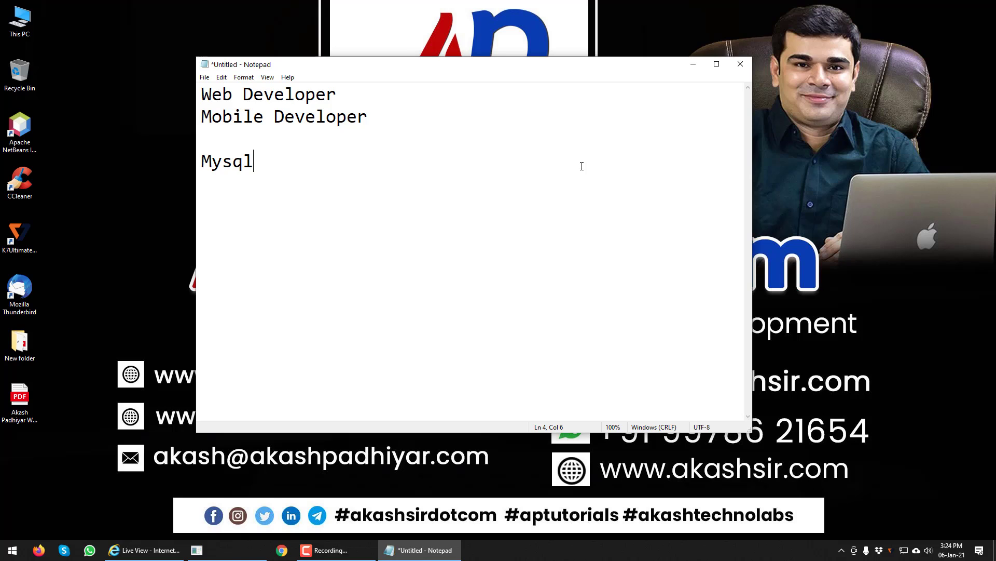
# Add the line "xampp" below "Mysql" in the notes, leaving a blank line between them, and minimize the window.
pyautogui.press('Return')
pyautogui.press('Return')
pyautogui.write('xampp')
pyautogui.click(695, 63)
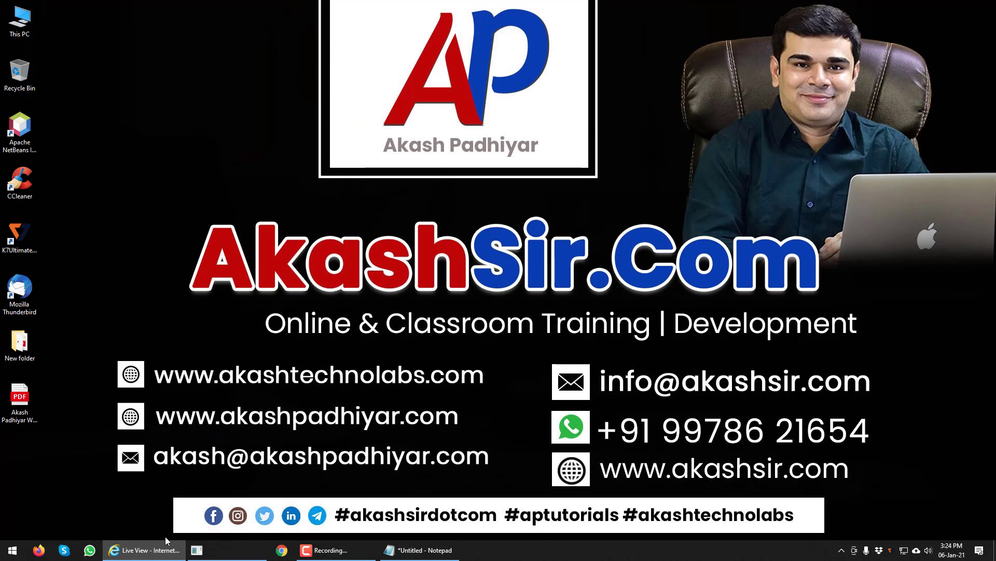
# Search Google in Chrome for "xampp download" and review the Windows versions on the Apache Friends download page.
pyautogui.click(282, 550)
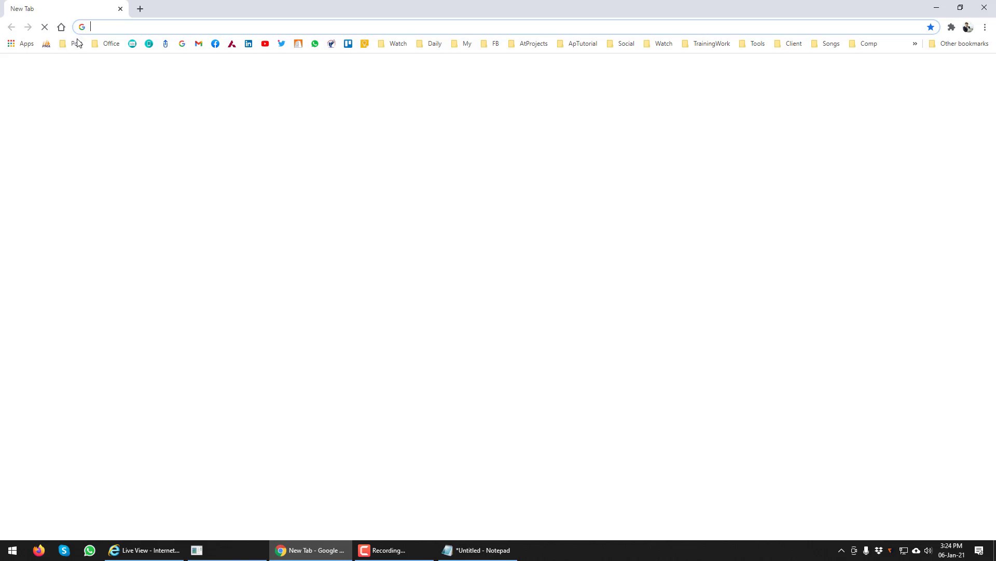
pyautogui.click(62, 27)
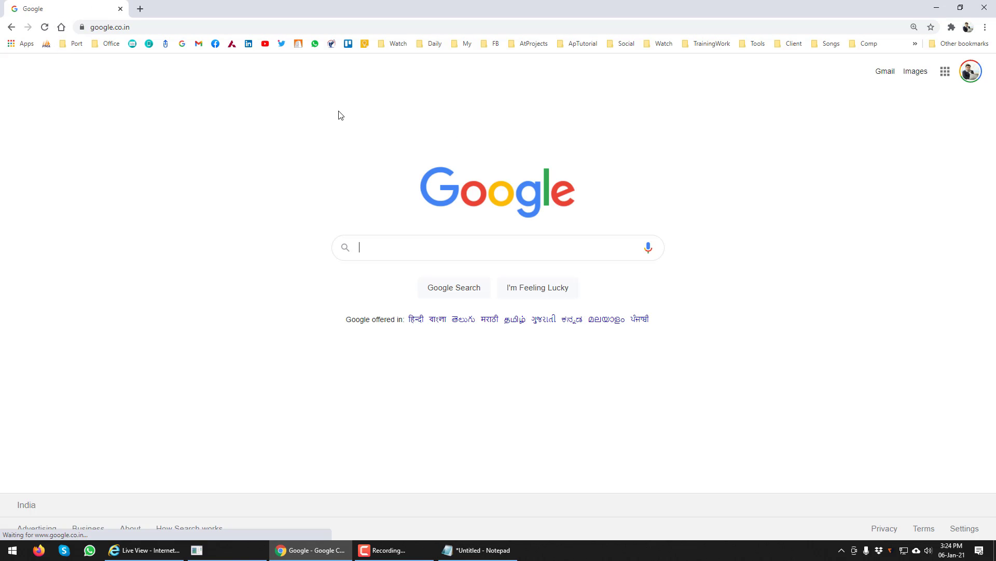
pyautogui.write('xampp download')
pyautogui.press('Return')
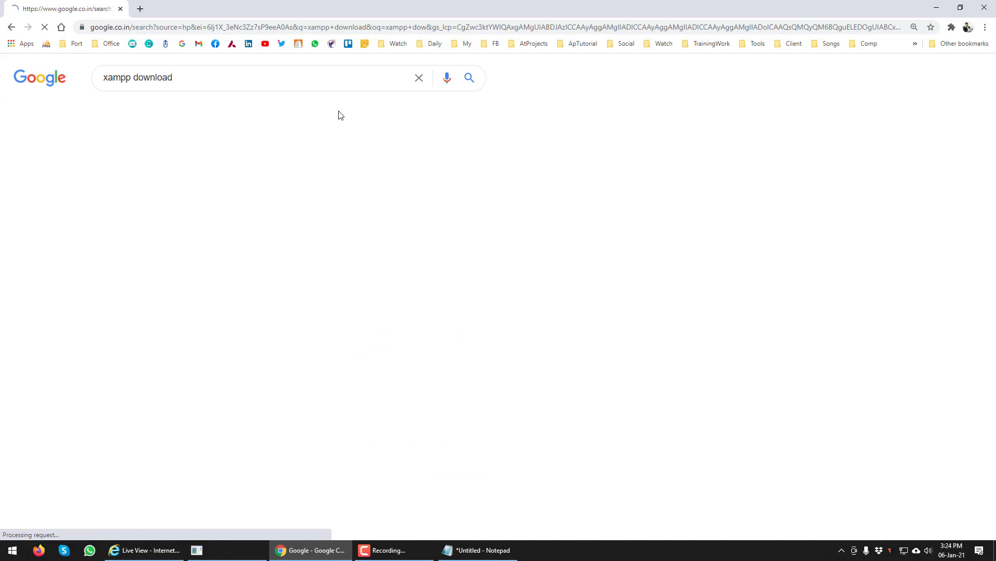
pyautogui.click(275, 172)
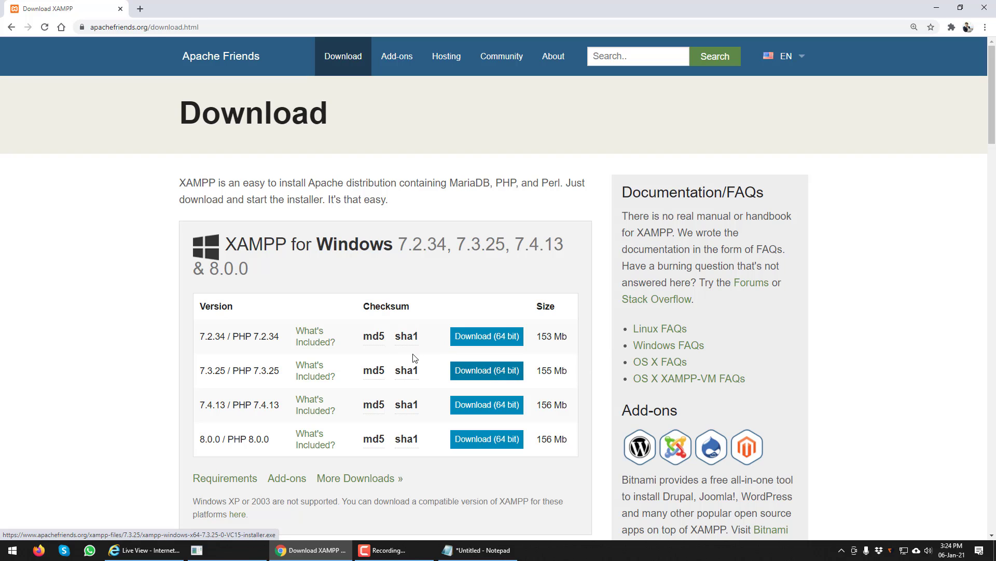
pyautogui.moveTo(367, 370)
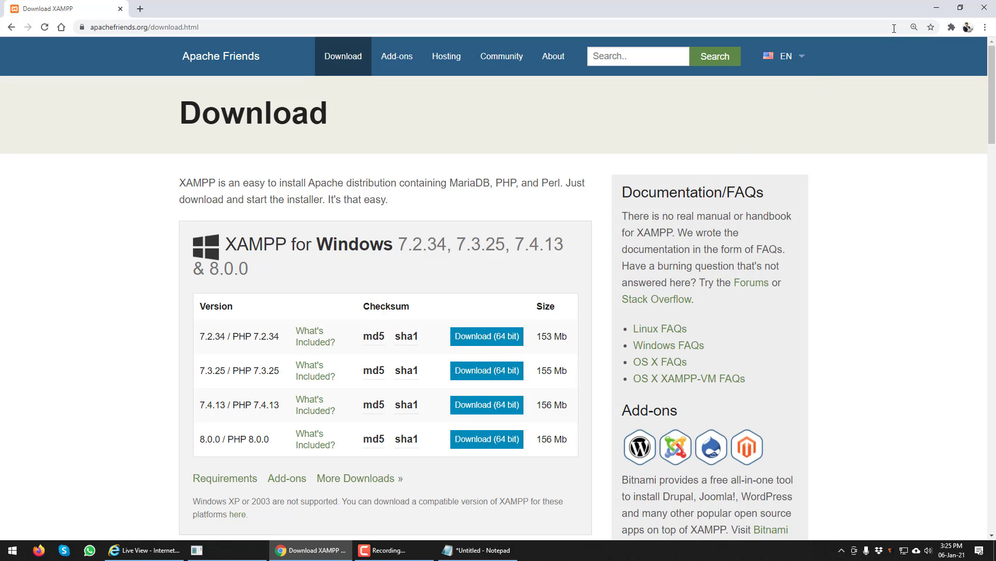
pyautogui.click(934, 8)
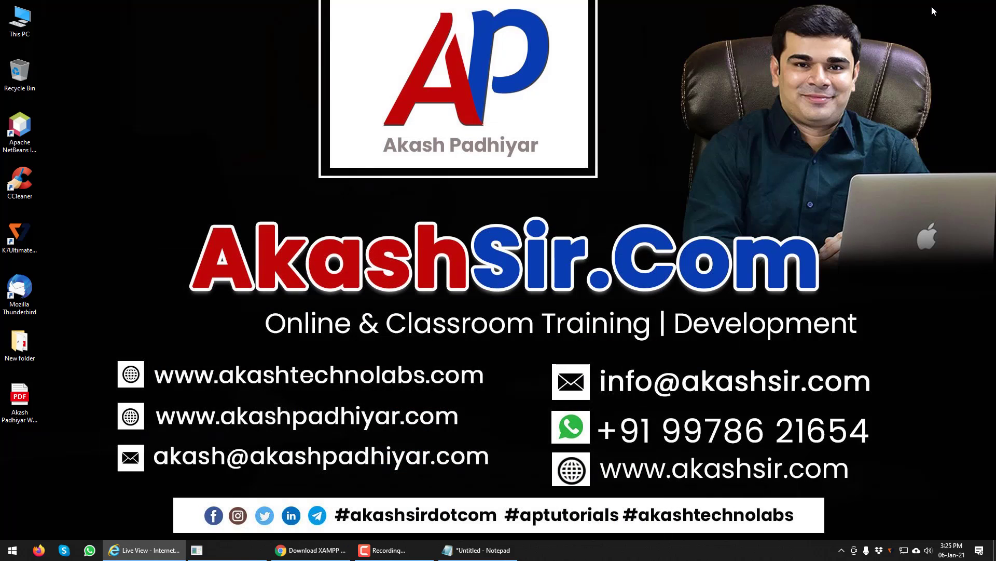
# Launch xampp-control.exe from the xampp folder on Local Disk (C:) and bring its control panel into clear view on the desktop.
pyautogui.doubleClick(19, 19)
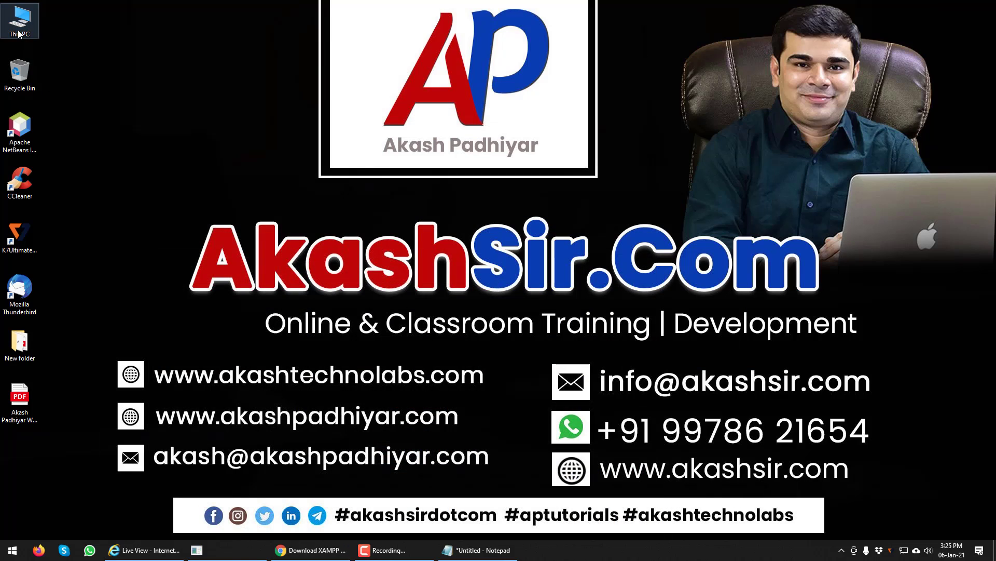
pyautogui.doubleClick(159, 200)
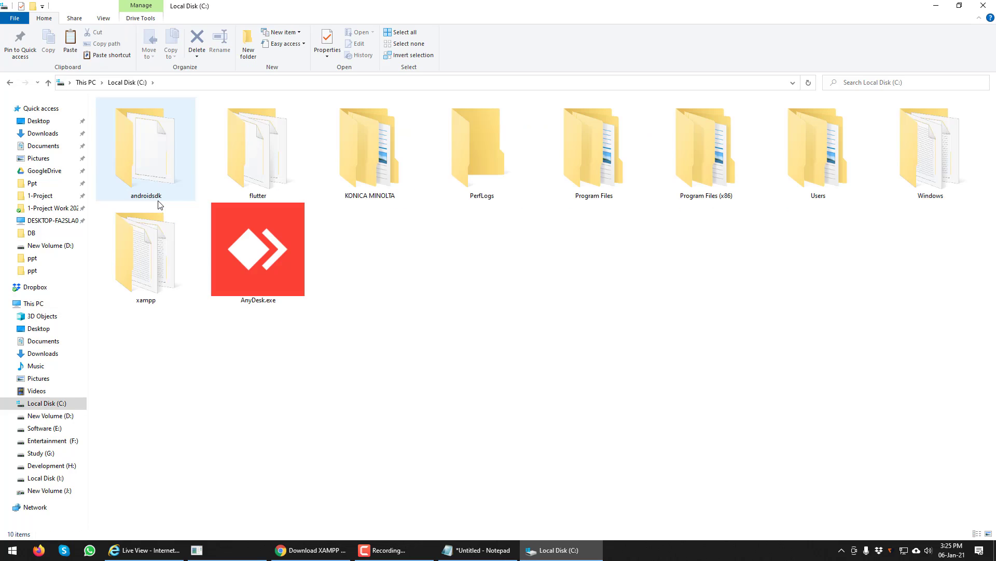
pyautogui.doubleClick(158, 267)
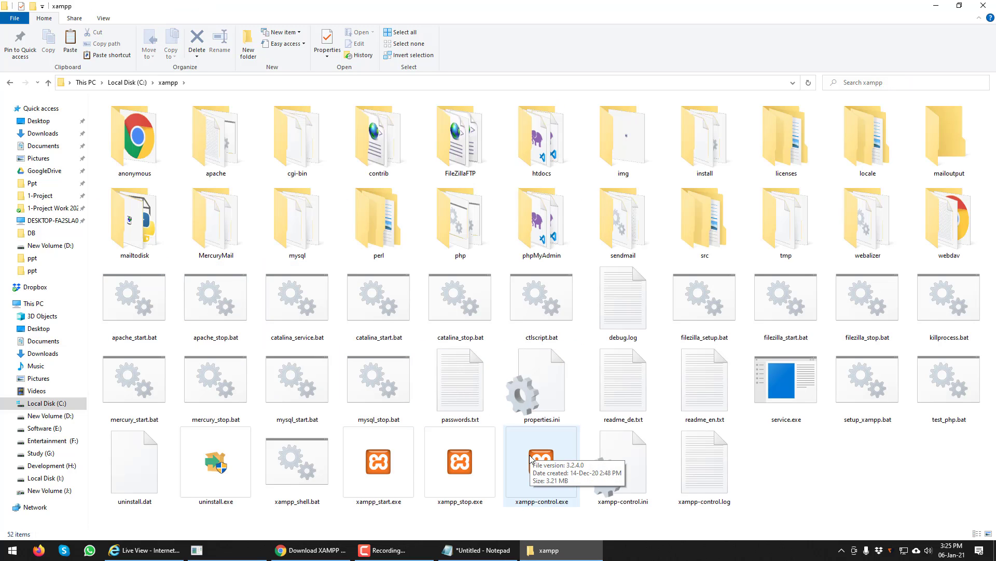
pyautogui.click(540, 497)
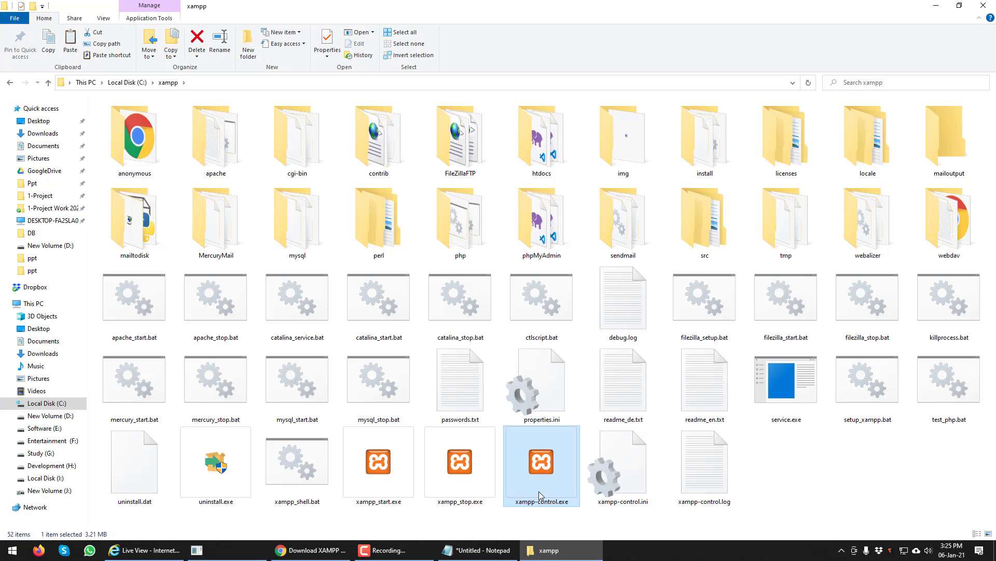
pyautogui.doubleClick(540, 495)
pyautogui.click(936, 5)
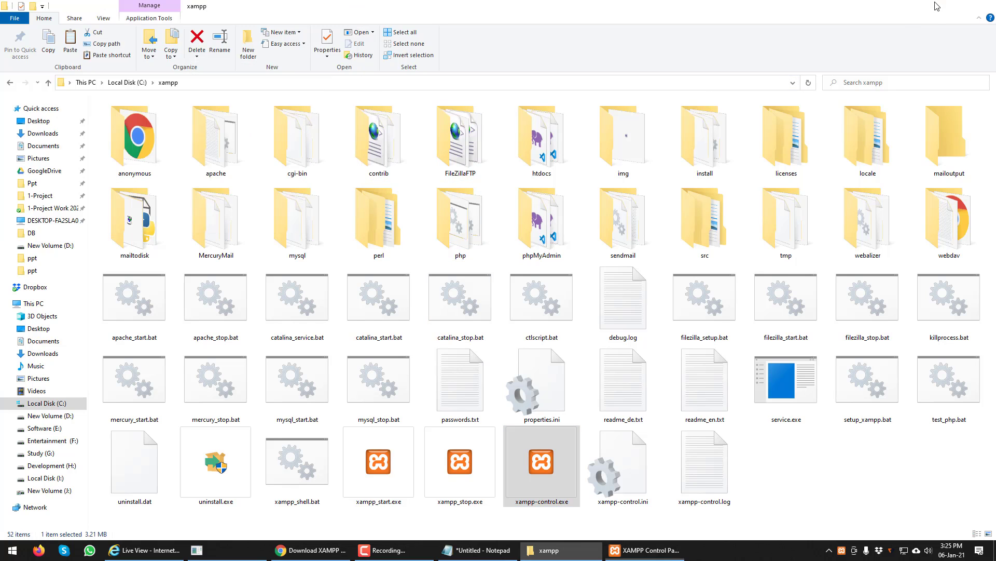
pyautogui.moveTo(229, 4); pyautogui.dragTo(805, 317)
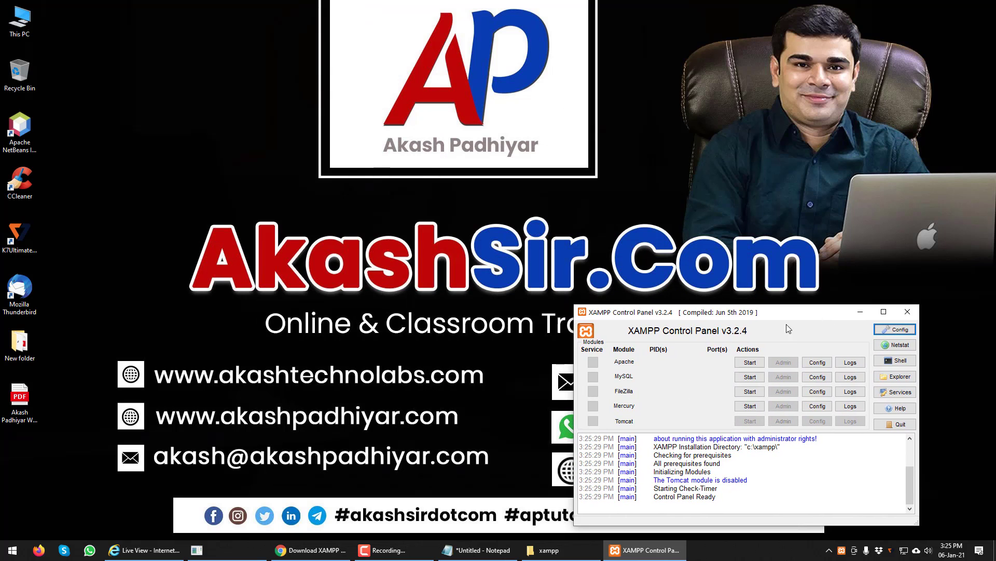
# Start the Apache and MySQL modules and open the MySQL administration page.
pyautogui.click(740, 366)
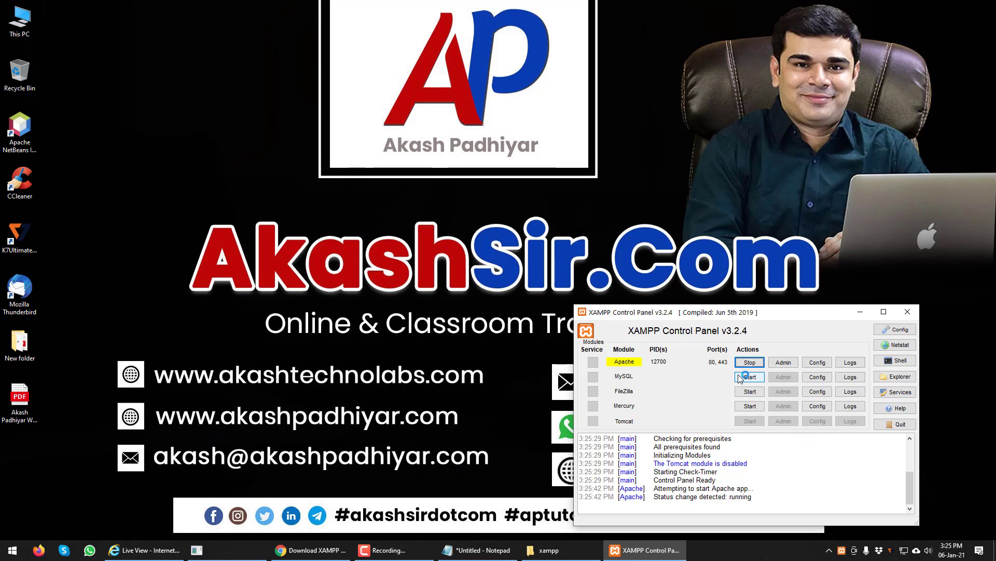
pyautogui.click(740, 377)
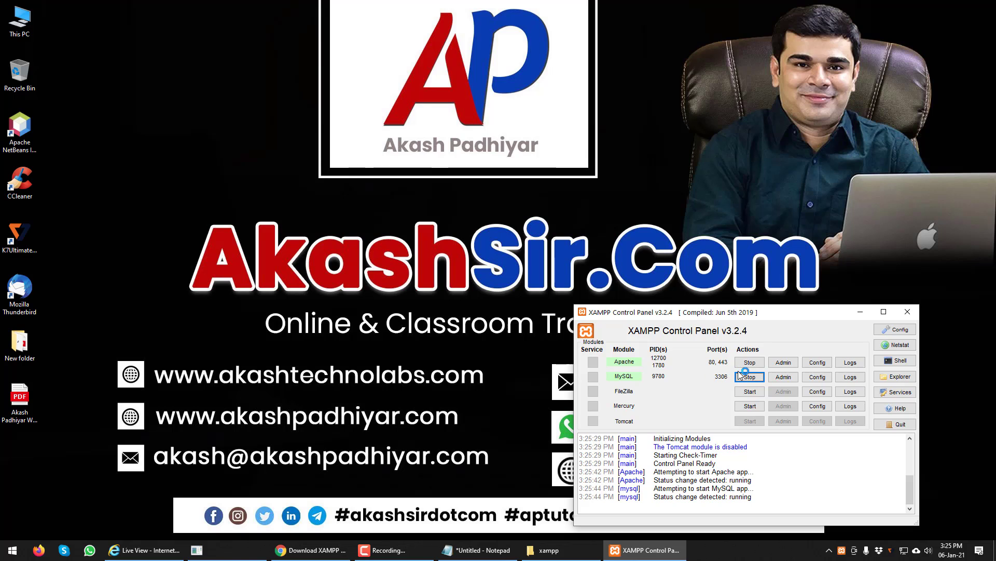
pyautogui.click(782, 378)
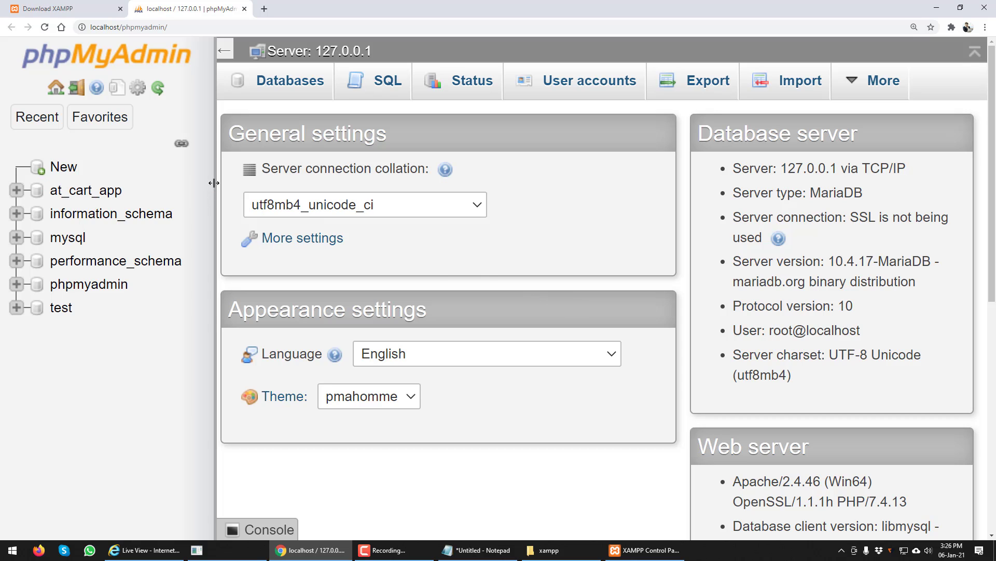
# Narrow the phpMyAdmin navigation area and create a database named akashsirdb with the utf8mb4_general_ci collation.
pyautogui.moveTo(213, 184); pyautogui.dragTo(177, 179)
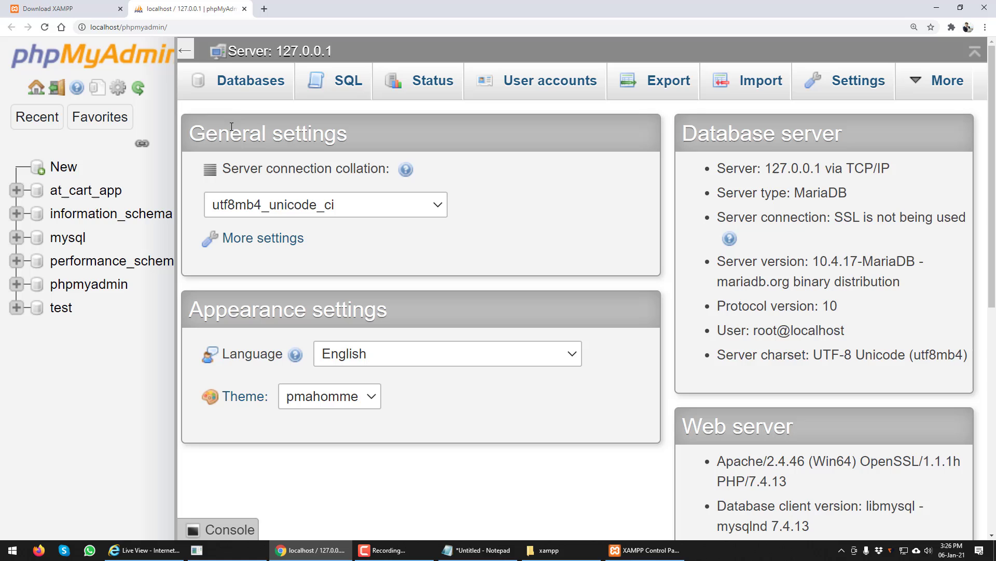
pyautogui.click(239, 83)
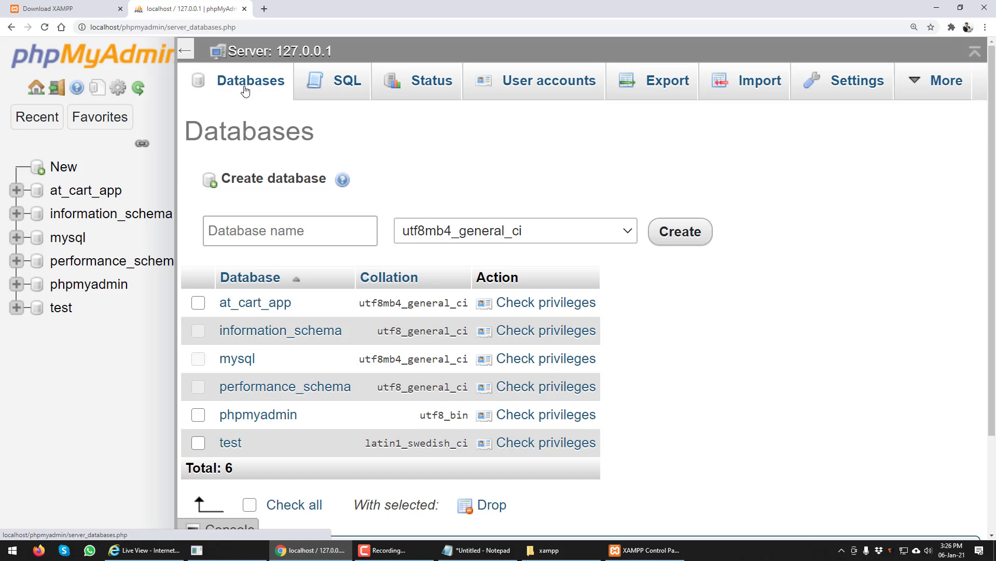
pyautogui.click(290, 224)
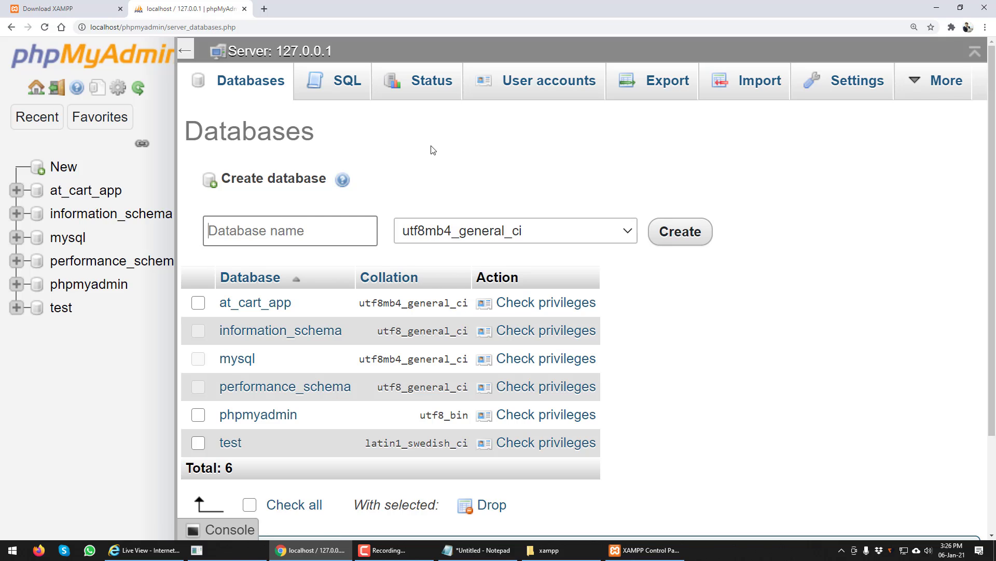
pyautogui.write('akashsirdb')
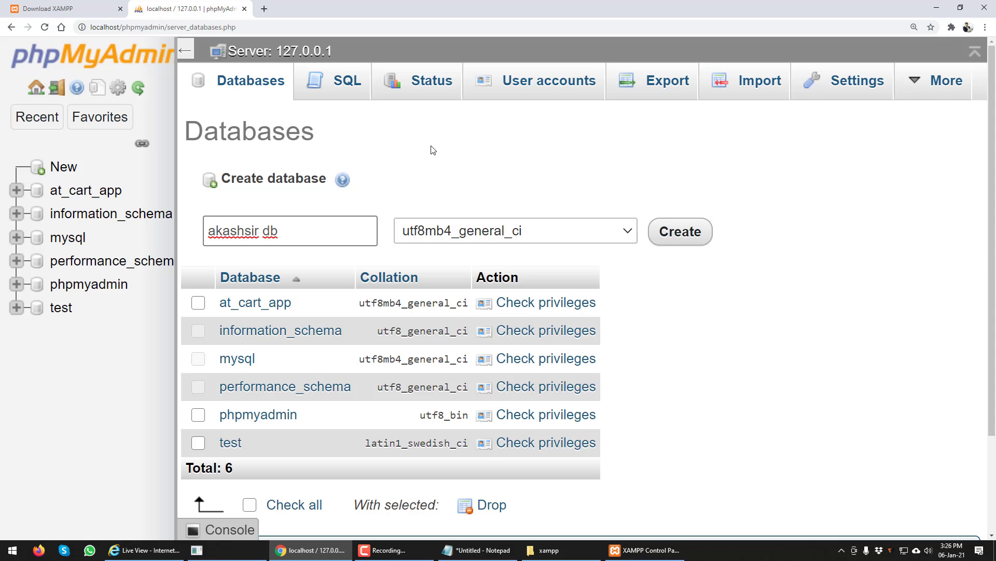
pyautogui.press('BackSpace')
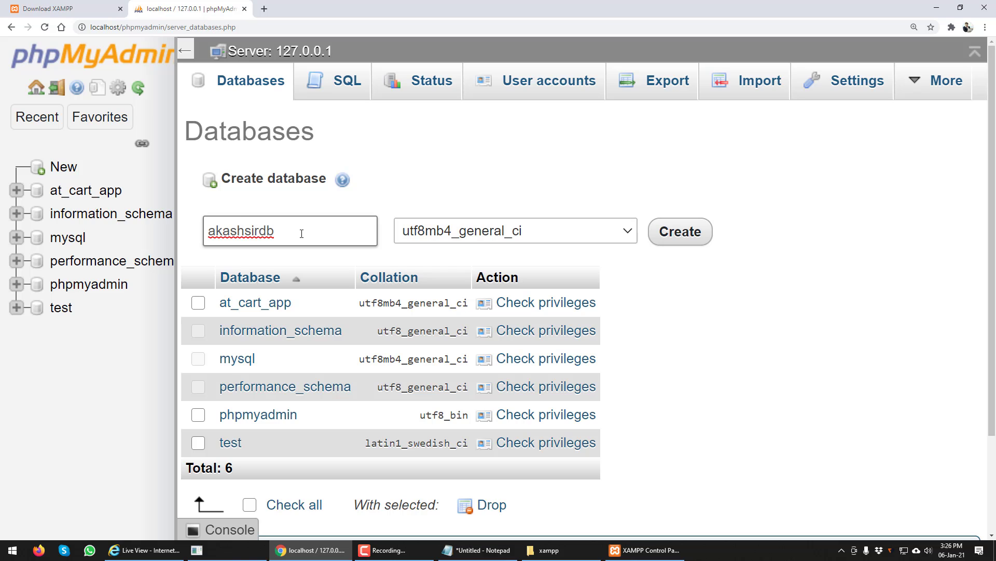
pyautogui.click(688, 230)
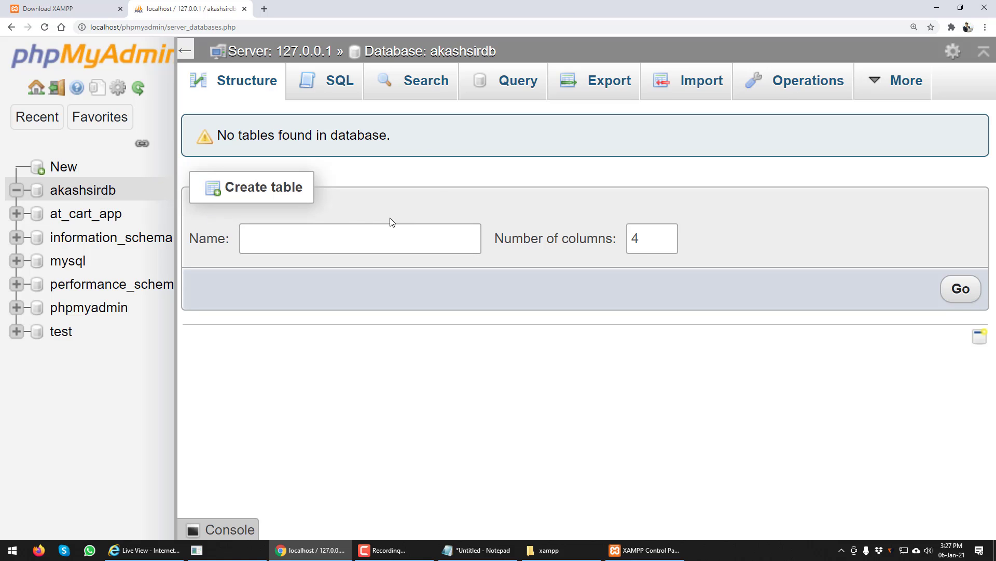
# Switch to Notepad and replace the existing notes with the heading "category" underlined by a row of dashes.
pyautogui.click(302, 243)
pyautogui.click(477, 550)
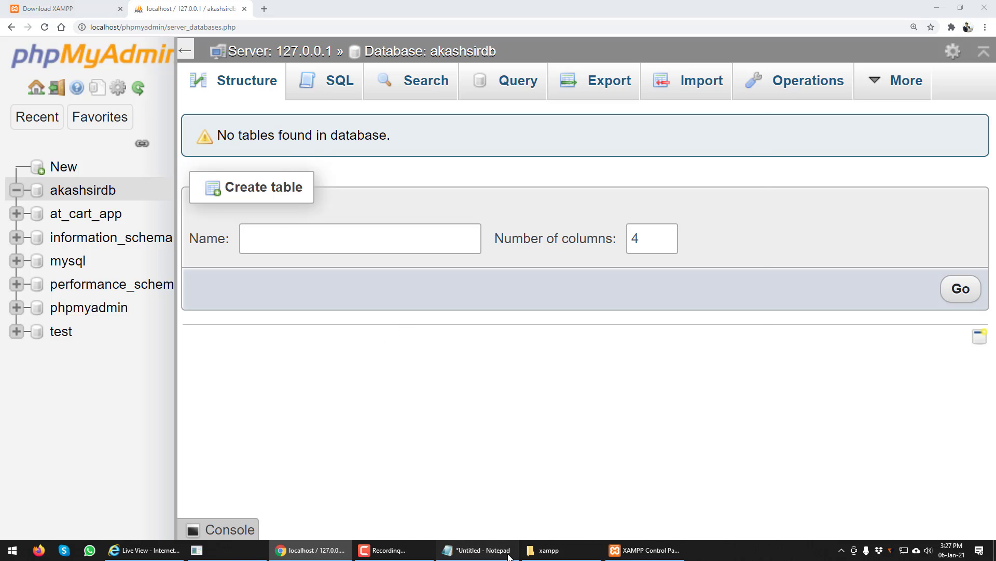
pyautogui.moveTo(414, 291); pyautogui.dragTo(169, 40)
pyautogui.write('category')
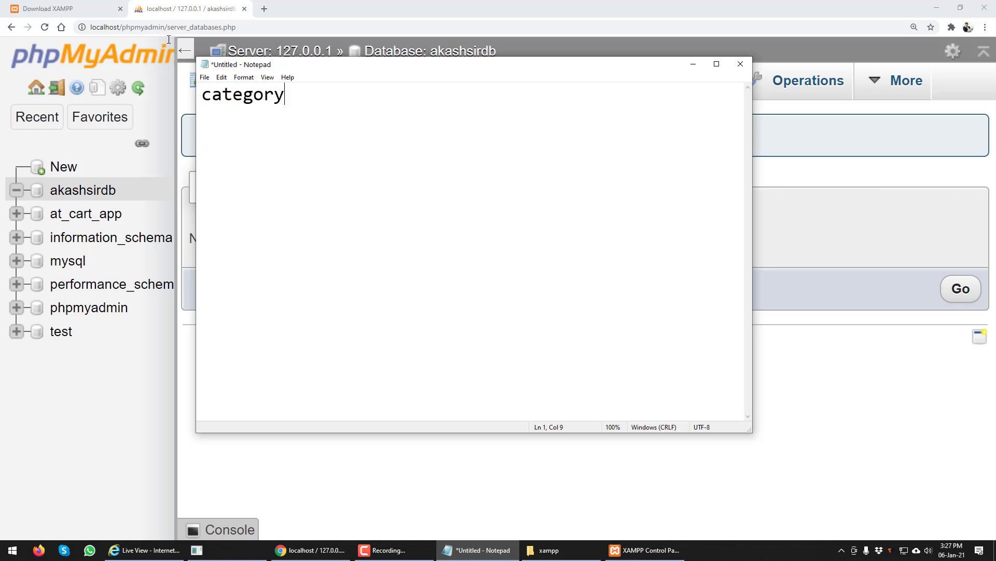
pyautogui.press('Return')
pyautogui.write('--------')
pyautogui.press('Return')
# List the fields category_id and category_name on separate lines under the category heading.
pyautogui.write('categor')
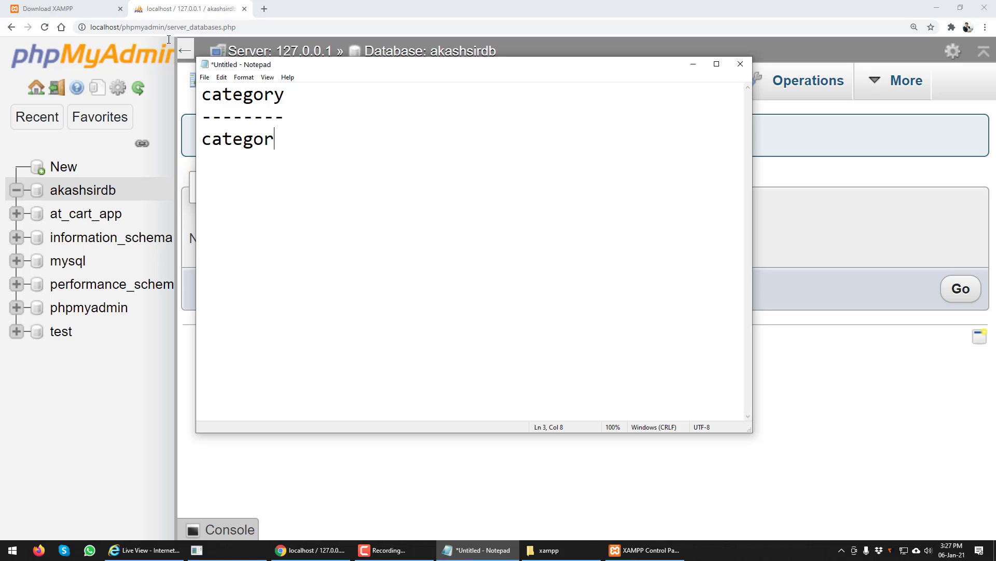
pyautogui.write('y_id')
pyautogui.press('Return')
pyautogui.write('category_name')
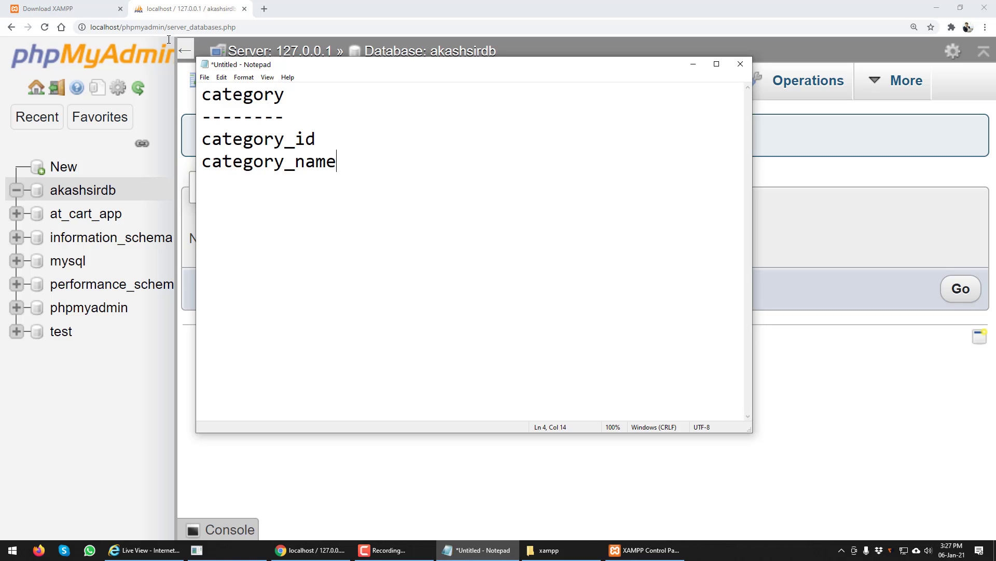
# Add category_image as the third field of the category outline with its spelling corrected, and return to phpMyAdmin.
pyautogui.press('Return')
pyautogui.write('categor')
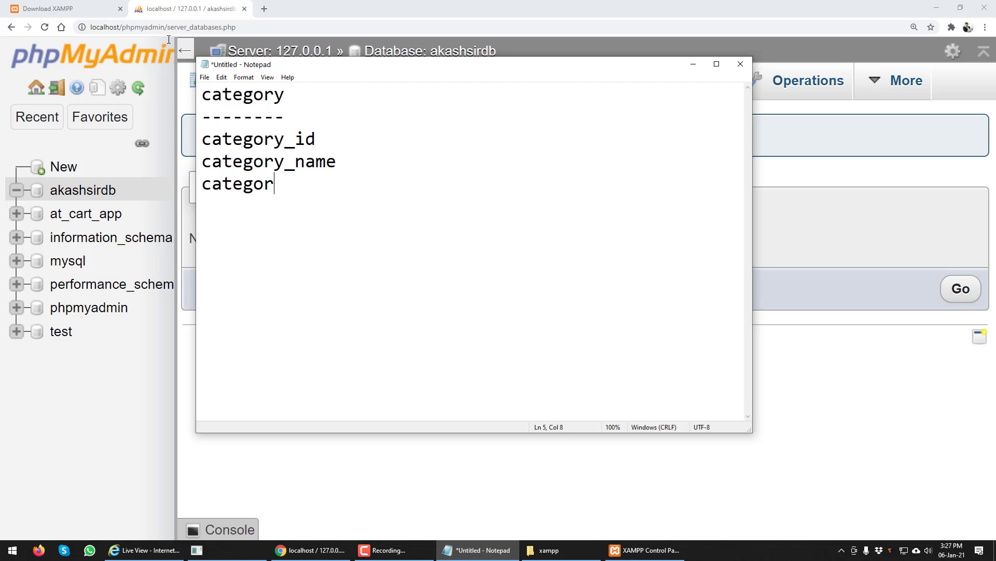
pyautogui.press('BackSpace')
pyautogui.write('y_image')
pyautogui.press('Left')
pyautogui.press('Left')
pyautogui.press('Left')
pyautogui.press('Left')
pyautogui.press('Left')
pyautogui.press('Left')
pyautogui.press('Left')
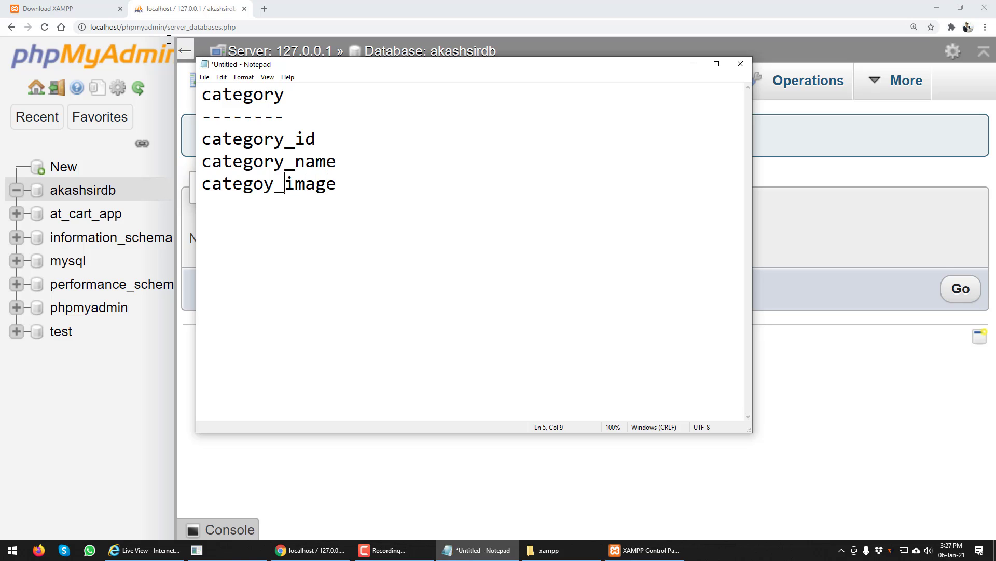
pyautogui.write('r')
pyautogui.press('End')
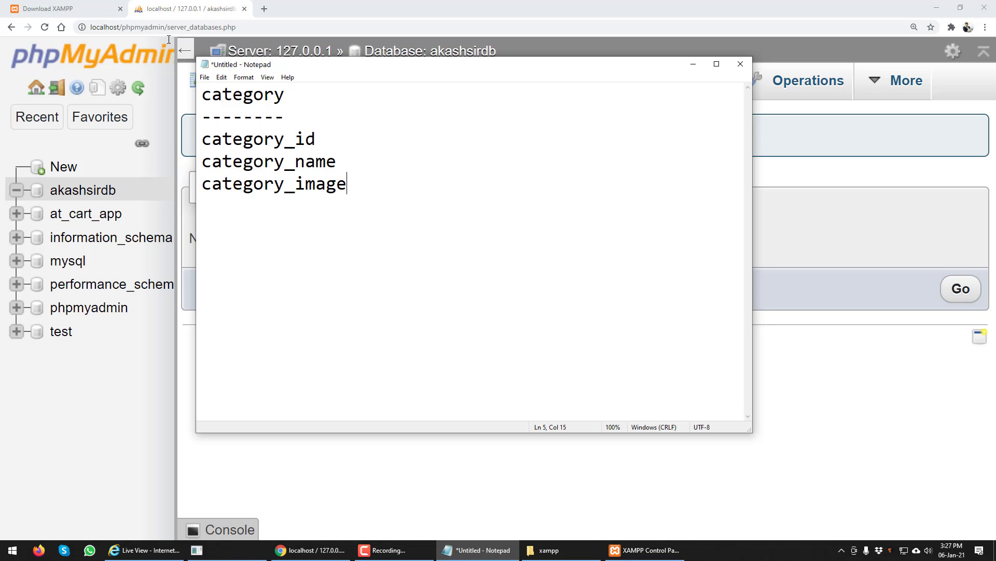
pyautogui.press('Return')
pyautogui.click(717, 64)
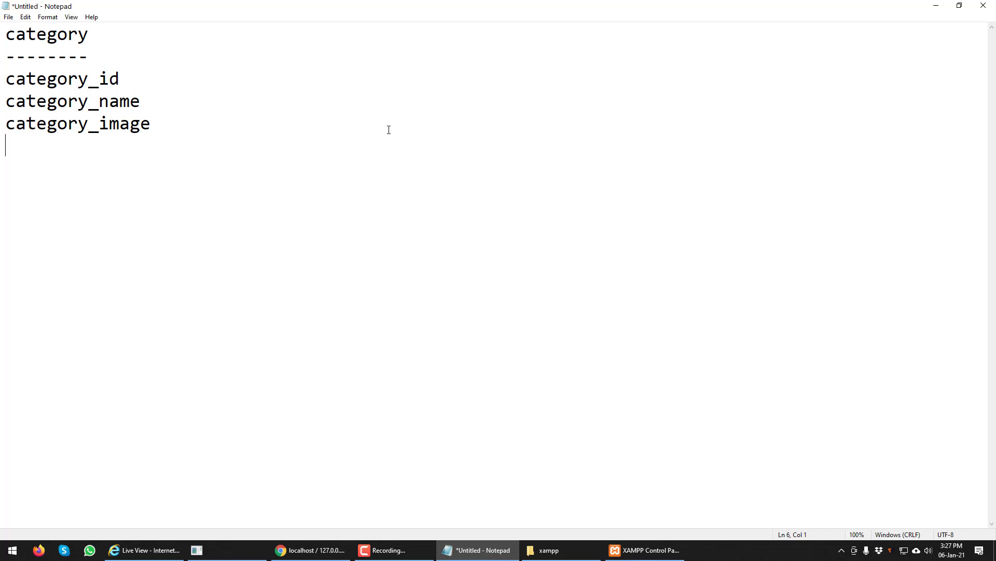
pyautogui.press('Return')
pyautogui.click(933, 11)
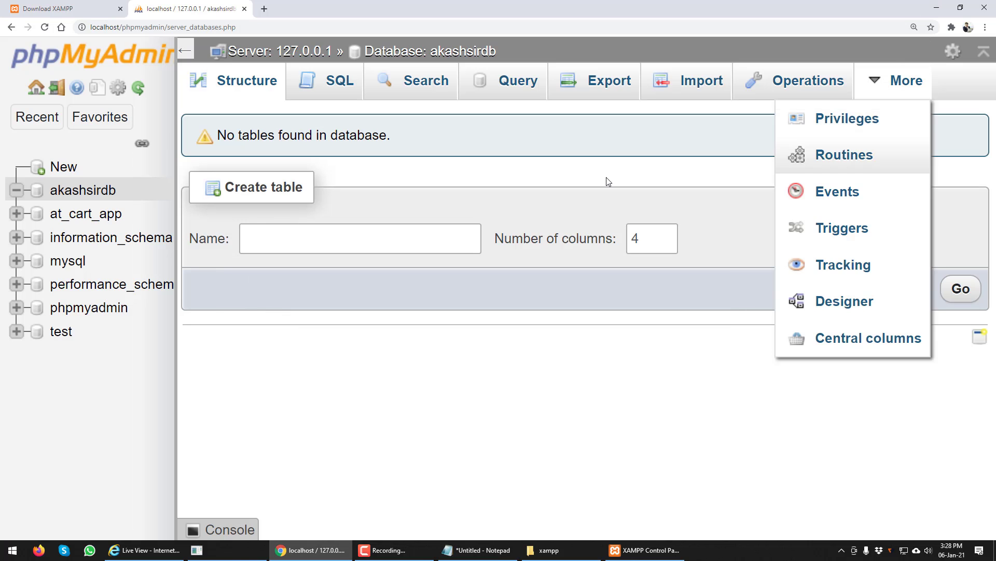
# Create a table named tbl_category with 2 columns in the akashsirdb database.
pyautogui.click(435, 237)
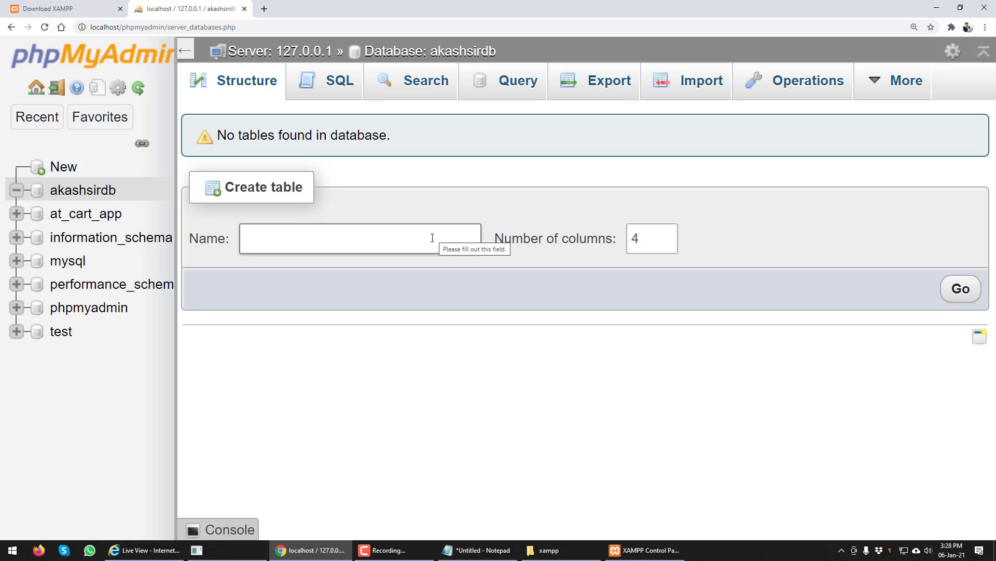
pyautogui.click(669, 349)
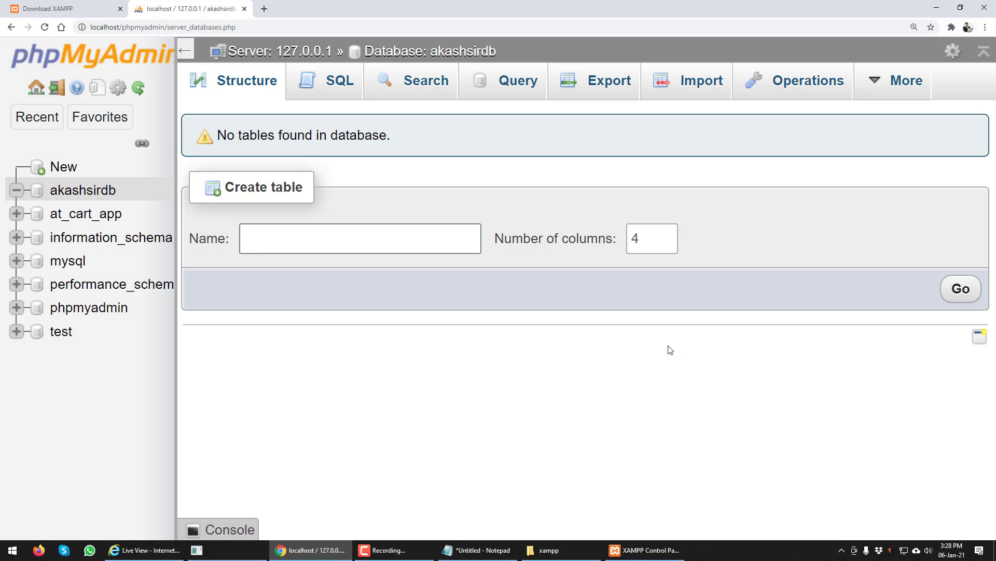
pyautogui.write('tbl_category')
pyautogui.click(386, 237)
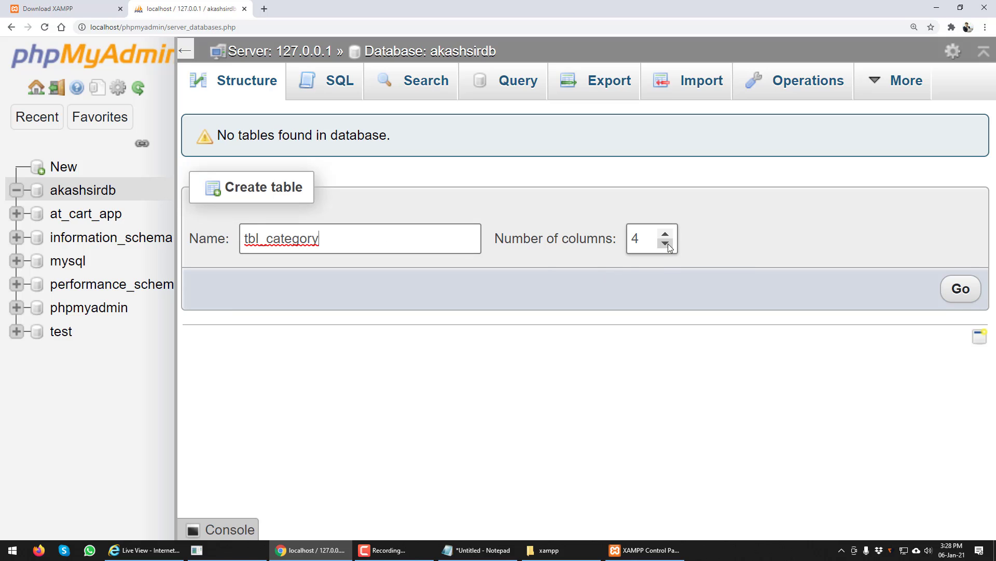
pyautogui.click(666, 242)
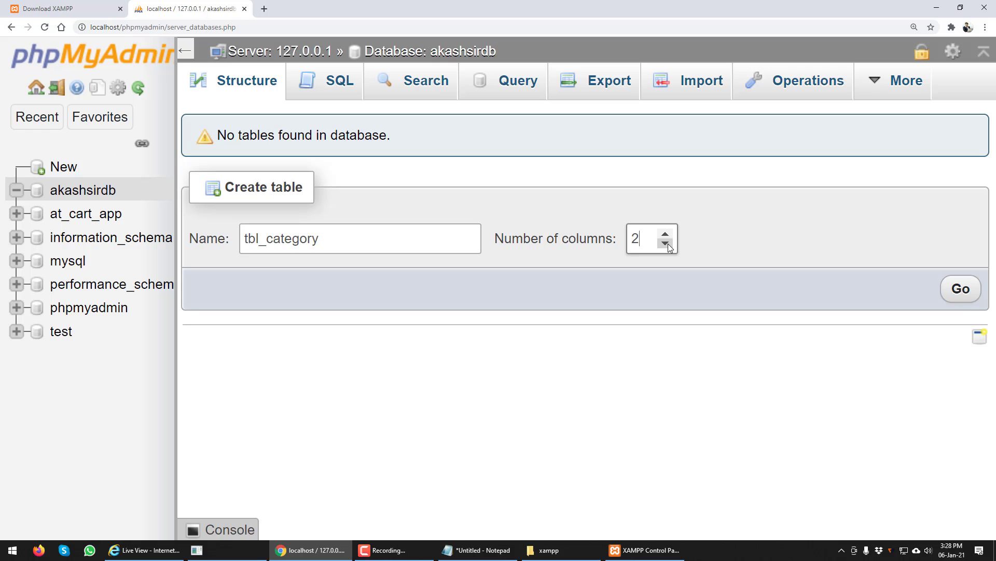
pyautogui.click(964, 299)
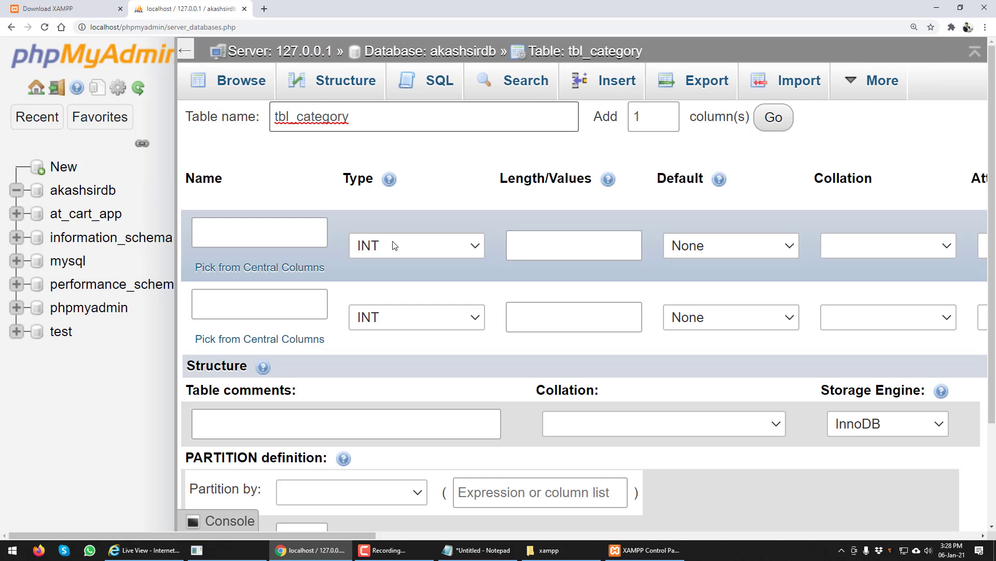
# Name the first two columns of tbl_category category_id and category_name.
pyautogui.click(298, 244)
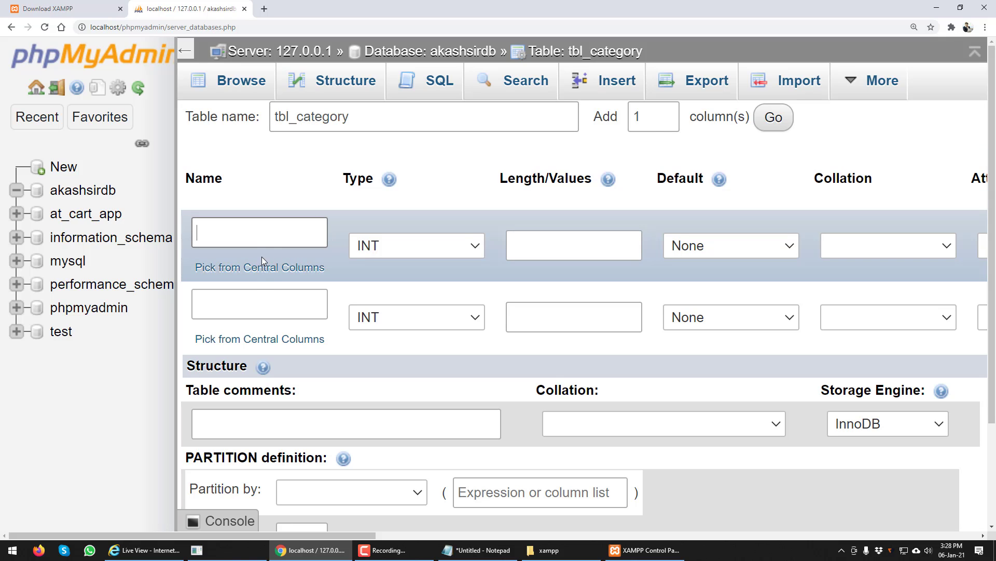
pyautogui.write('category')
pyautogui.write('_id')
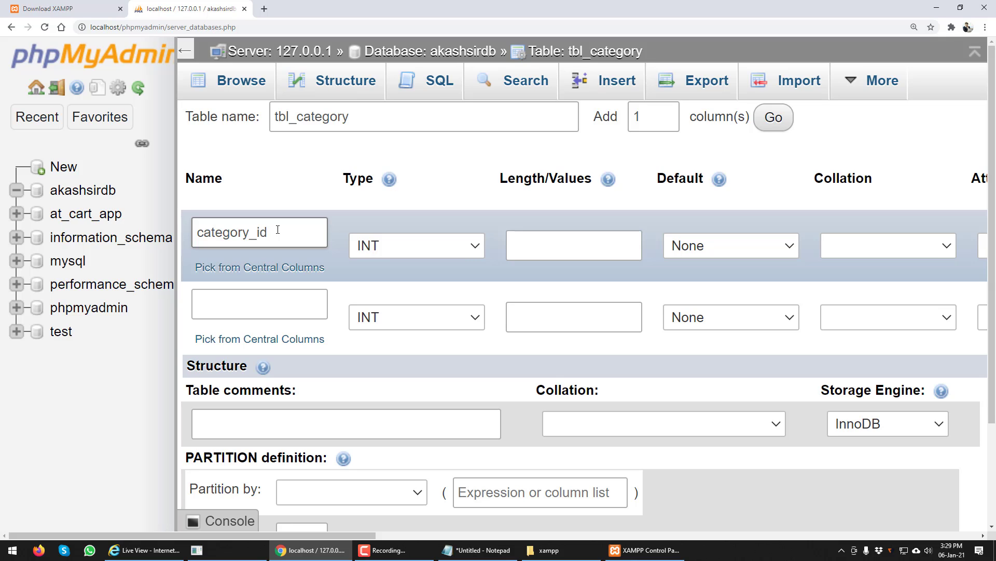
pyautogui.click(288, 307)
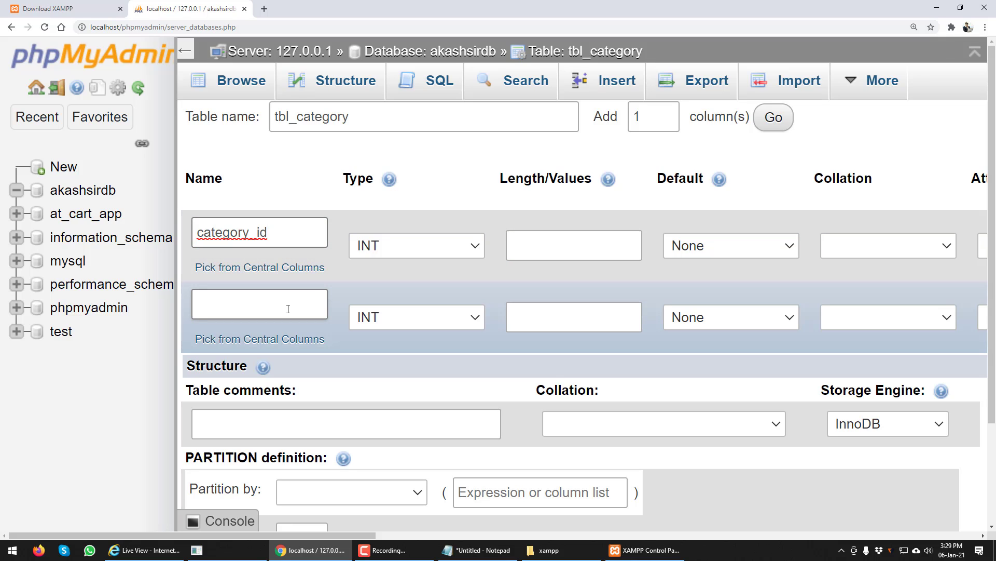
pyautogui.write('catego')
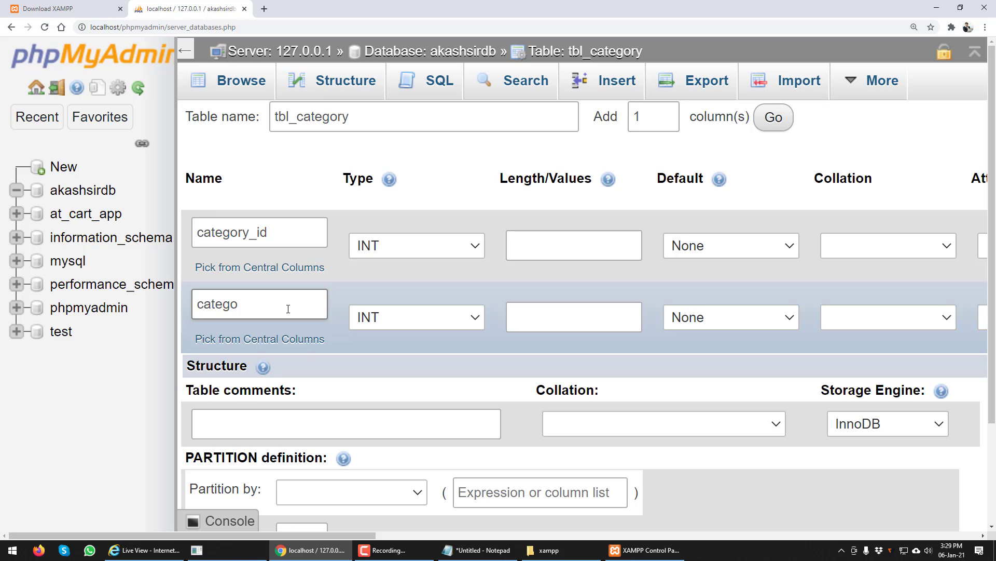
pyautogui.write('ry_name')
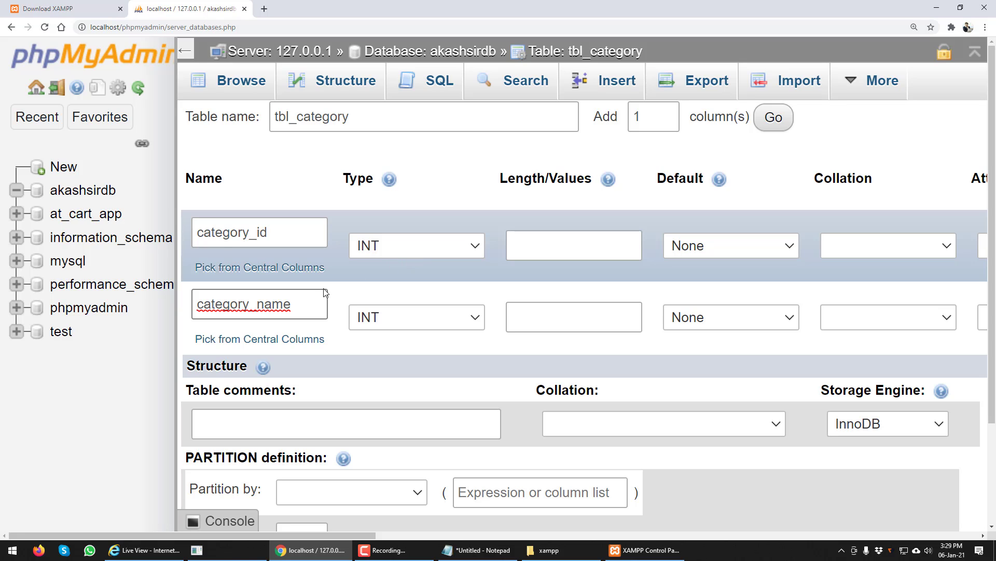
# Add 1 more column to the table definition and name it category_image.
pyautogui.click(769, 119)
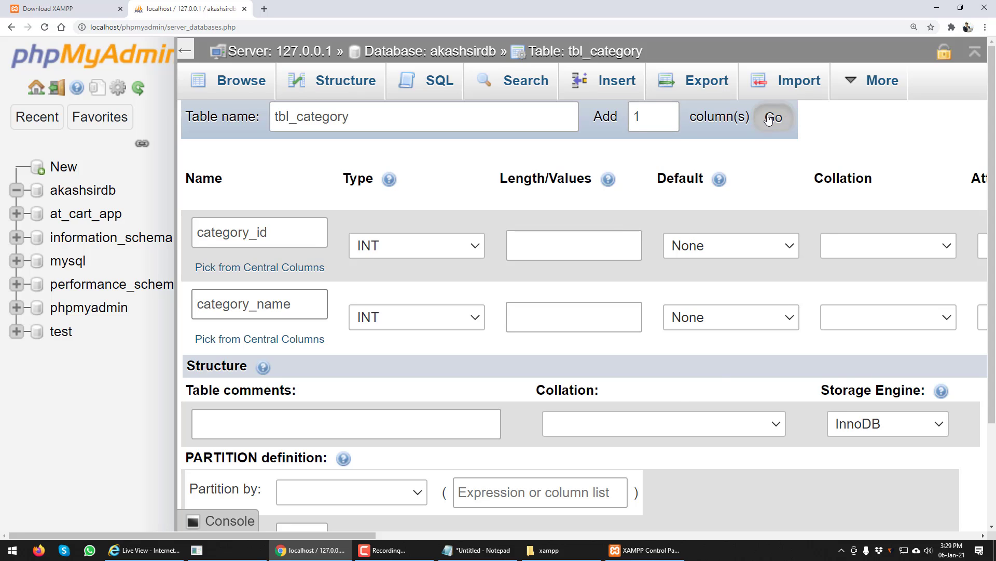
pyautogui.click(266, 378)
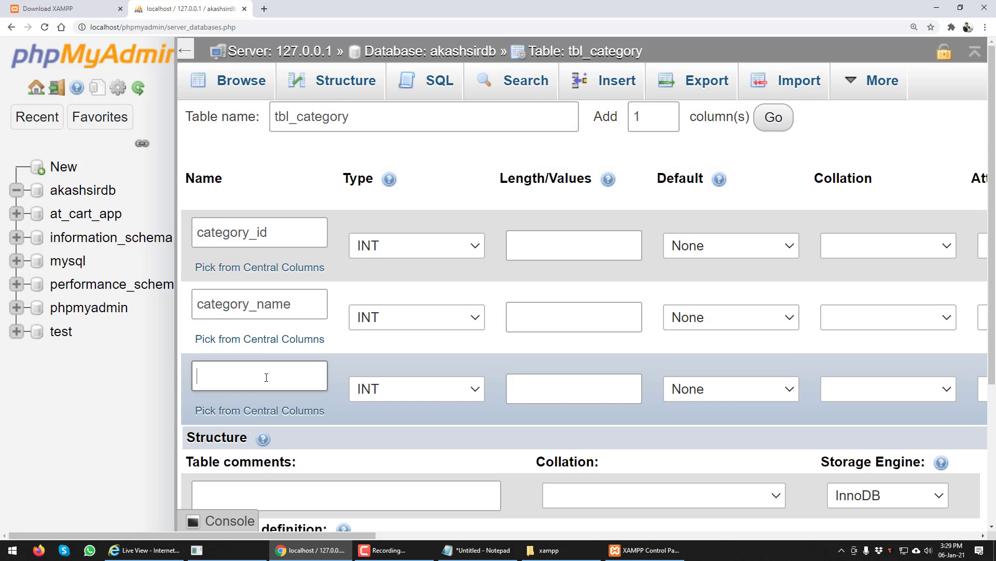
pyautogui.write('category_image')
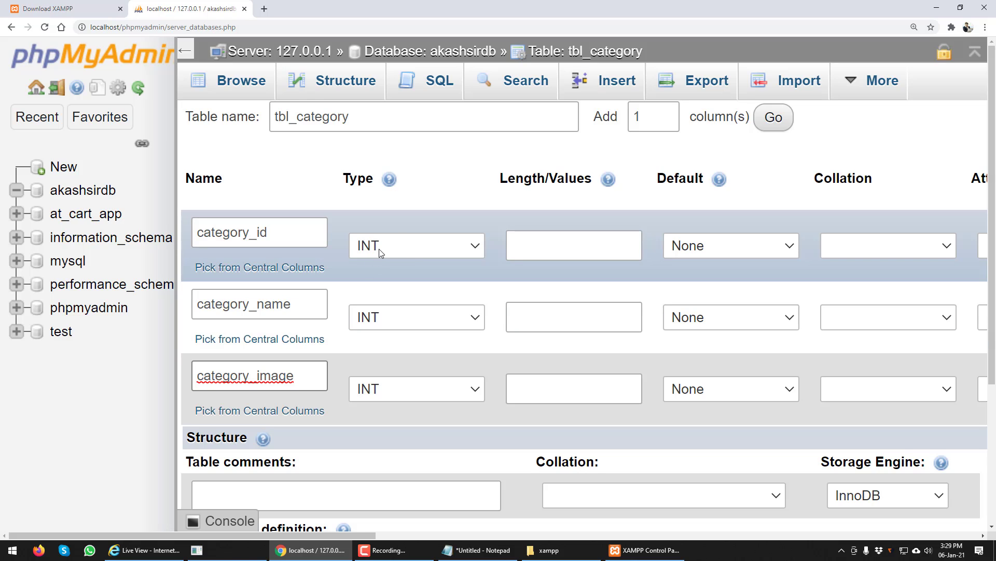
# Keep category_id as INT and set the data type of category_name and category_image to VARCHAR.
pyautogui.click(379, 248)
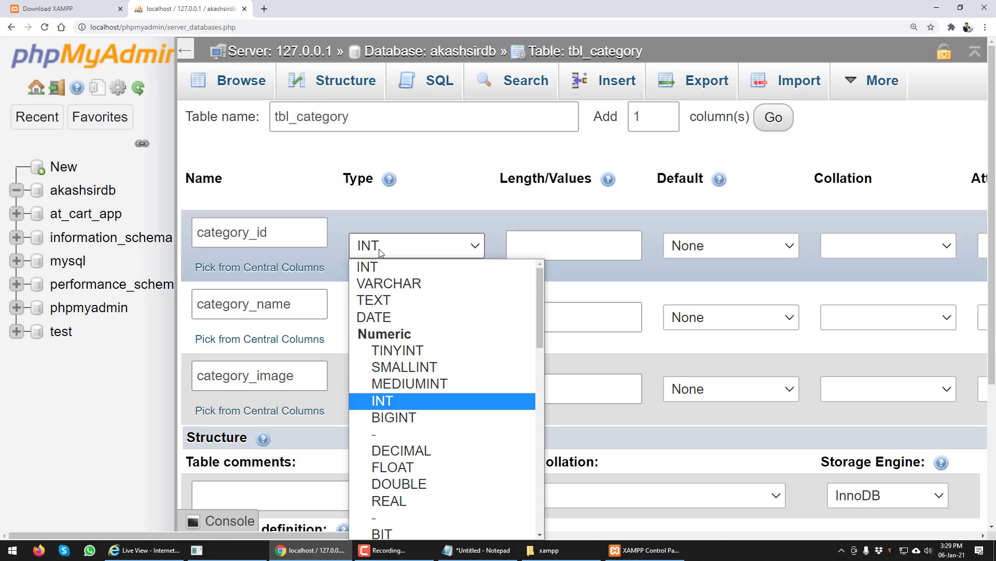
pyautogui.click(379, 249)
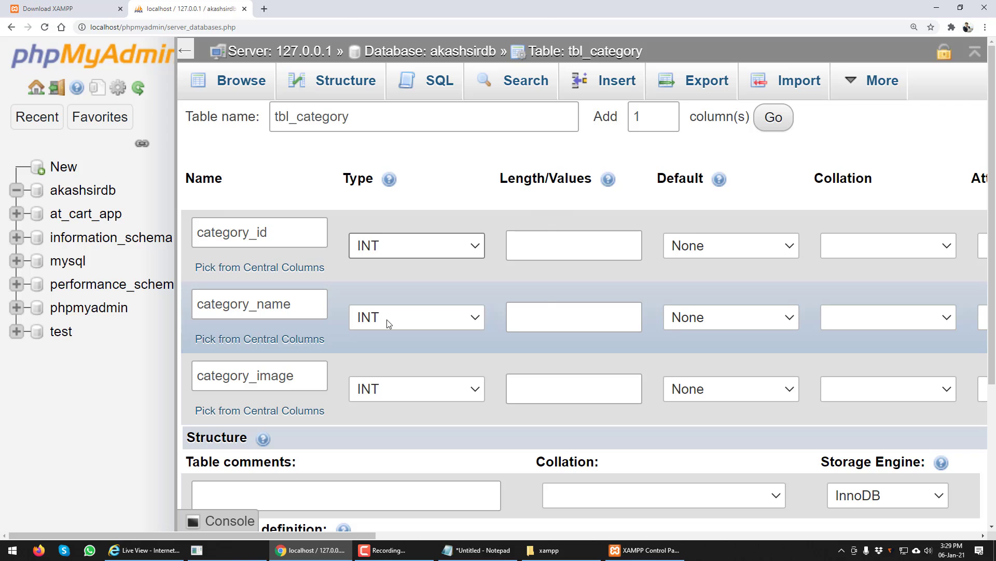
pyautogui.click(388, 324)
pyautogui.click(400, 24)
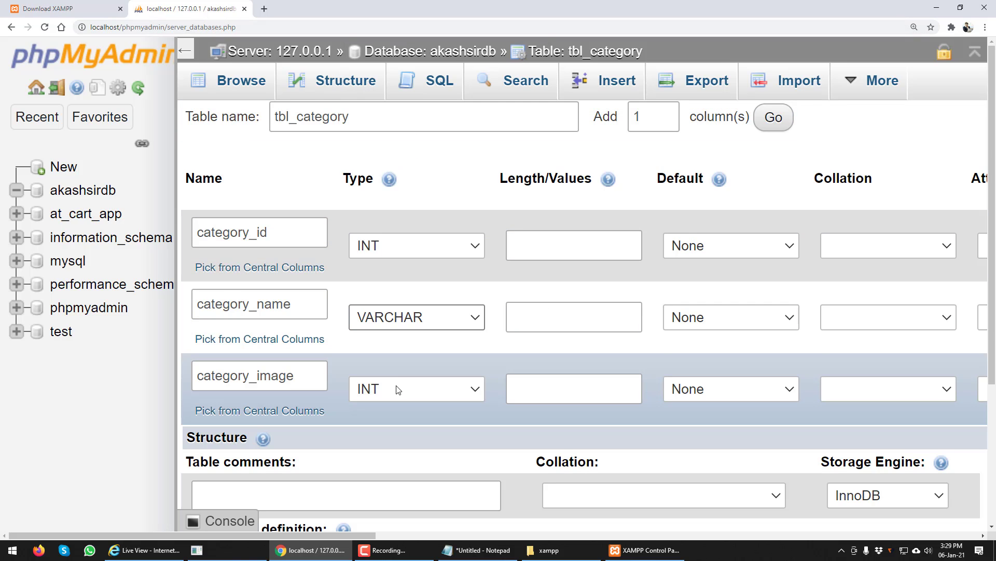
pyautogui.click(422, 327)
pyautogui.scroll(-1, 422, 76)
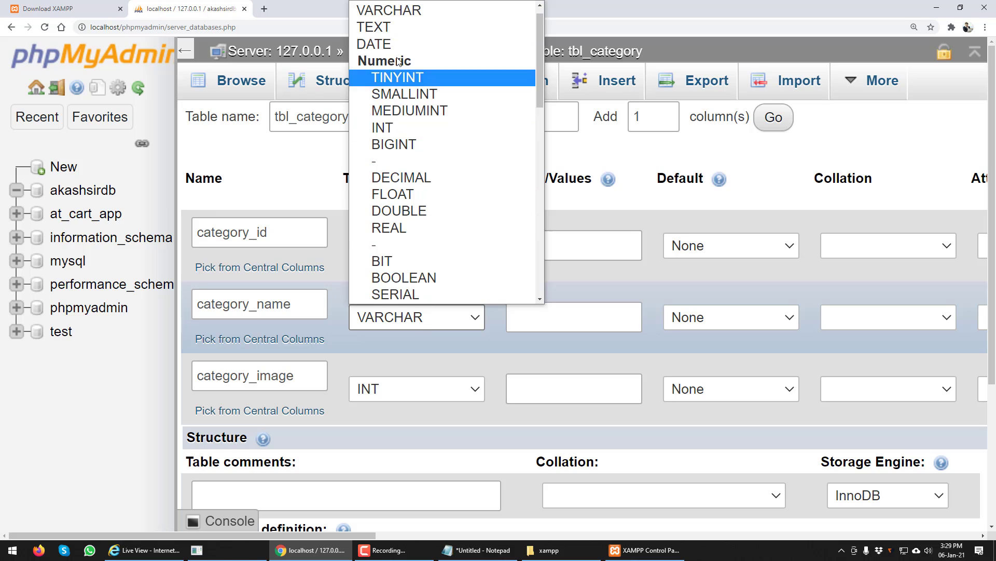
pyautogui.click(394, 11)
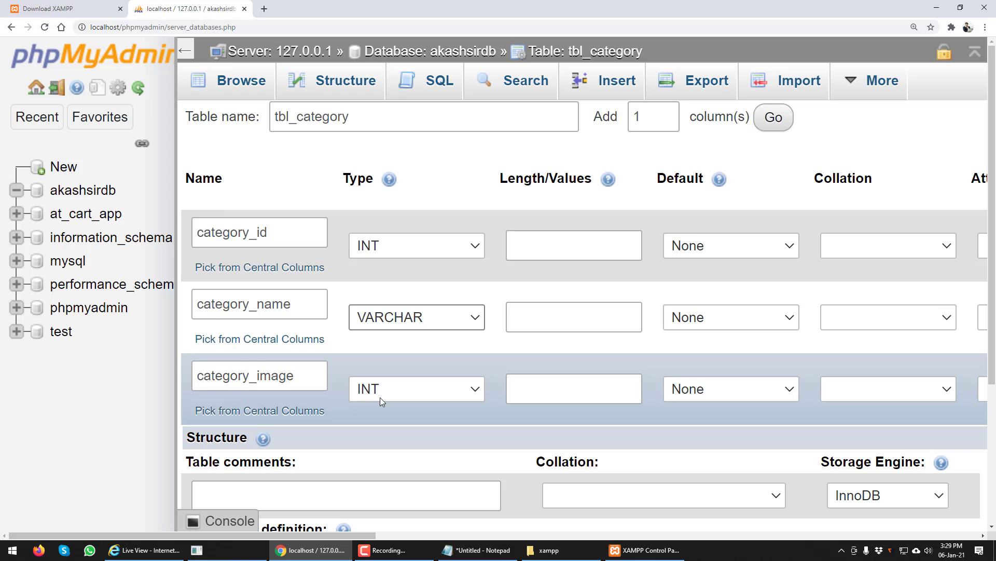
pyautogui.click(380, 397)
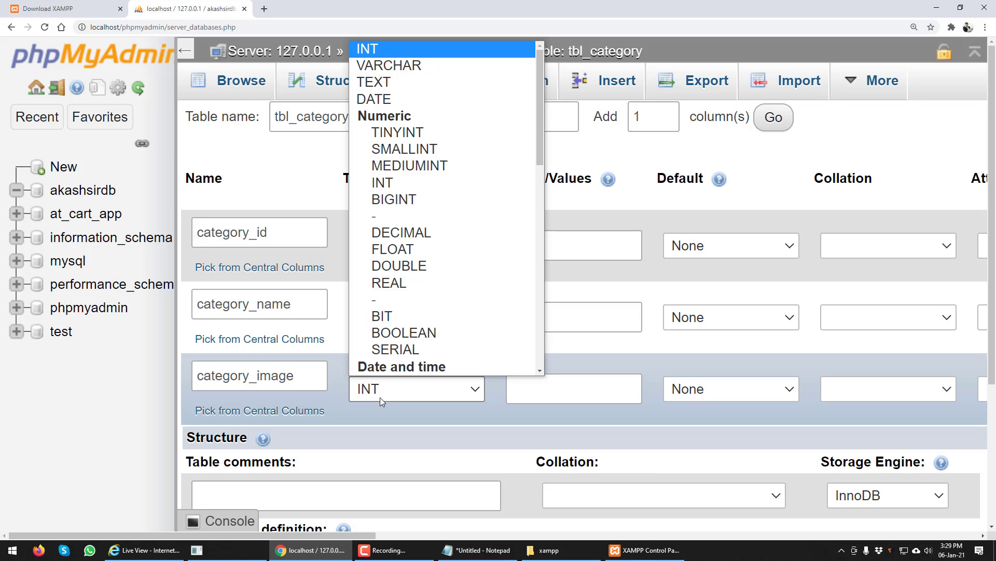
pyautogui.click(405, 65)
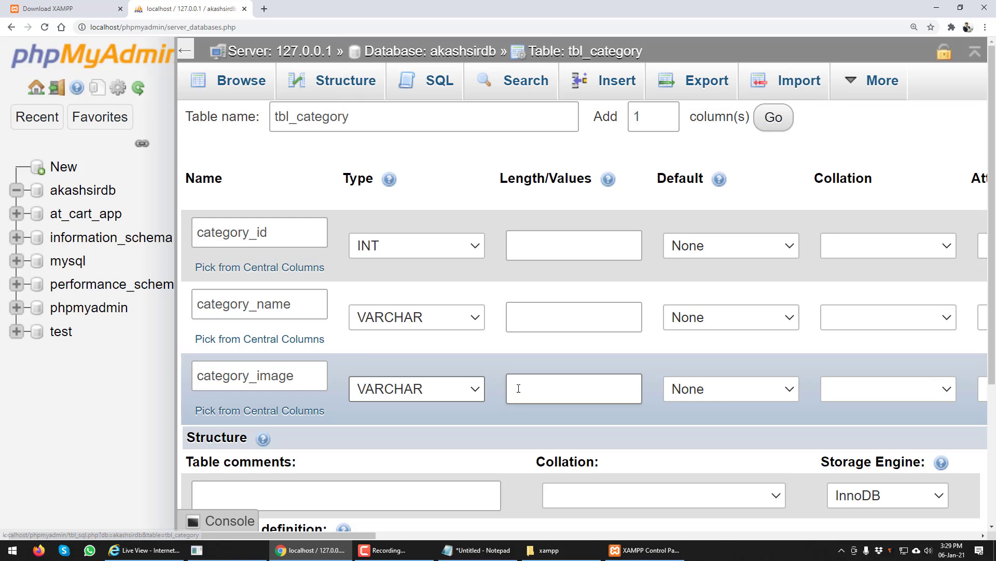
# Set the length of the category_name column to 50.
pyautogui.click(534, 387)
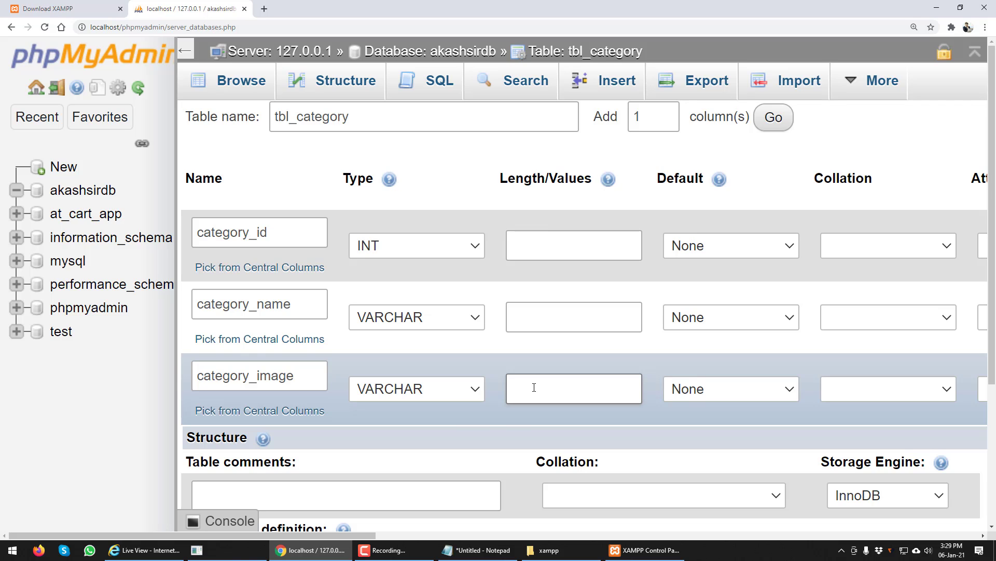
pyautogui.hotkey('ctrl', '-')
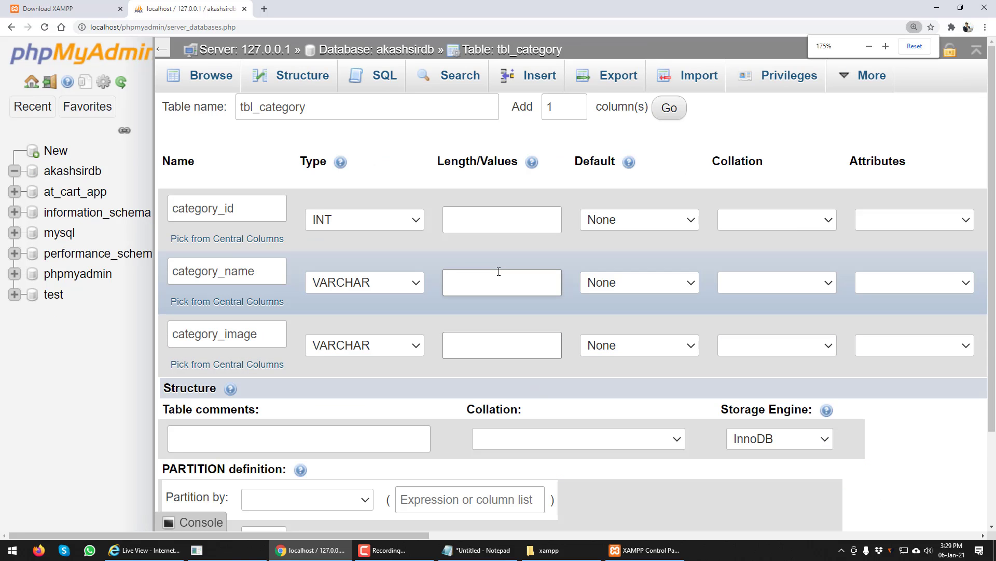
pyautogui.click(499, 274)
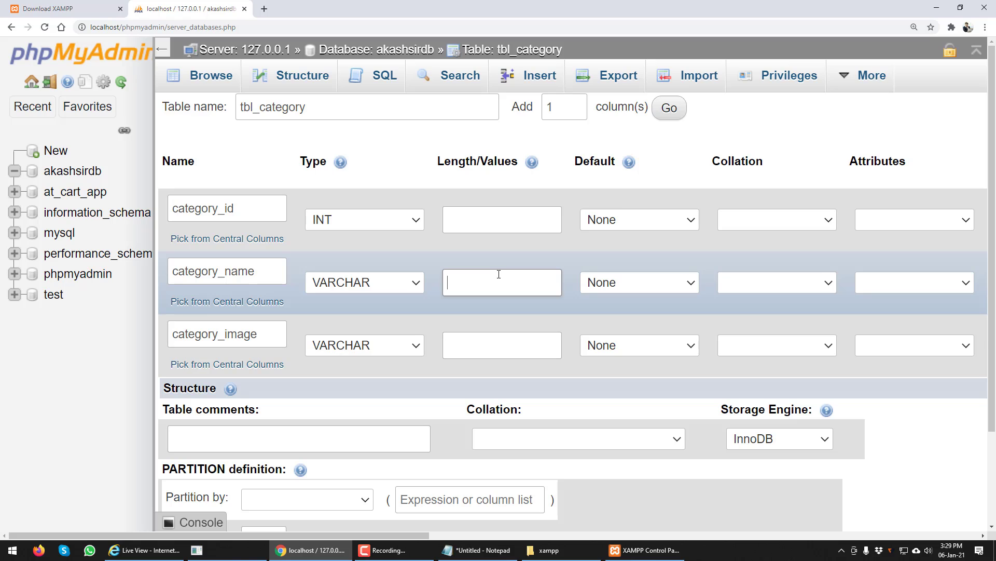
pyautogui.write('50')
pyautogui.click(504, 331)
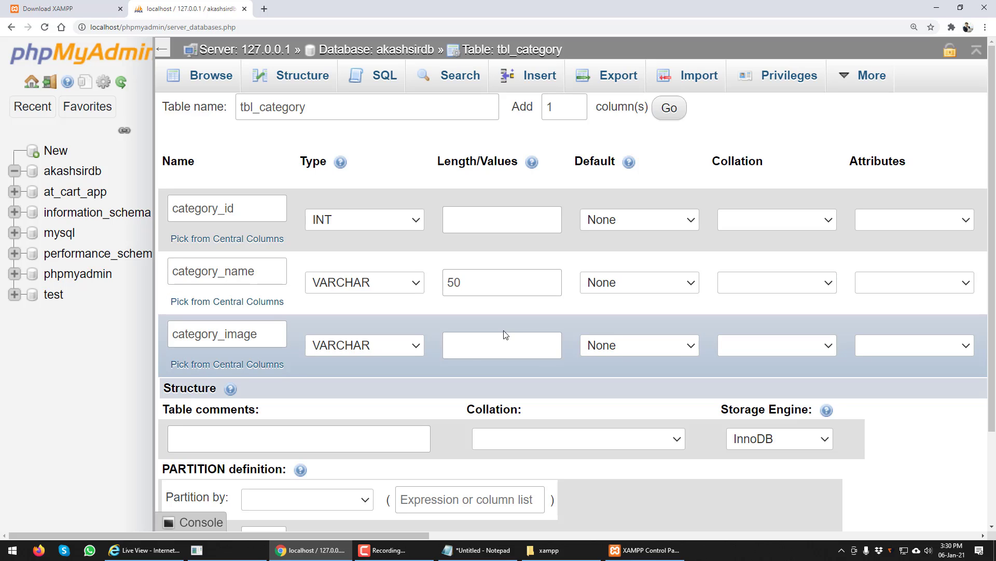
# Set the length of category_name to 15 and the length of category_image to 100.
pyautogui.doubleClick(509, 286)
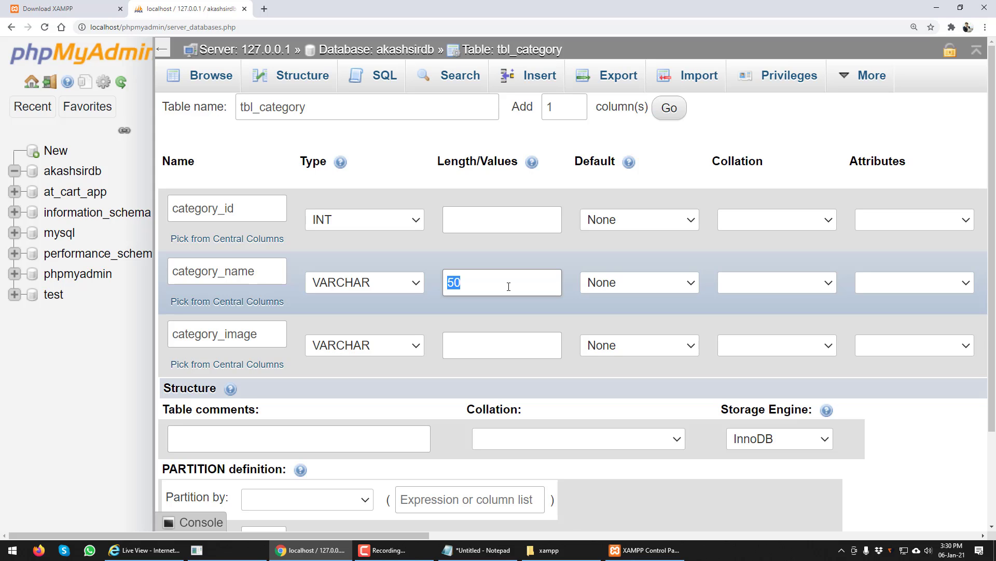
pyautogui.write('15')
pyautogui.click(532, 350)
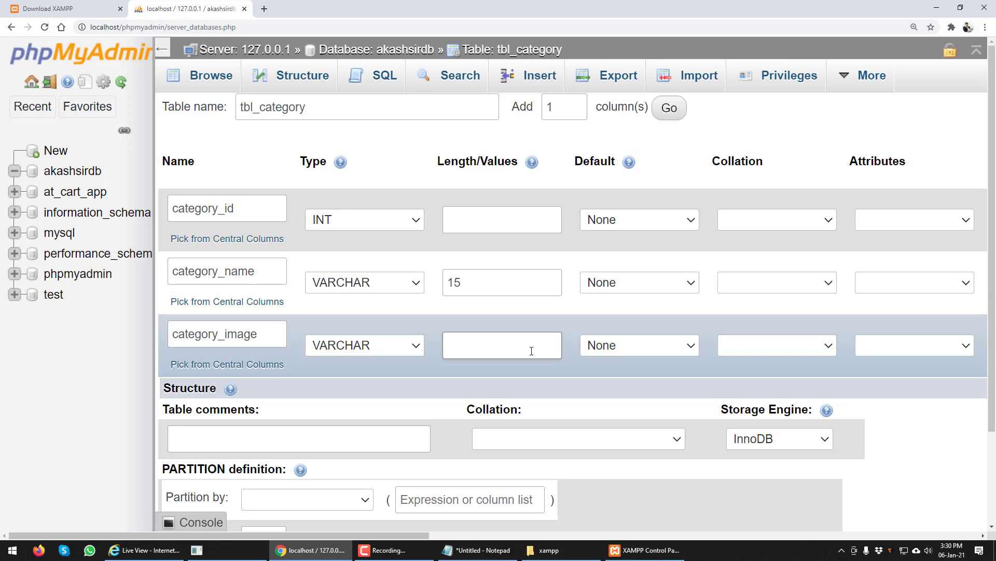
pyautogui.write('100')
# Give category_id a PRIMARY index with no size and enable auto-increment for it.
pyautogui.moveTo(366, 533)
pyautogui.mouseDown()
pyautogui.moveTo(377, 532)
pyautogui.moveTo(364, 529)
pyautogui.mouseUp()
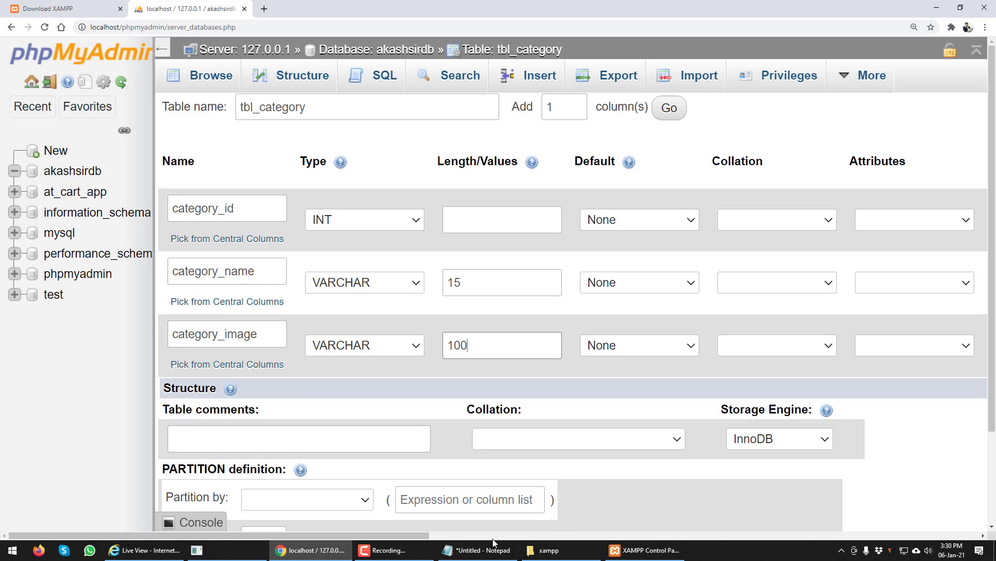
pyautogui.moveTo(424, 535); pyautogui.dragTo(596, 535)
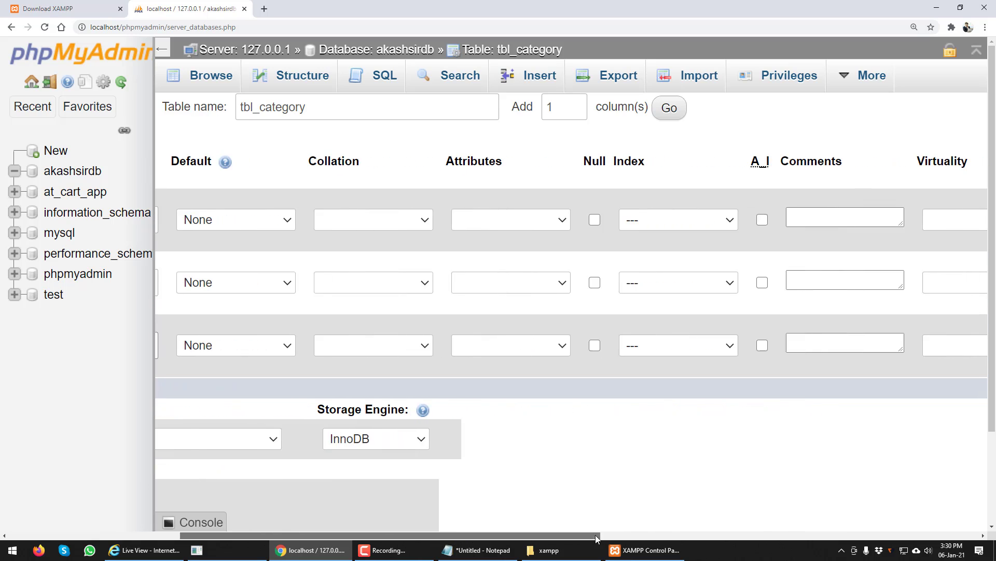
pyautogui.click(654, 223)
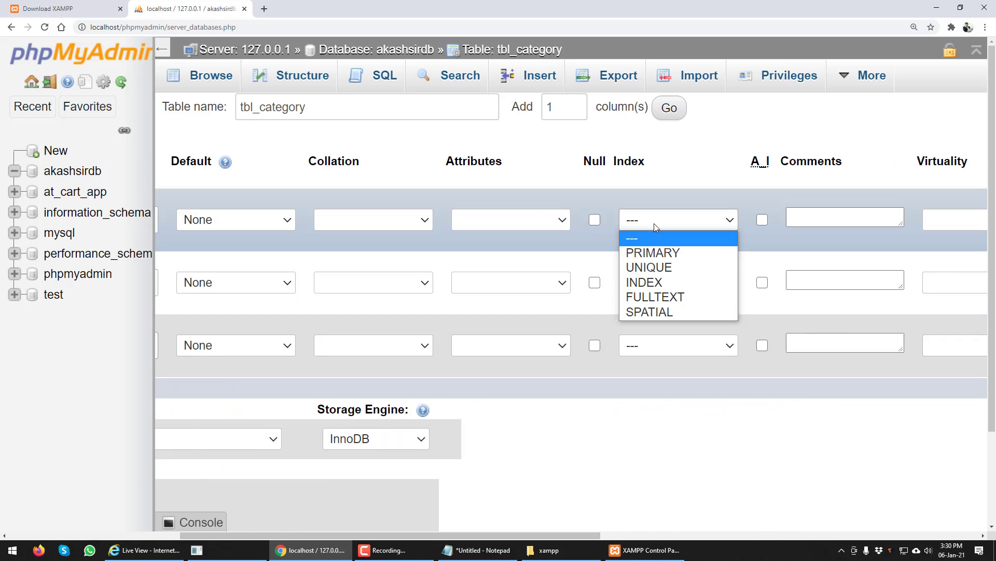
pyautogui.click(658, 250)
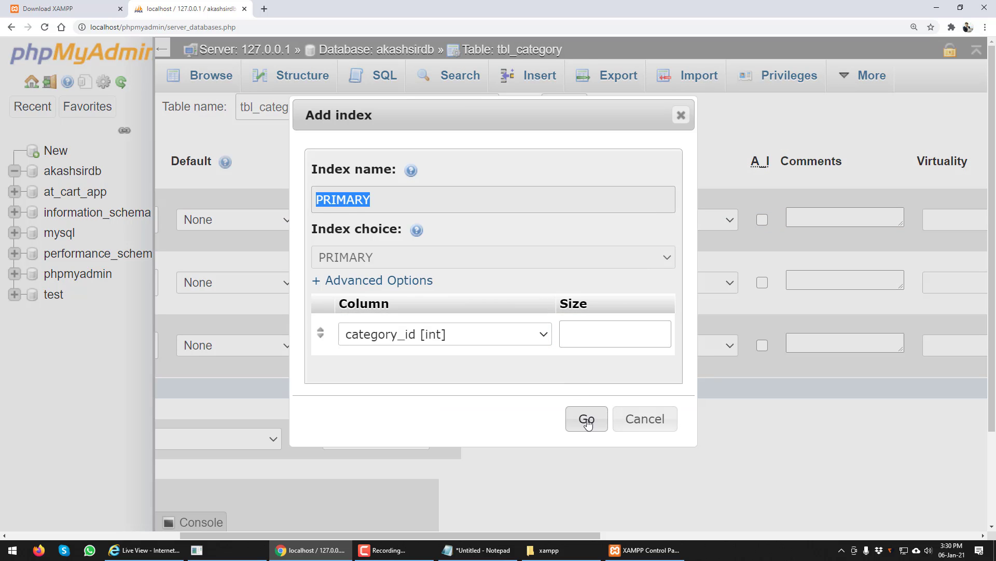
pyautogui.click(585, 419)
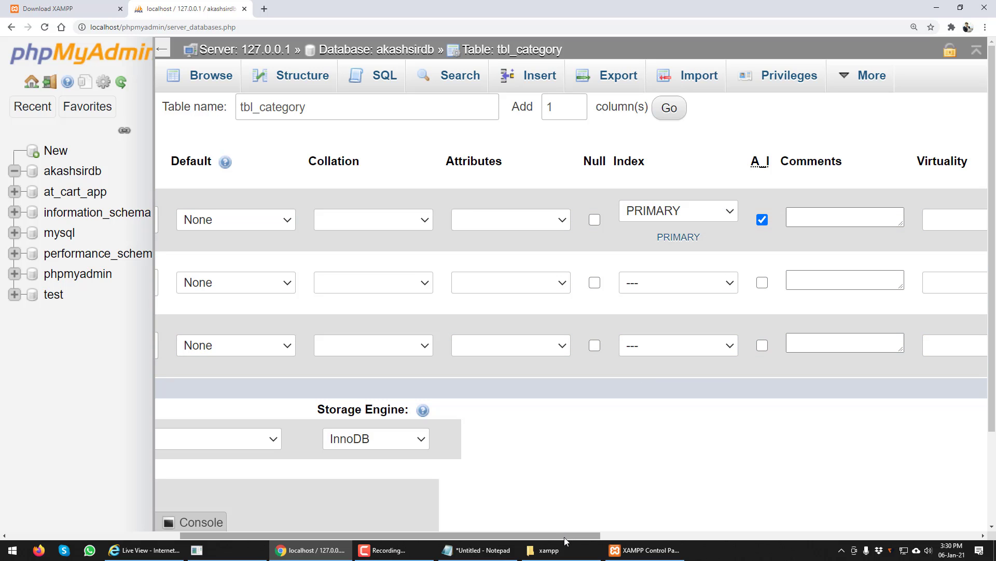
# Give the category_image column a user-defined default value of default.png.
pyautogui.moveTo(564, 537); pyautogui.dragTo(393, 535)
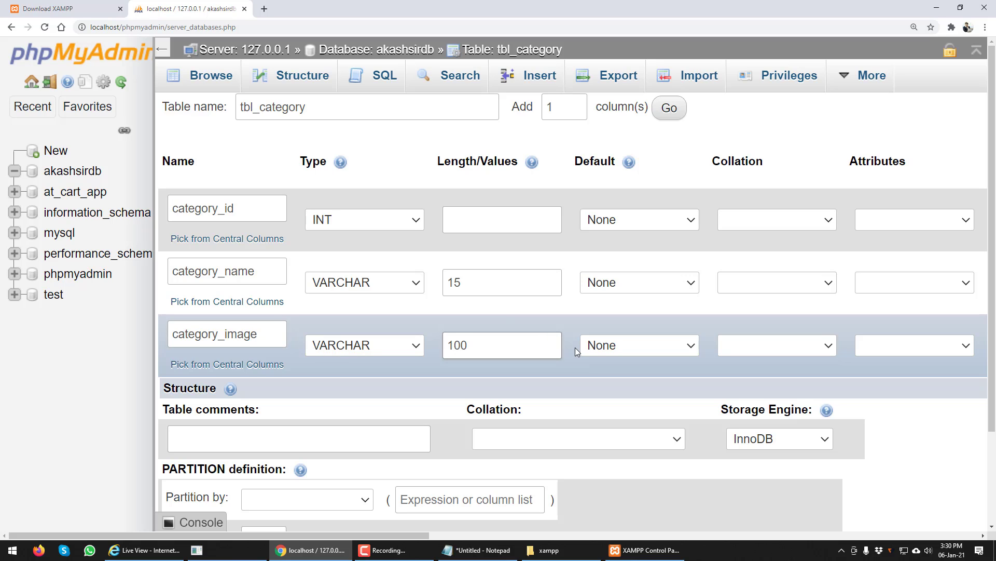
pyautogui.click(646, 347)
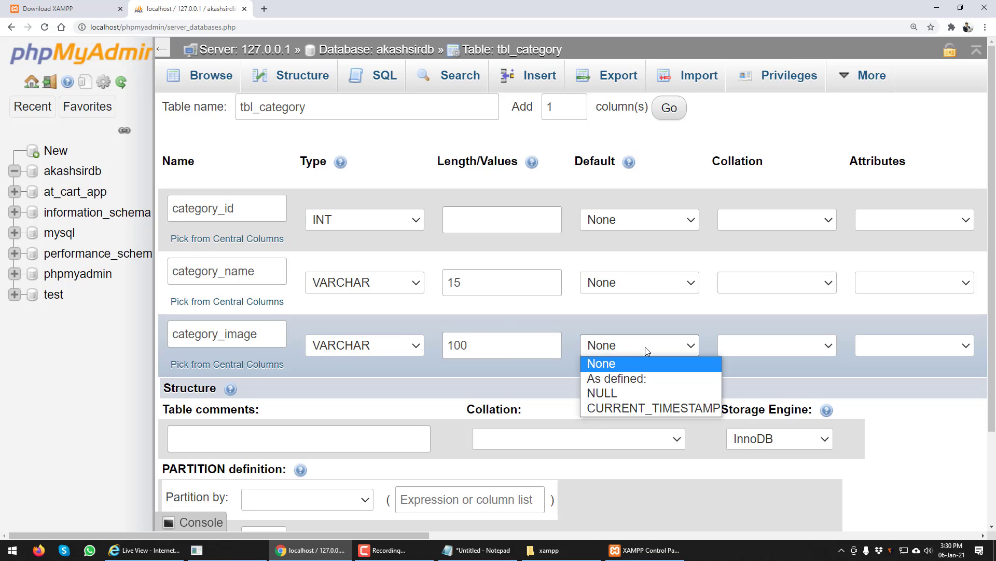
pyautogui.click(630, 382)
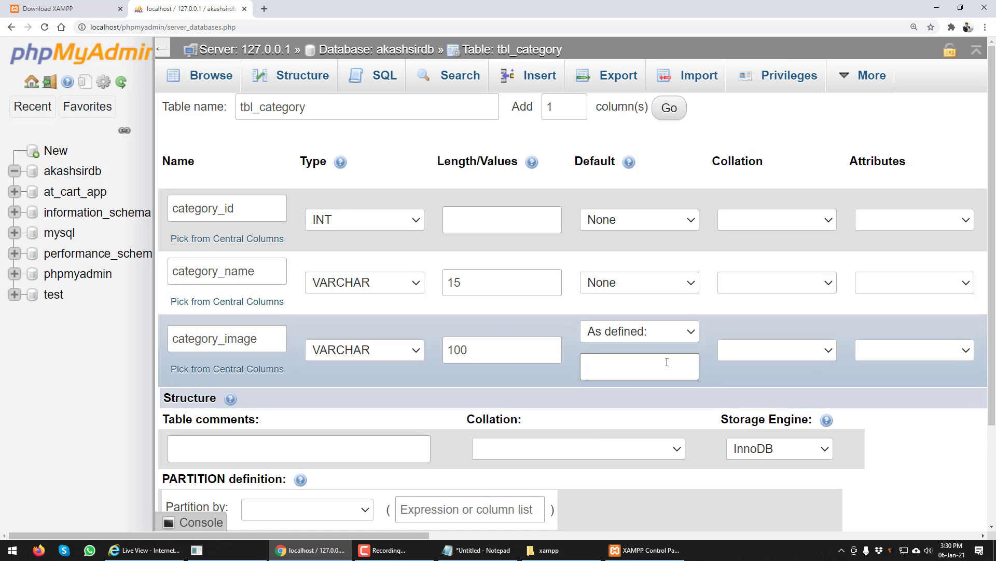
pyautogui.write('default.png')
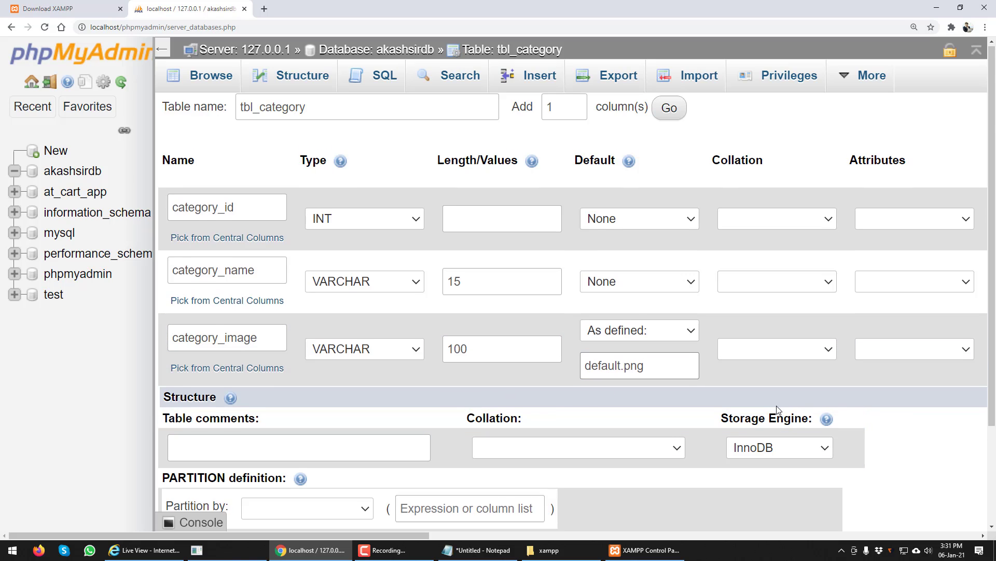
# Save the tbl_category table definition with its three columns.
pyautogui.scroll(-2, 783, 403)
pyautogui.scroll(2, 807, 403)
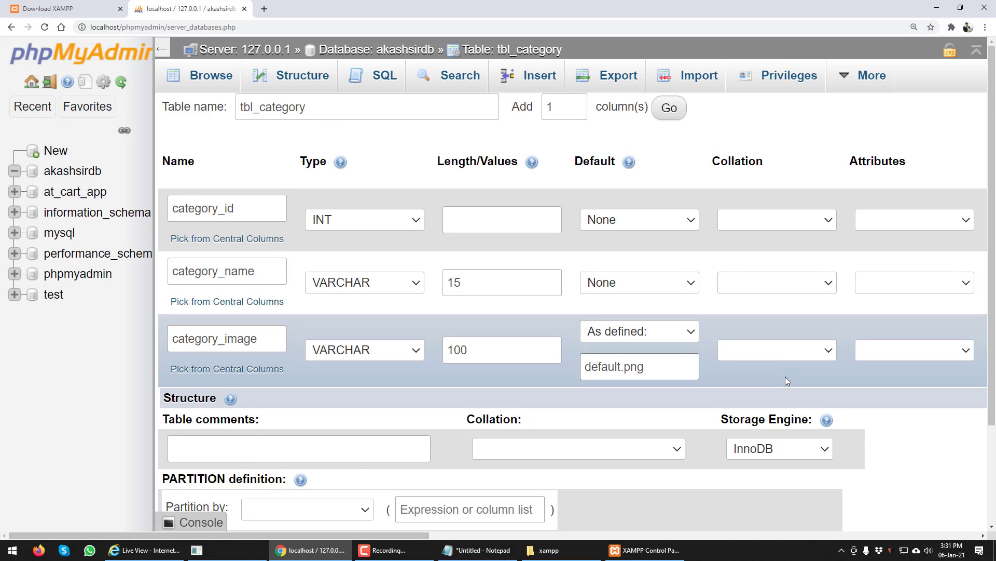
pyautogui.scroll(-2, 785, 376)
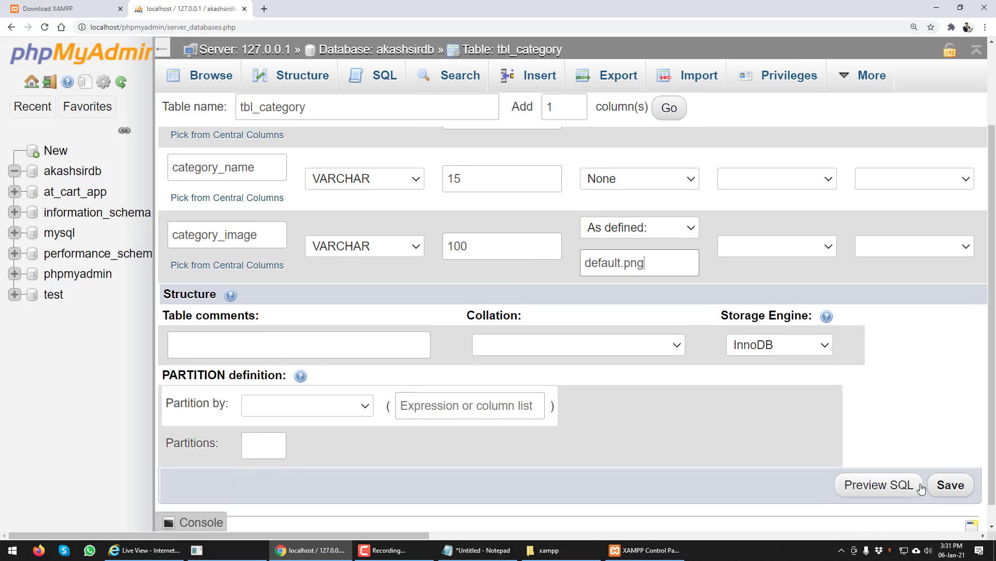
pyautogui.click(950, 484)
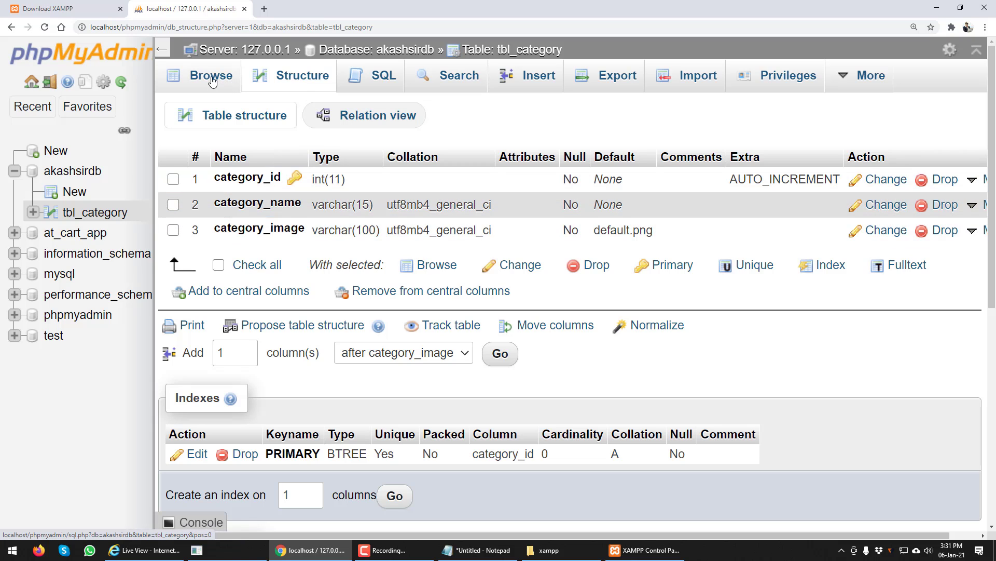
# Browse the rows of tbl_category and return to its table structure.
pyautogui.click(113, 214)
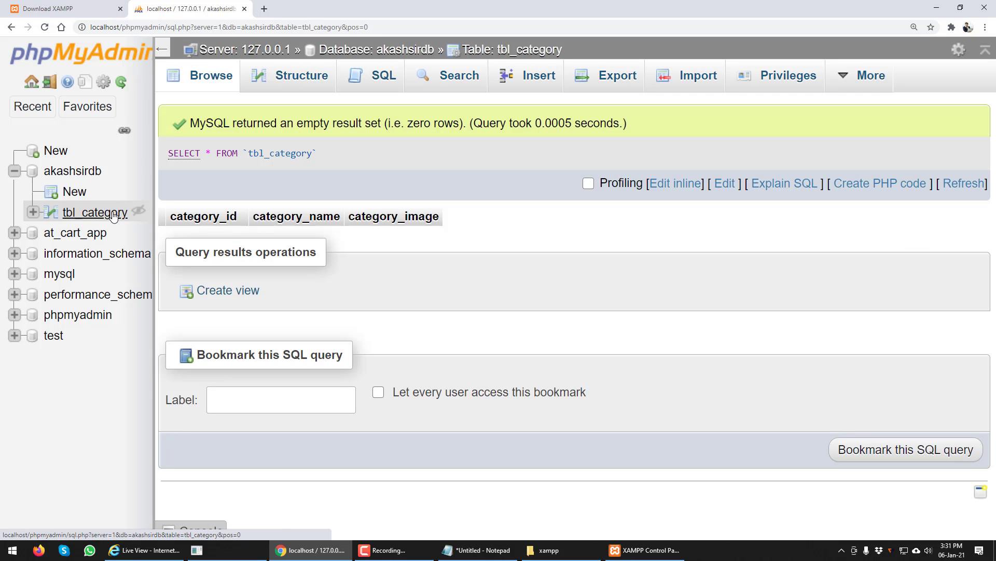
pyautogui.click(202, 80)
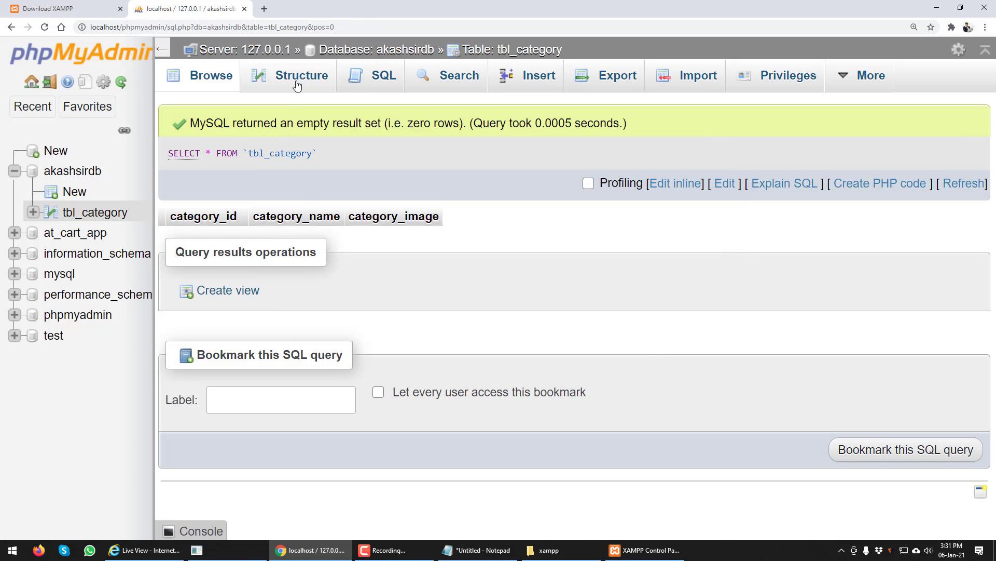
pyautogui.click(297, 85)
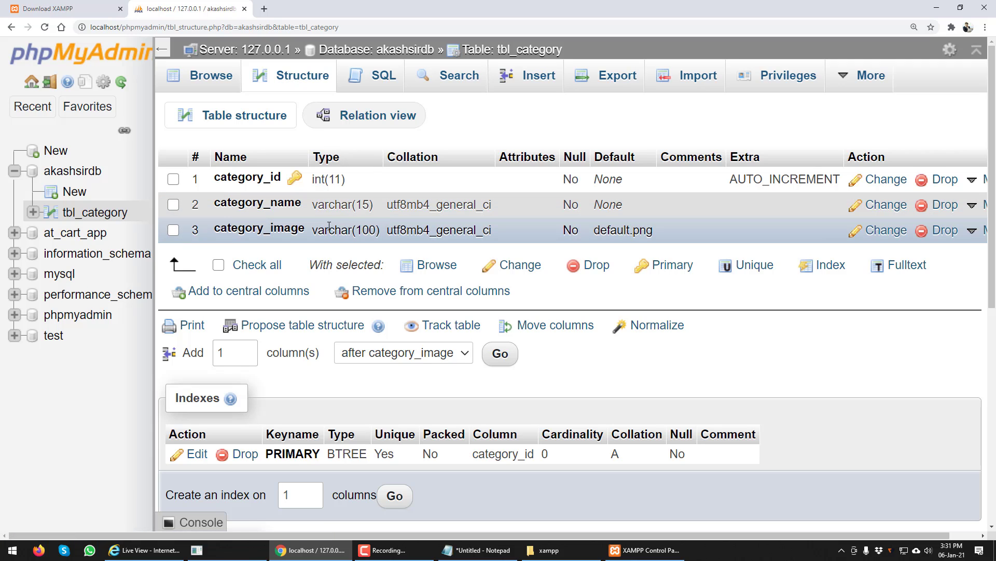
# Change the length of the category_name column to 10 and save it.
pyautogui.click(884, 207)
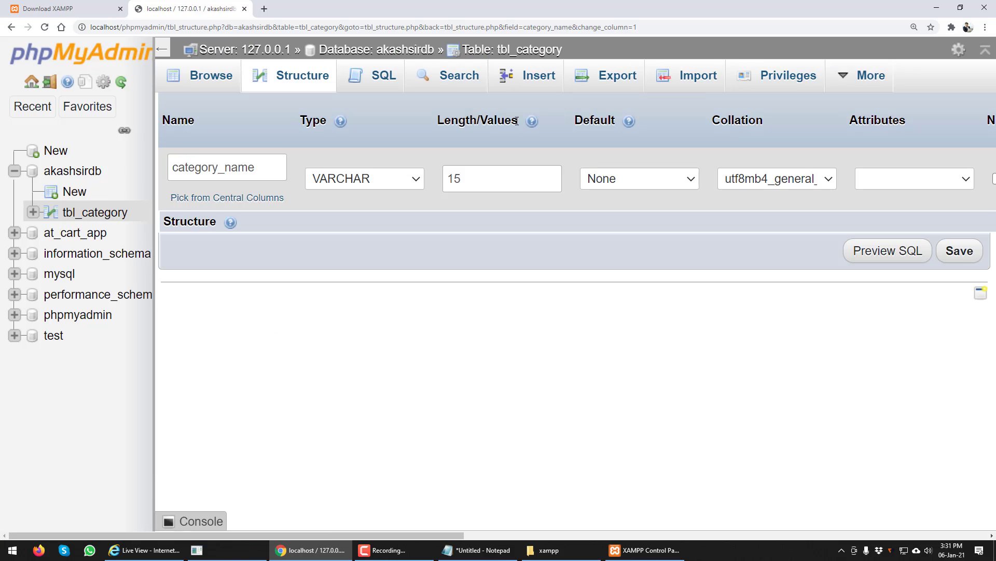
pyautogui.click(477, 175)
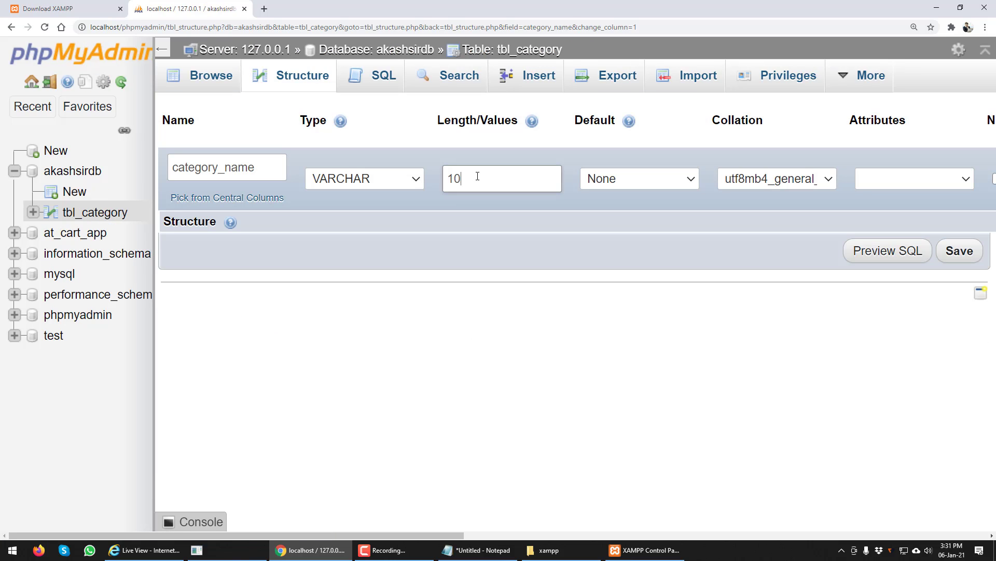
pyautogui.press('Return')
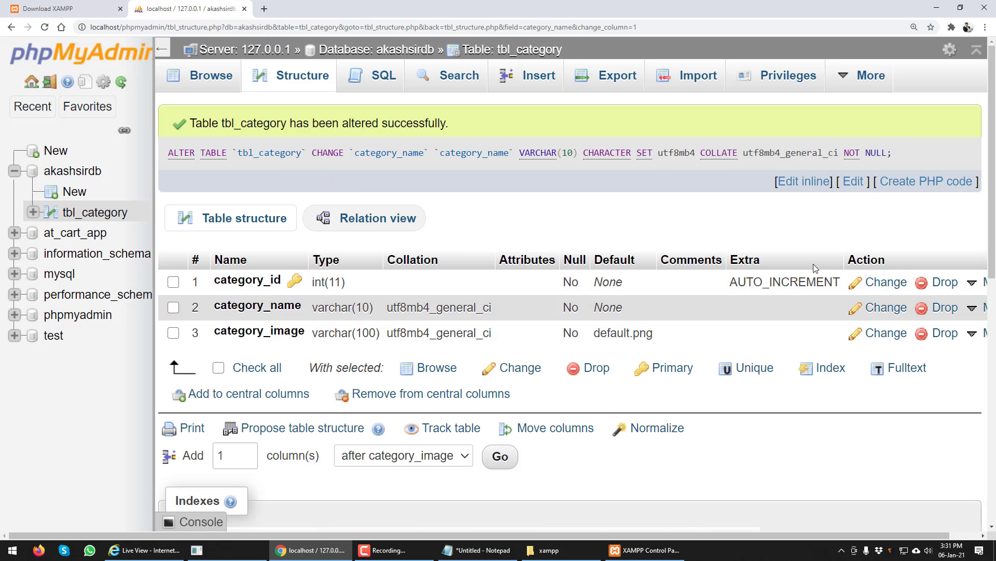
# Add one column named test with type DATE after category_image and save it.
pyautogui.scroll(-1, 312, 423)
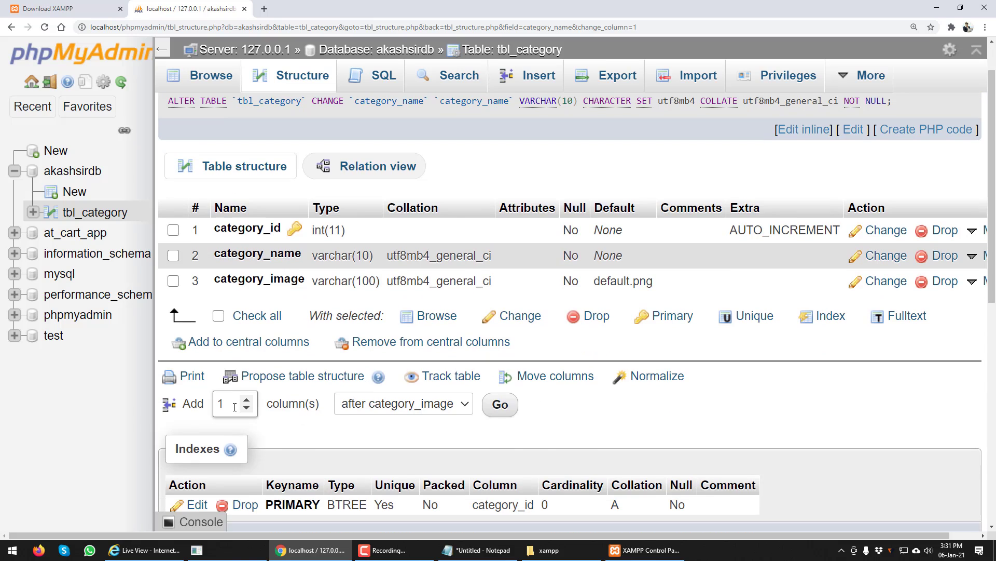
pyautogui.click(498, 408)
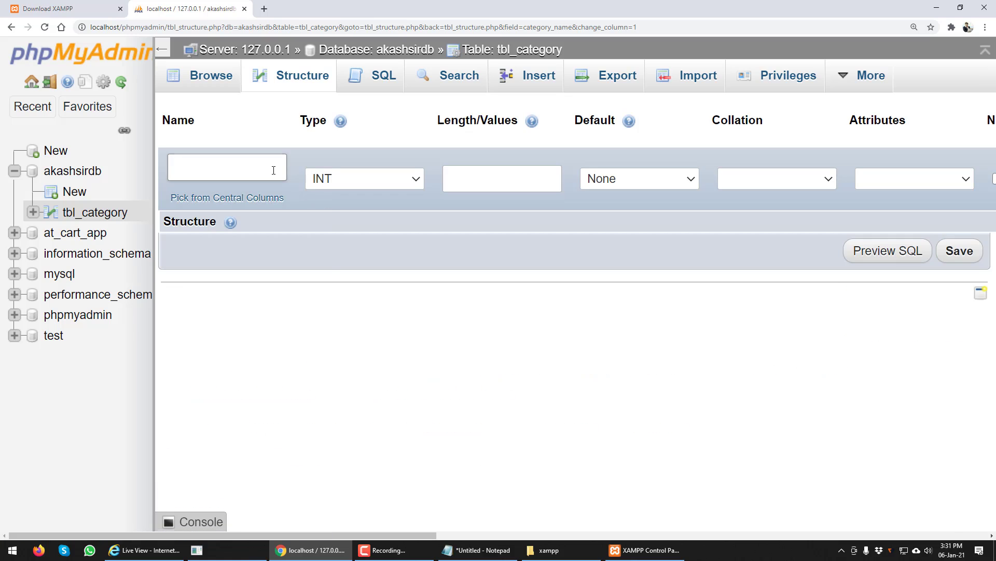
pyautogui.click(373, 185)
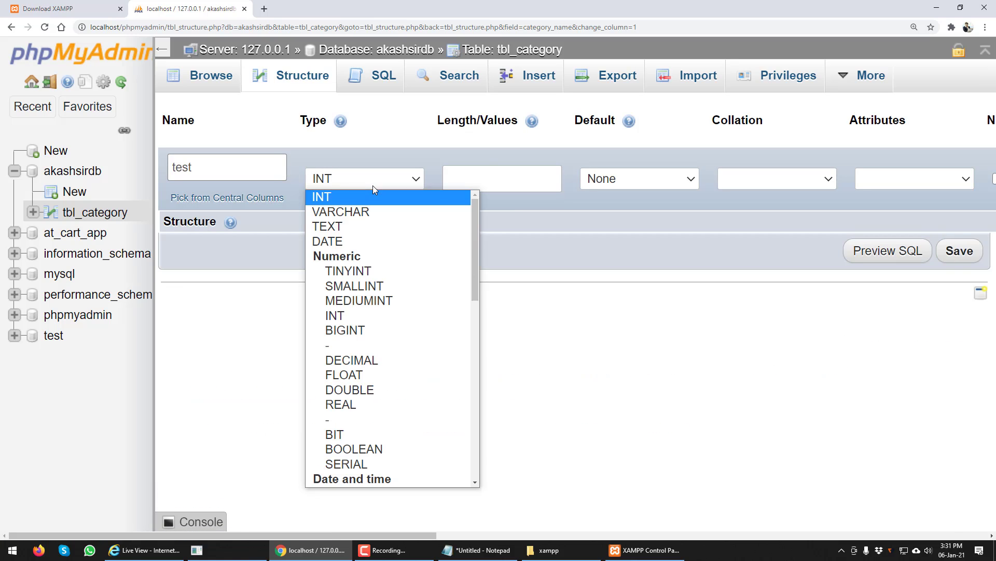
pyautogui.click(366, 239)
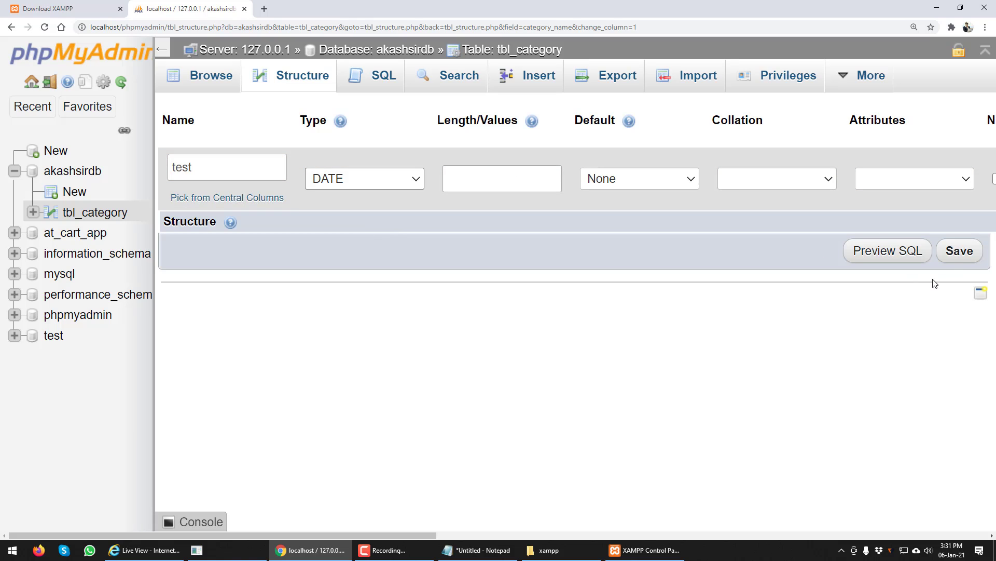
pyautogui.click(951, 261)
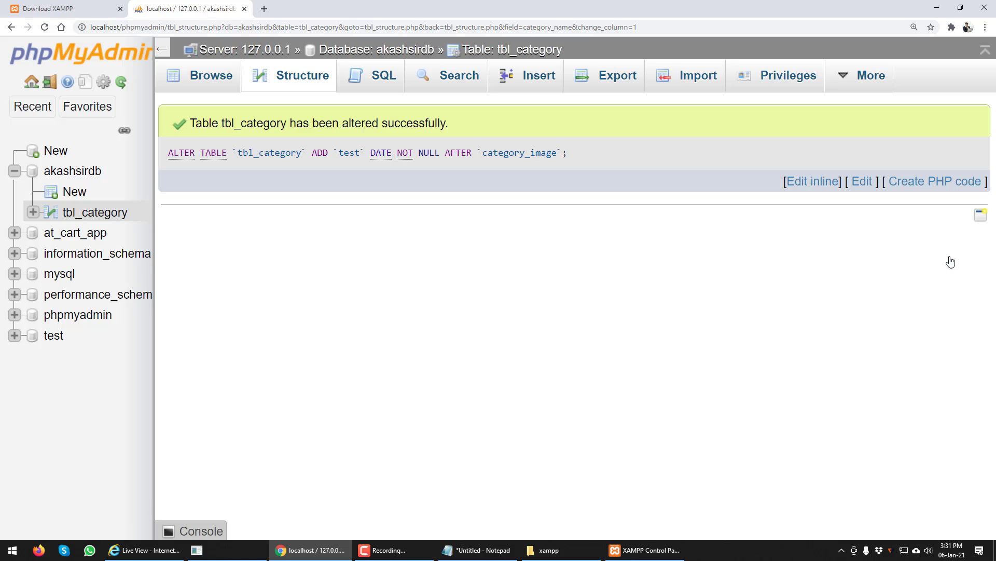
# Drop the test column from the structure of tbl_category.
pyautogui.click(307, 80)
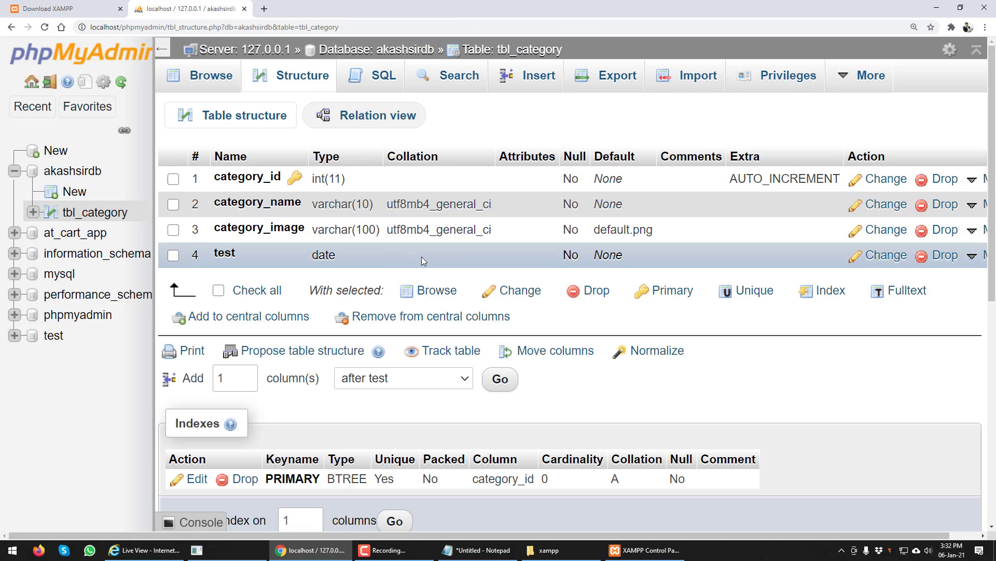
pyautogui.click(945, 255)
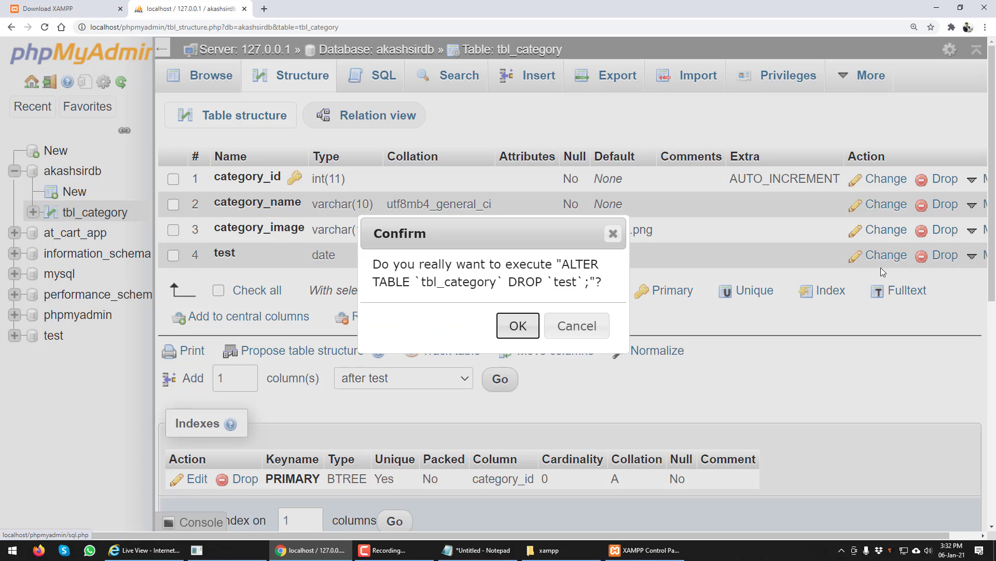
pyautogui.click(520, 326)
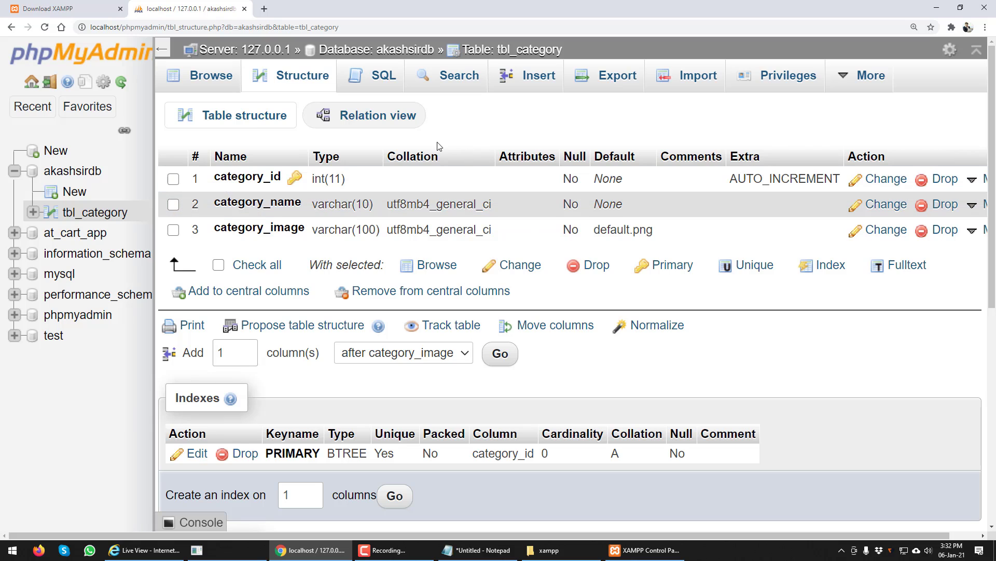
# View the data and the structure of tbl_category again.
pyautogui.click(217, 93)
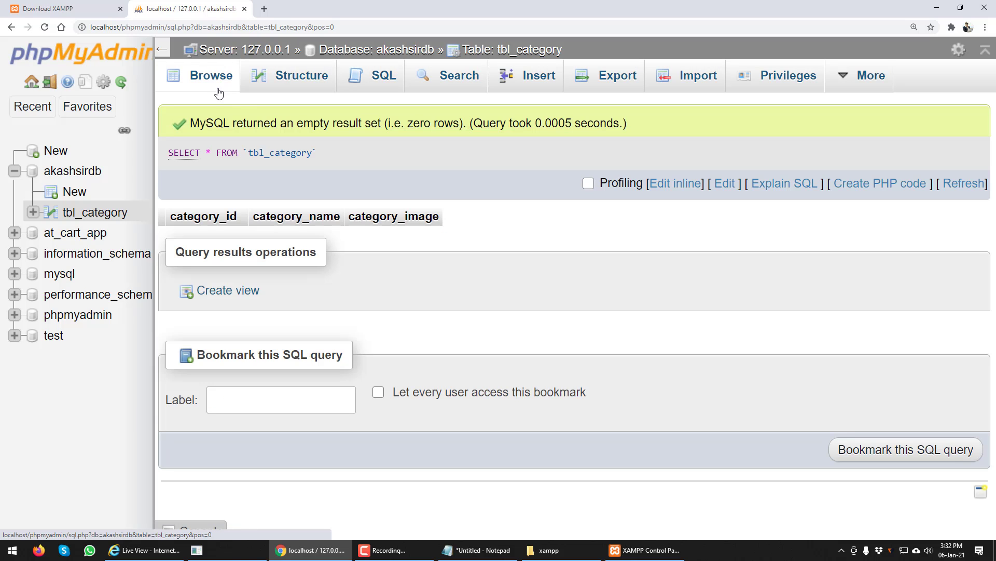
pyautogui.click(295, 83)
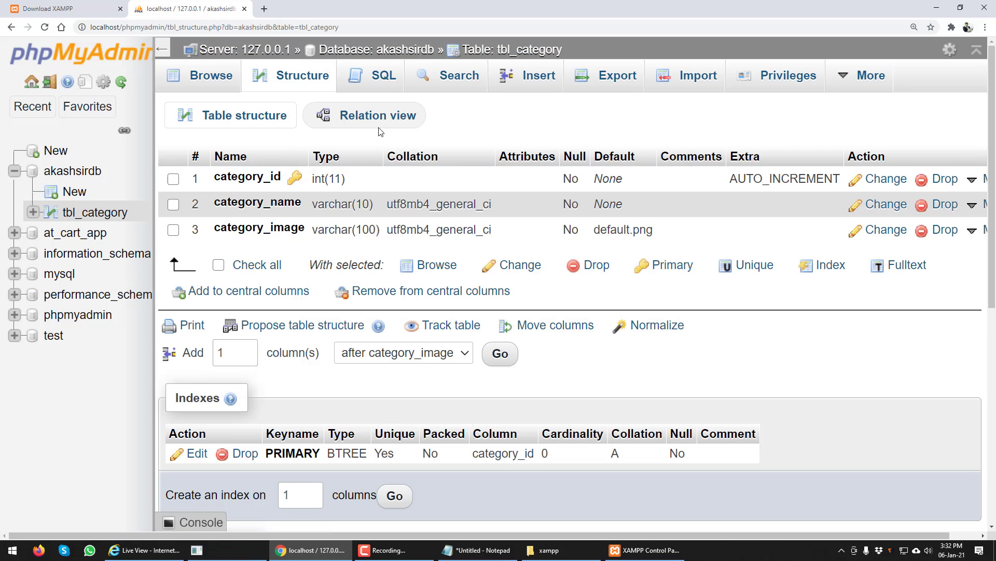
# Generate INSERT, UPDATE and DELETE query templates for tbl_category, return to the INSERT template and format it.
pyautogui.click(374, 86)
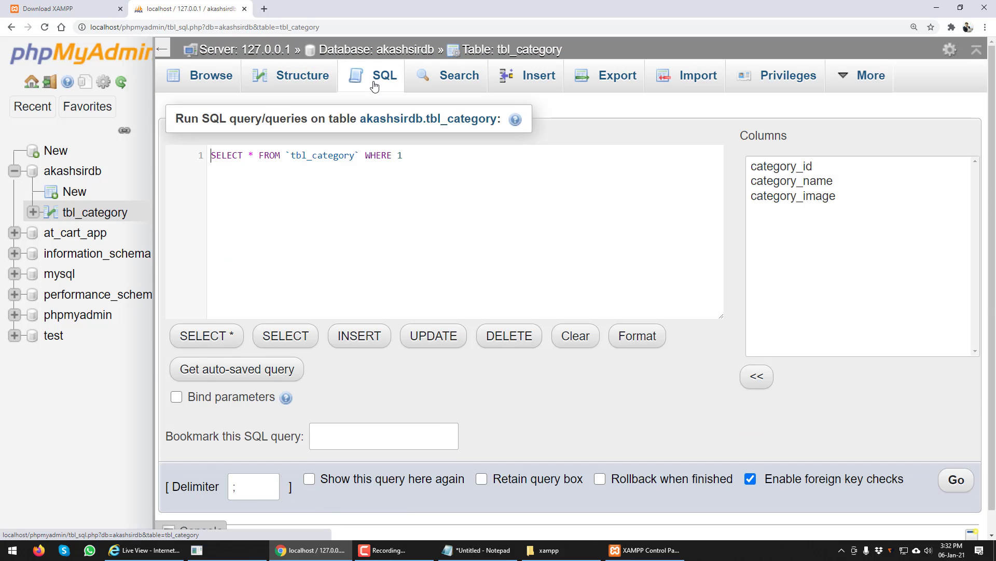
pyautogui.click(358, 338)
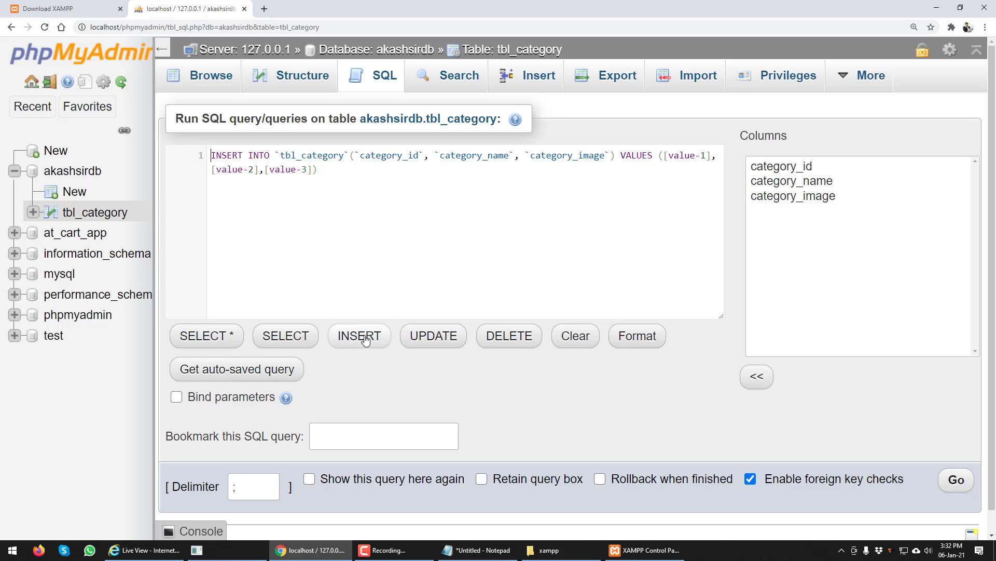
pyautogui.click(421, 340)
pyautogui.click(511, 343)
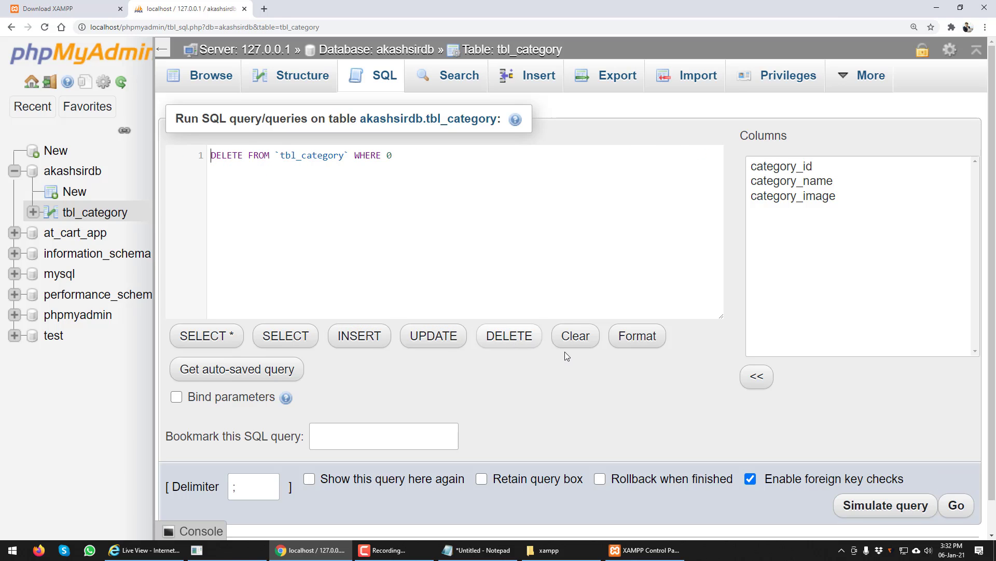
pyautogui.click(389, 334)
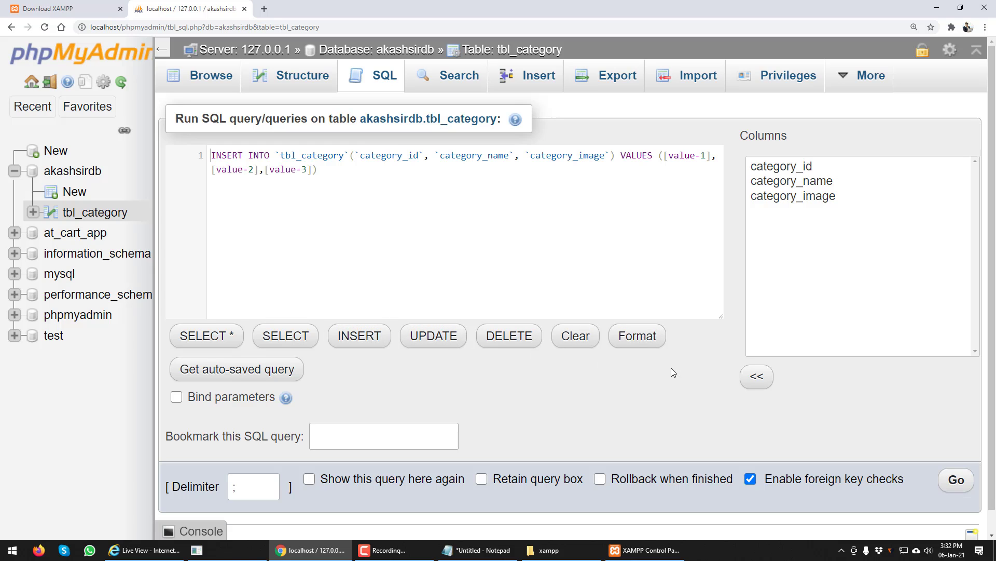
pyautogui.click(658, 345)
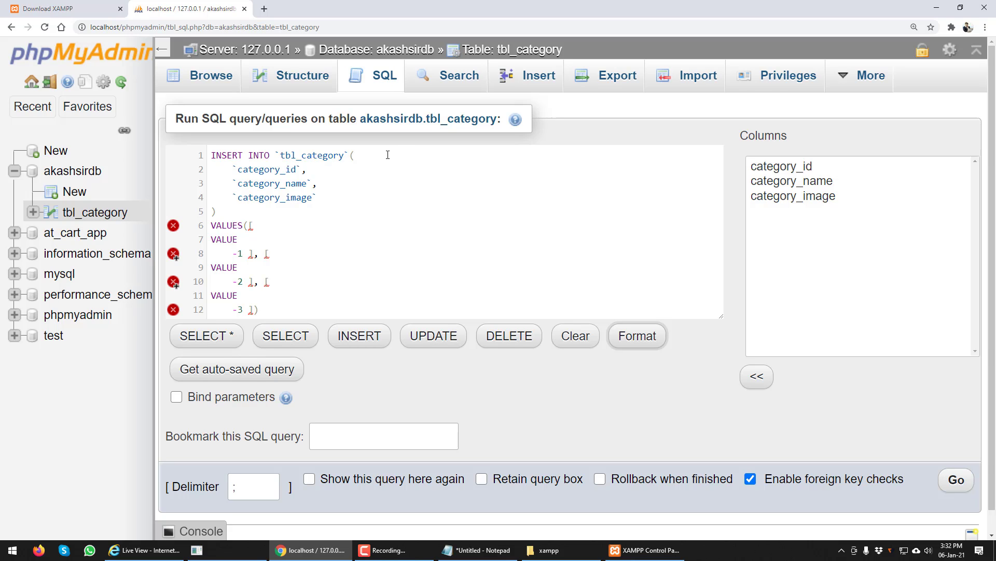
# Start inserting rows into tbl_category and enter Mobile as the first row's category_name.
pyautogui.click(520, 87)
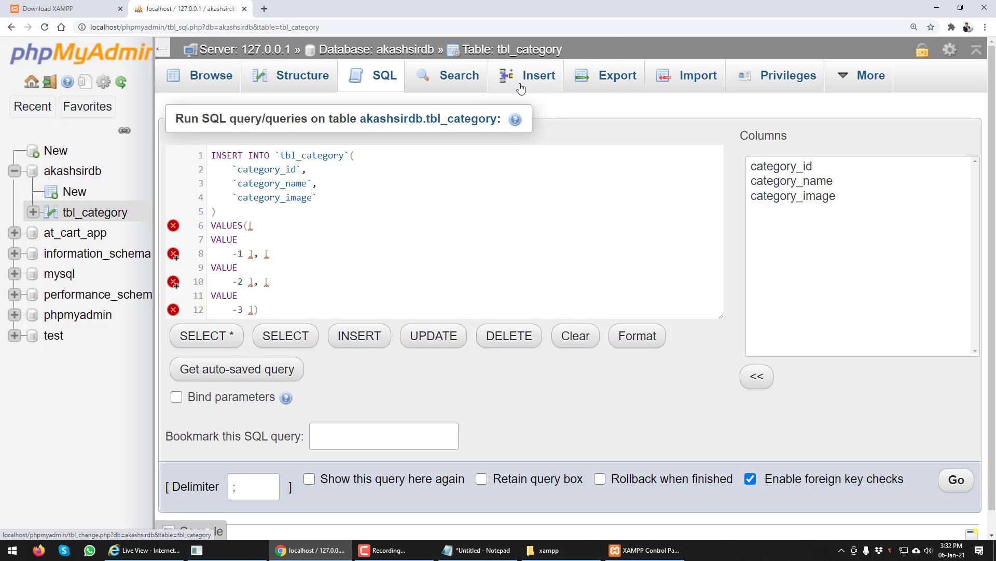
pyautogui.click(545, 96)
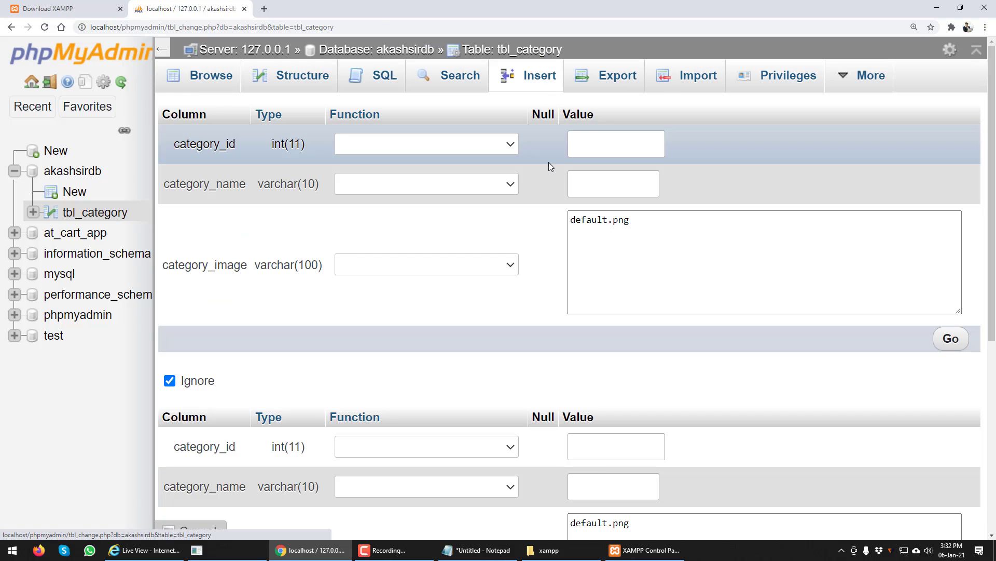
pyautogui.click(607, 188)
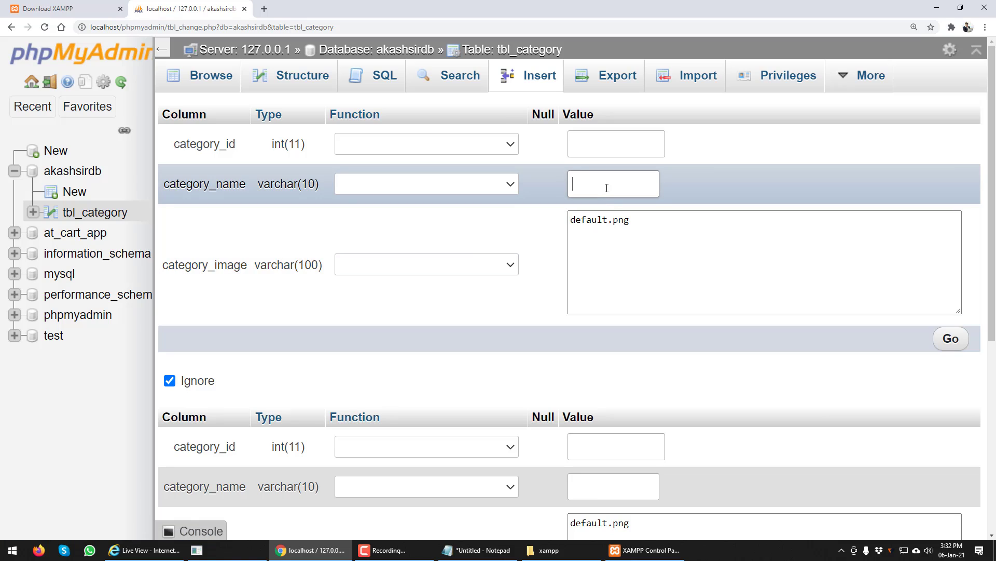
pyautogui.write('MObile')
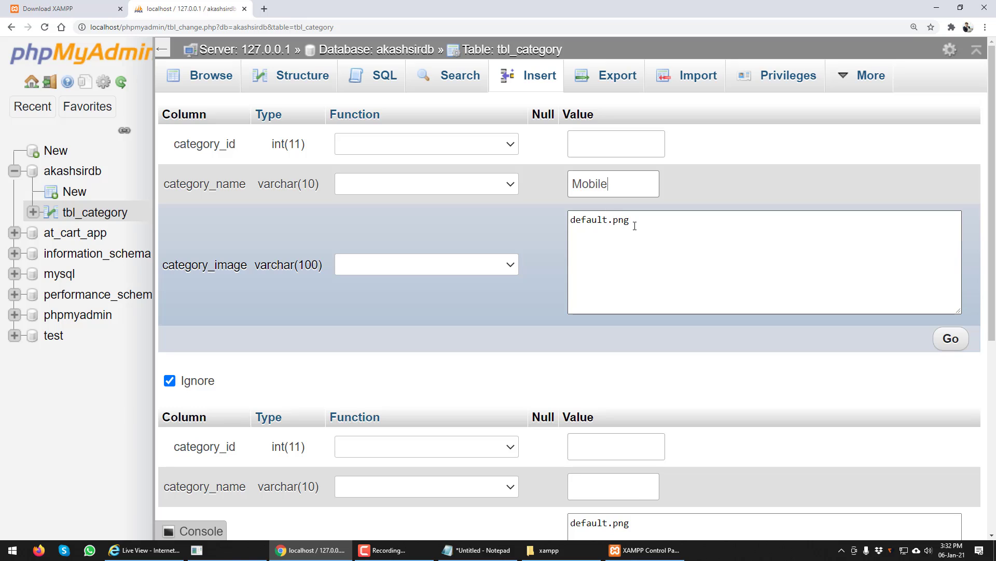
# Fill the second row with category_name Laptop and category_image laptop.png, and insert both rows.
pyautogui.scroll(-2, 646, 230)
pyautogui.click(614, 382)
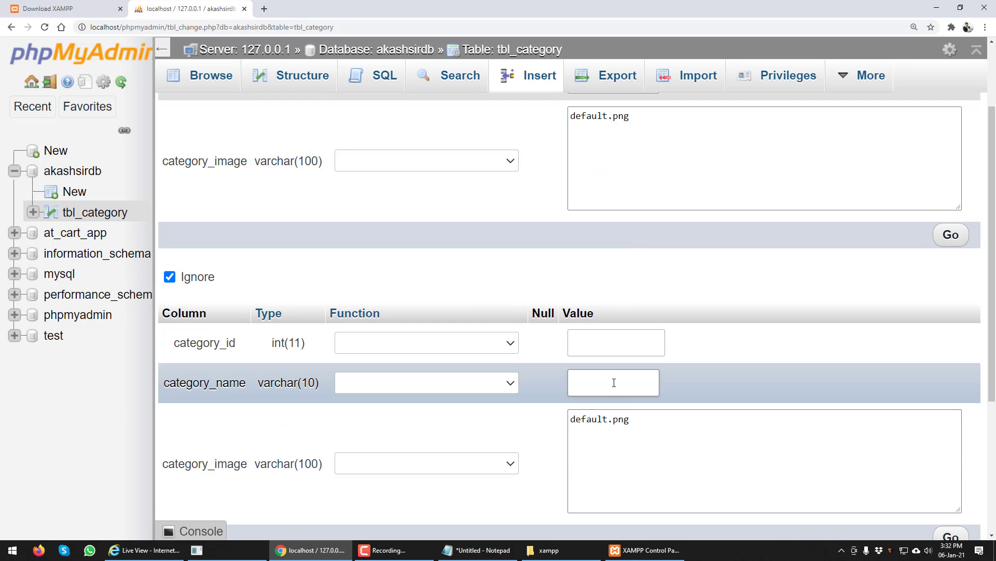
pyautogui.write('Lpa')
pyautogui.write('aptop')
pyautogui.scroll(-1, 611, 384)
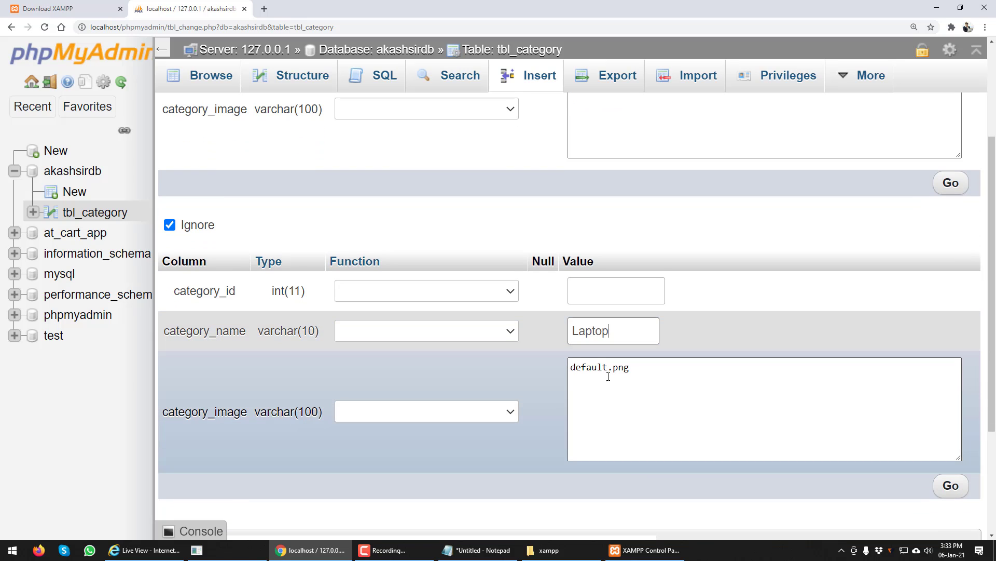
pyautogui.moveTo(607, 367); pyautogui.dragTo(571, 368)
pyautogui.write('laptop')
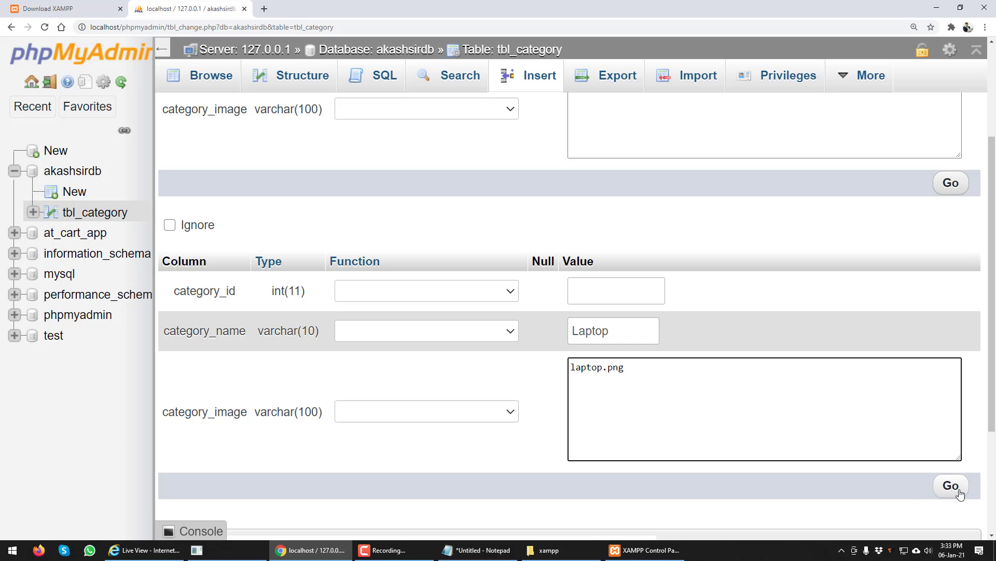
pyautogui.click(960, 491)
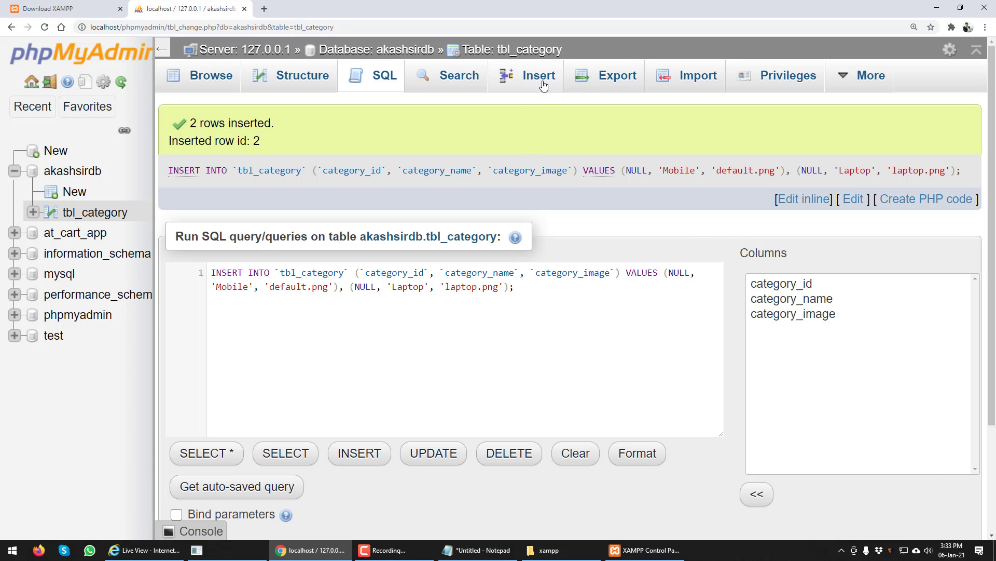
# Browse the rows of tbl_category and sort them by category_name and by category_image.
pyautogui.click(222, 77)
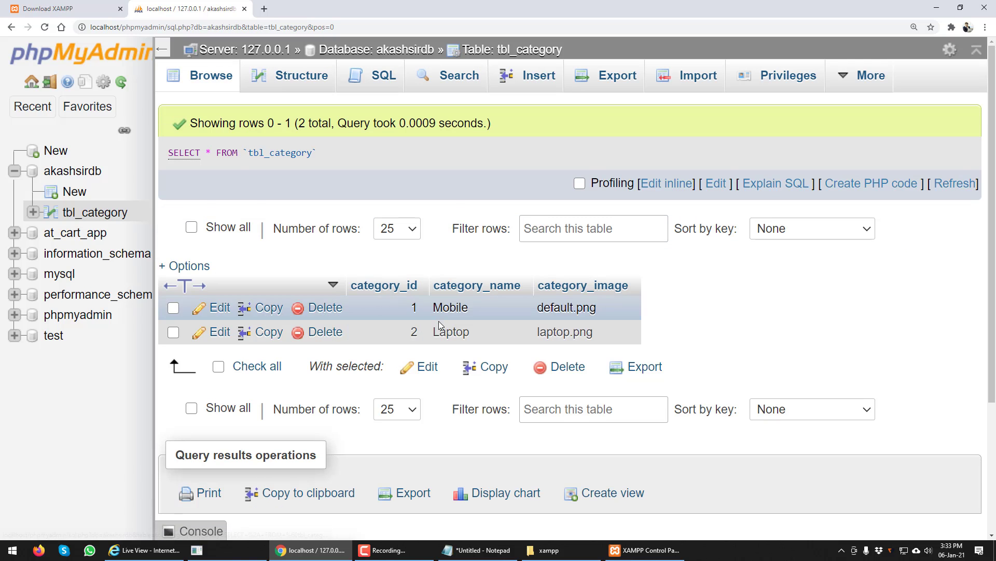
pyautogui.click(451, 289)
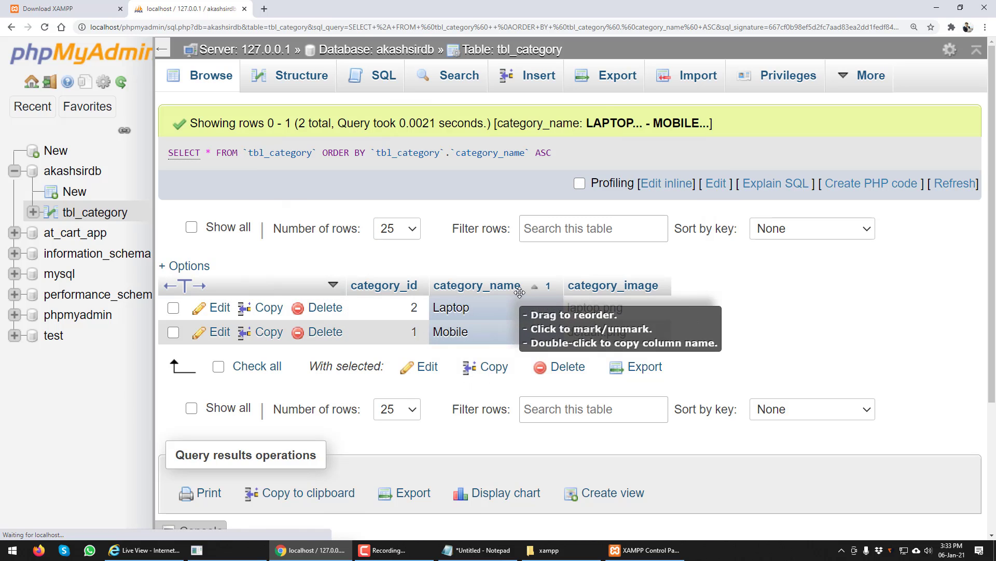
pyautogui.click(618, 290)
pyautogui.click(586, 285)
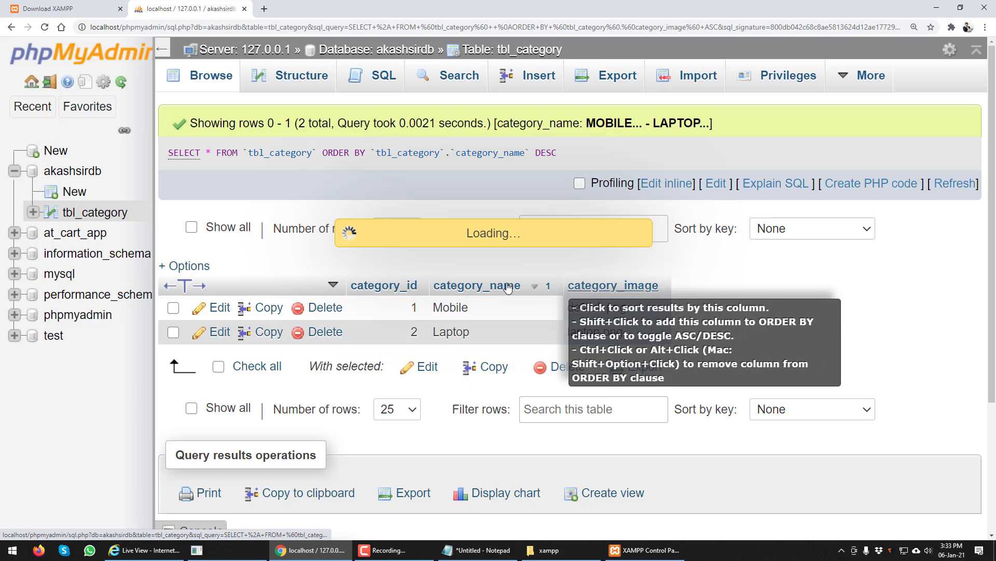
# Sort the tbl_category rows by category_id, keep 25 rows per page, and select and deselect all rows.
pyautogui.click(382, 286)
pyautogui.click(397, 228)
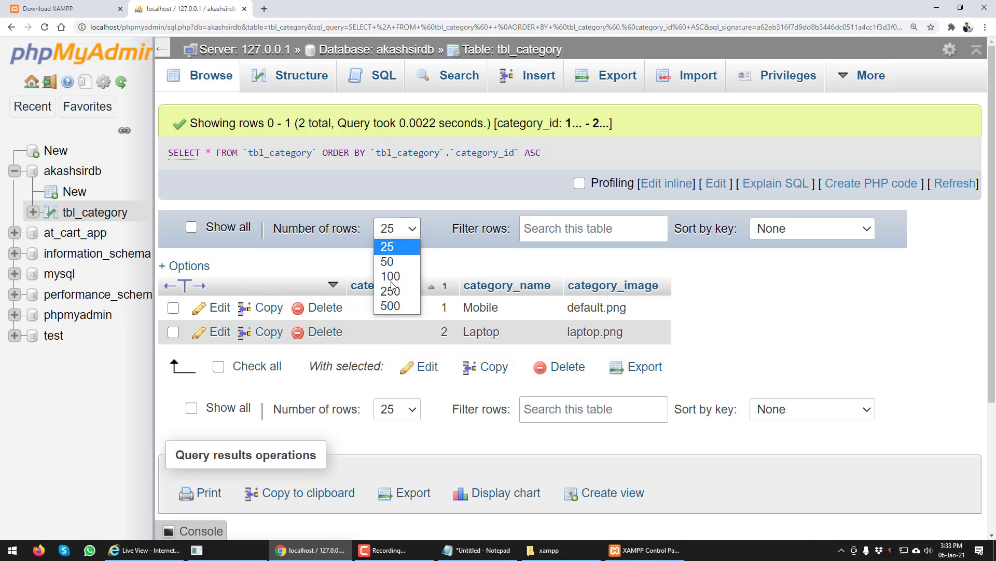
pyautogui.click(404, 247)
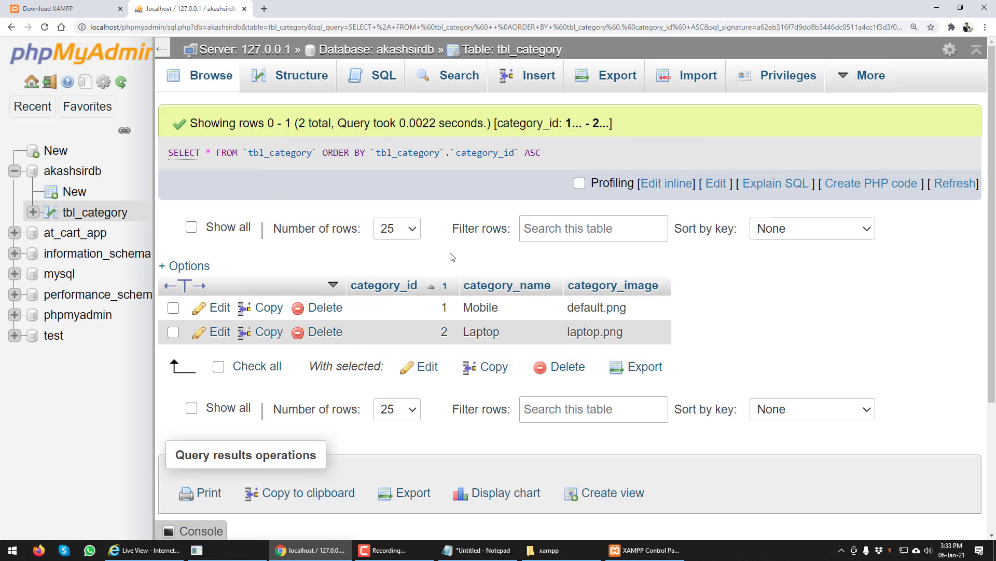
pyautogui.click(260, 370)
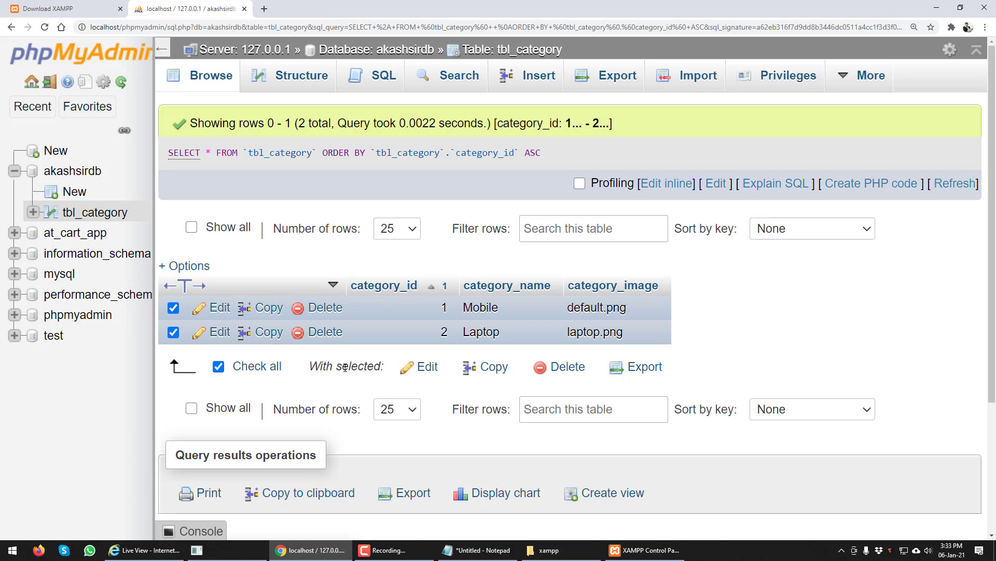
pyautogui.click(258, 366)
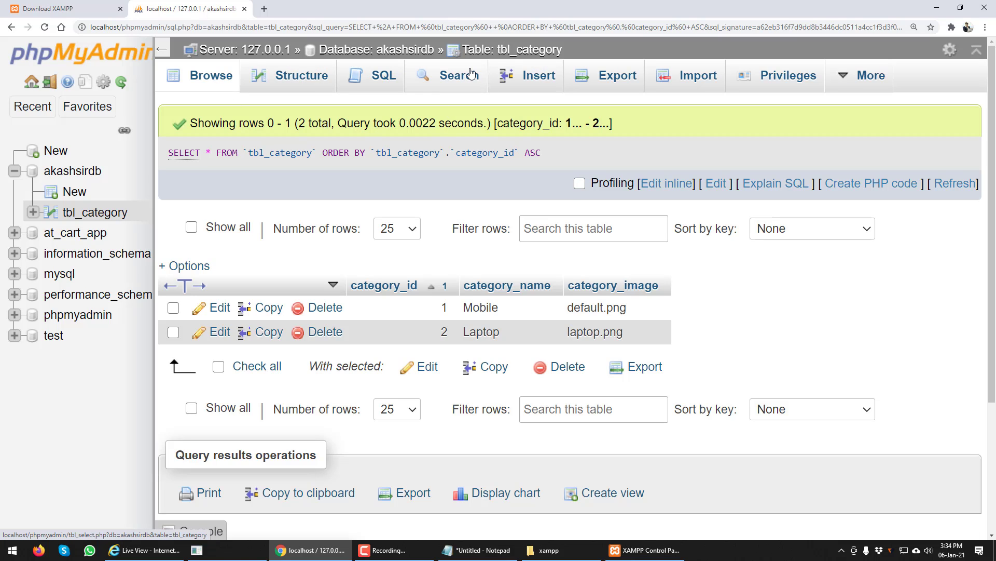
# Open the search form of tbl_category and view the comparison operators for category_name, keeping LIKE.
pyautogui.click(471, 73)
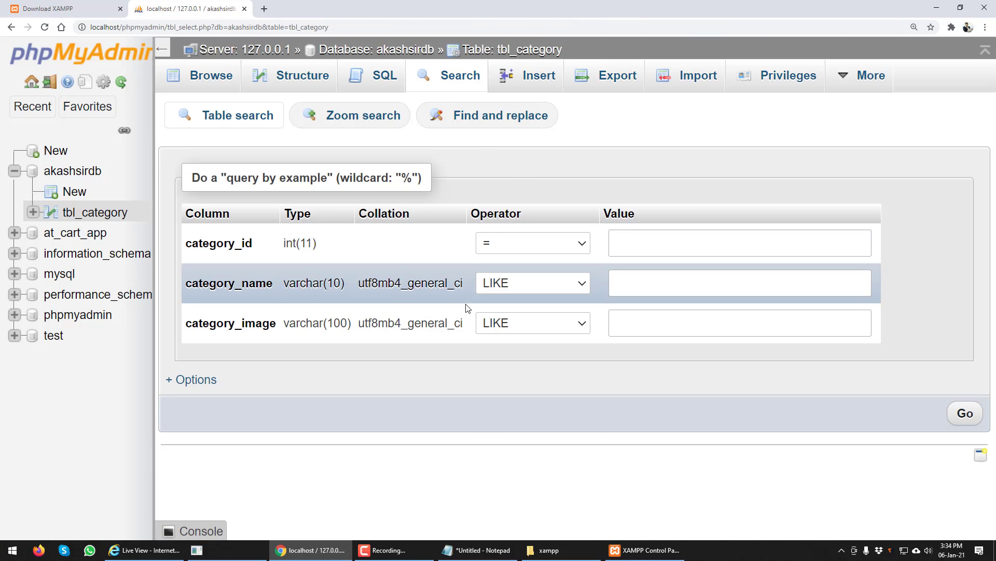
pyautogui.click(500, 287)
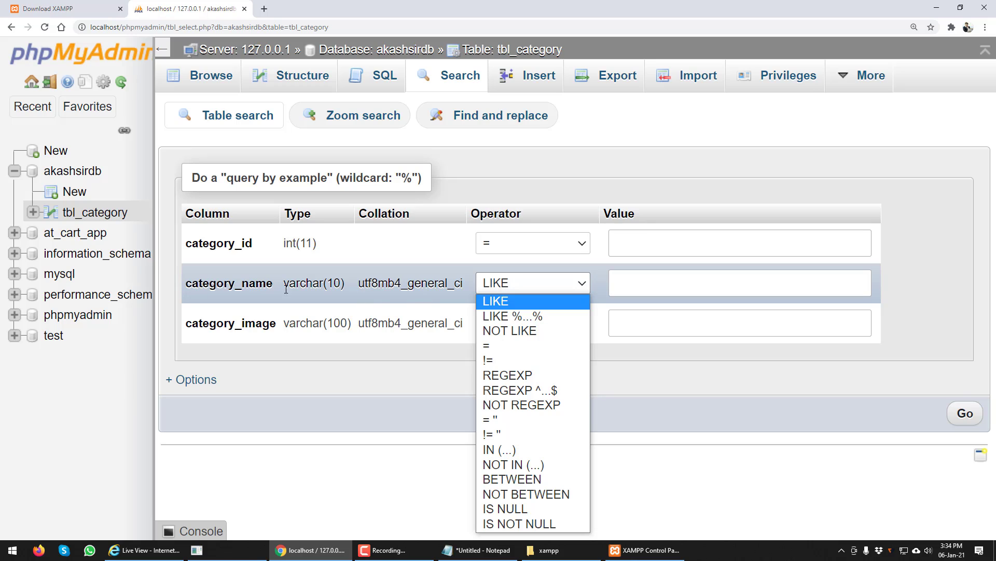
pyautogui.click(200, 285)
pyautogui.moveTo(192, 284); pyautogui.dragTo(291, 289)
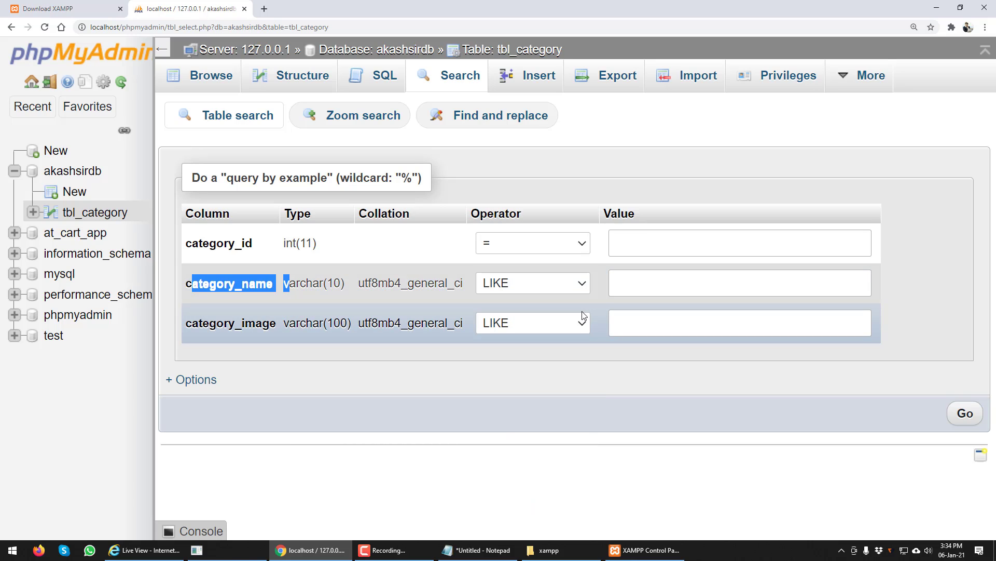
pyautogui.click(559, 289)
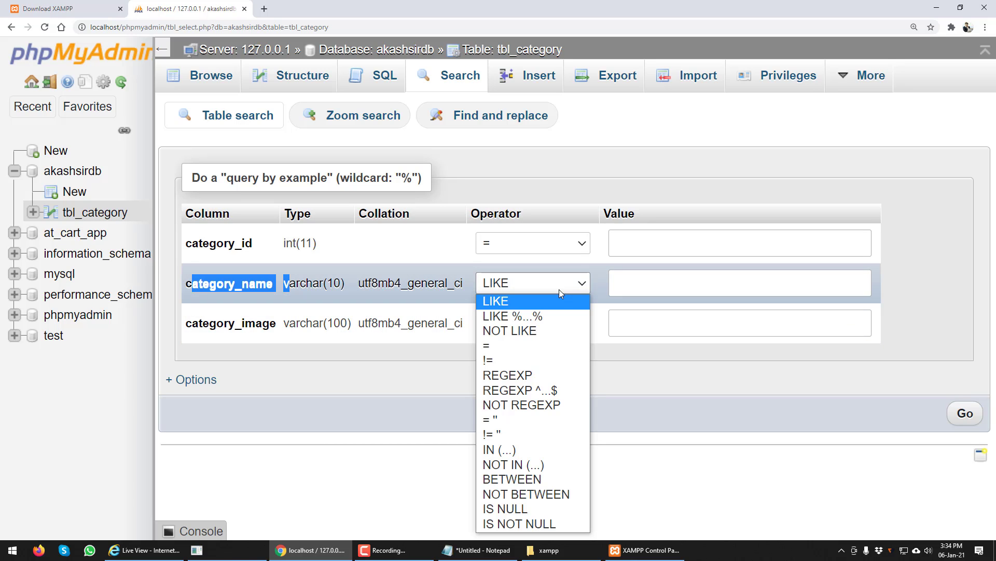
pyautogui.click(559, 288)
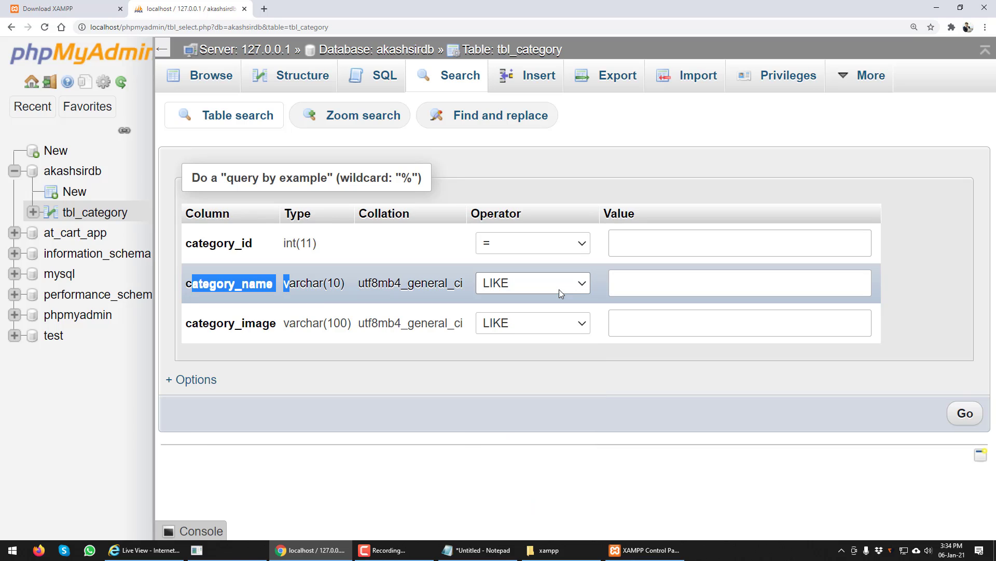
# Search tbl_category for category_name LIKE %op%, highlight the generated query, and return to browsing the whole table.
pyautogui.click(650, 289)
pyautogui.write('%op%')
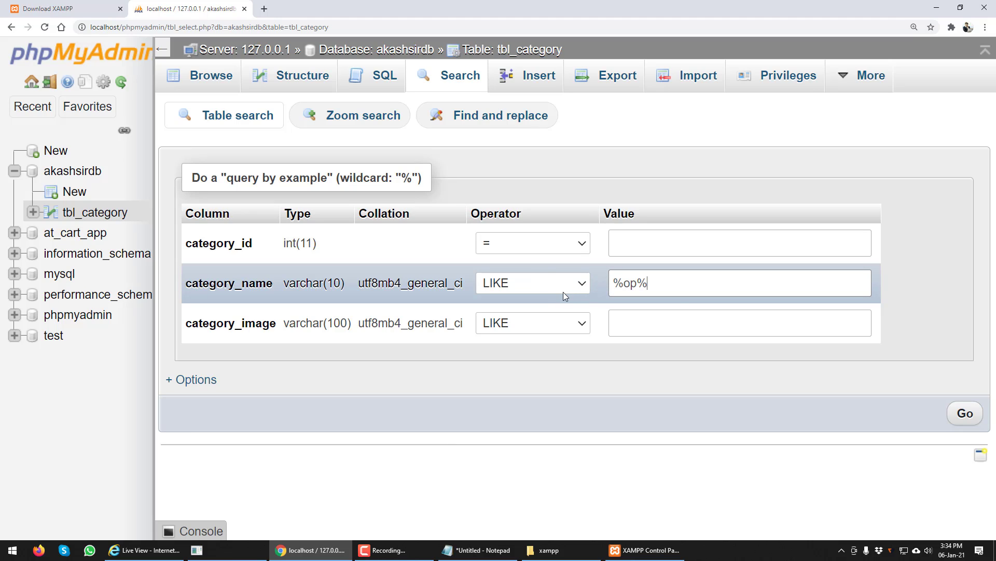
pyautogui.click(966, 415)
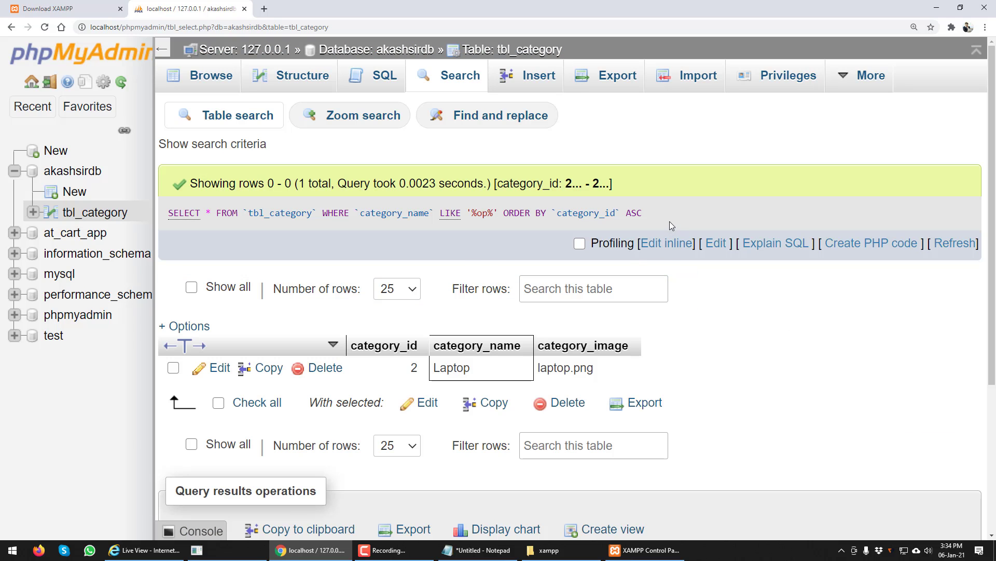
pyautogui.moveTo(669, 222); pyautogui.dragTo(171, 214)
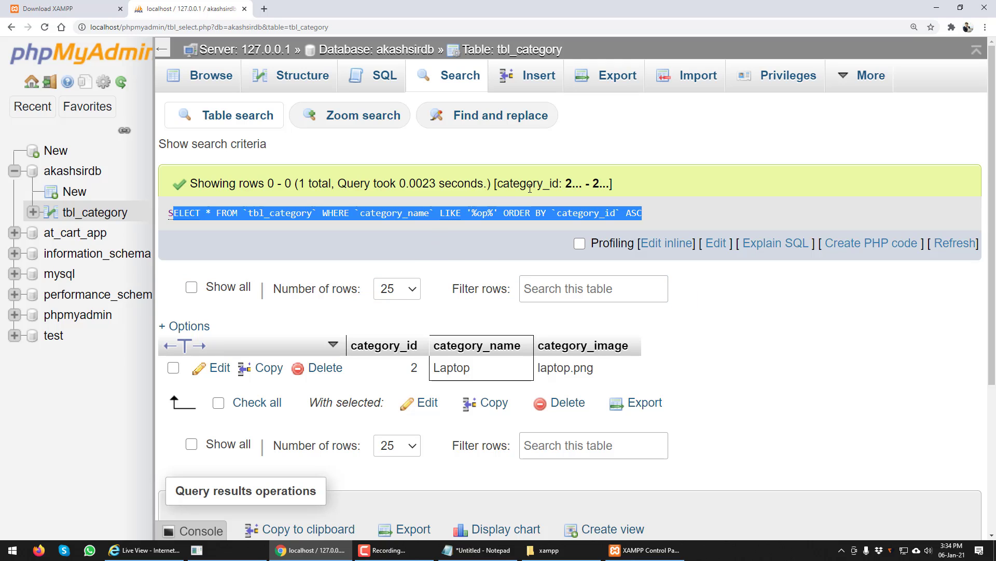
pyautogui.click(104, 214)
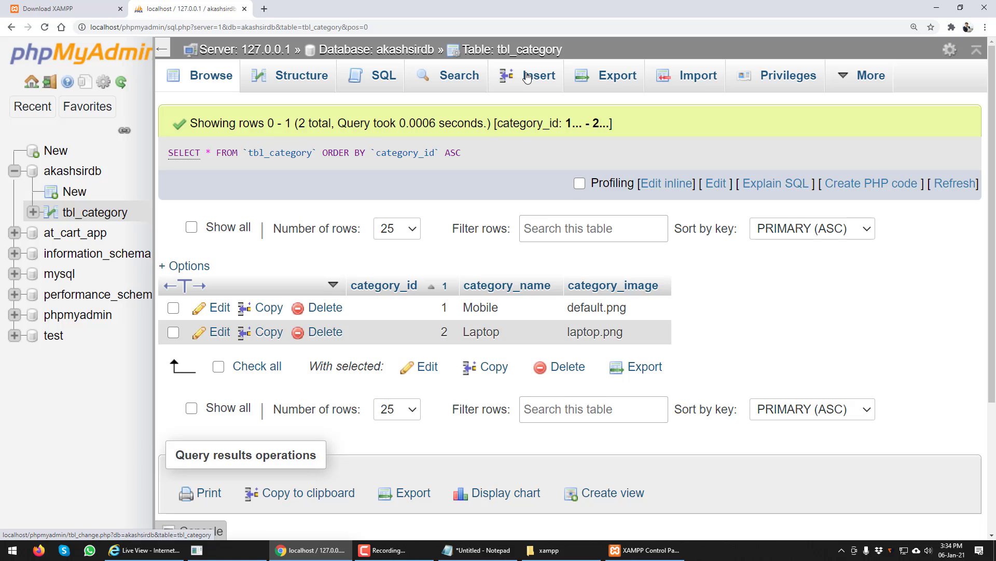
# Start a new table in akashsirdb and name it tbl_product.
pyautogui.click(77, 190)
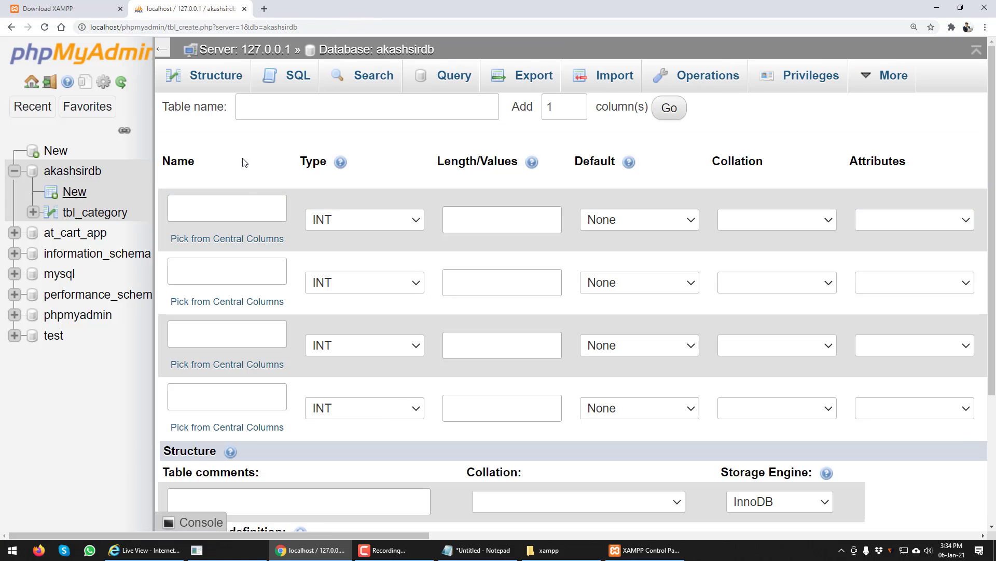
pyautogui.click(301, 110)
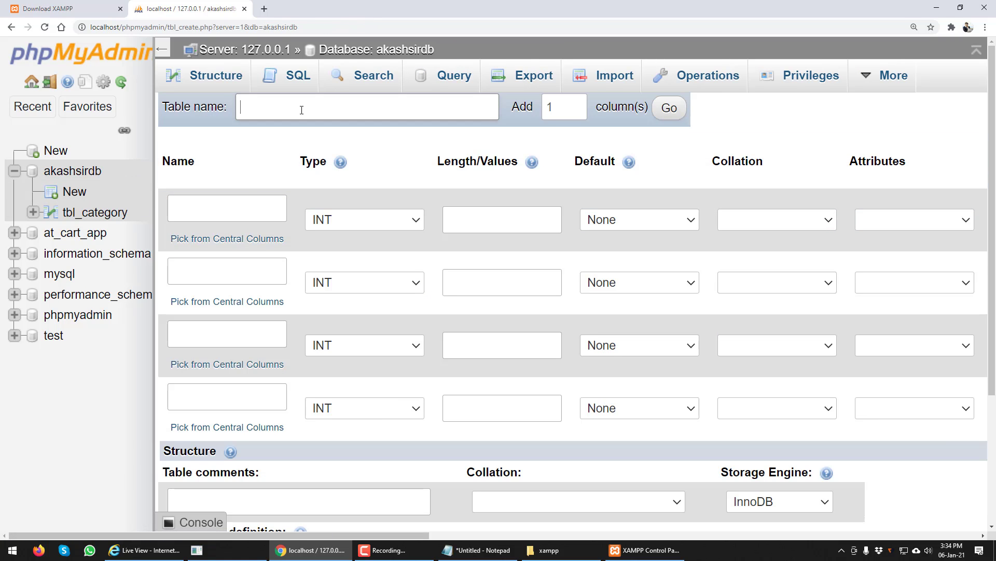
pyautogui.write('tbl_product')
# Name the four columns of the new table product_id, product_name, product_price and product_details.
pyautogui.click(224, 214)
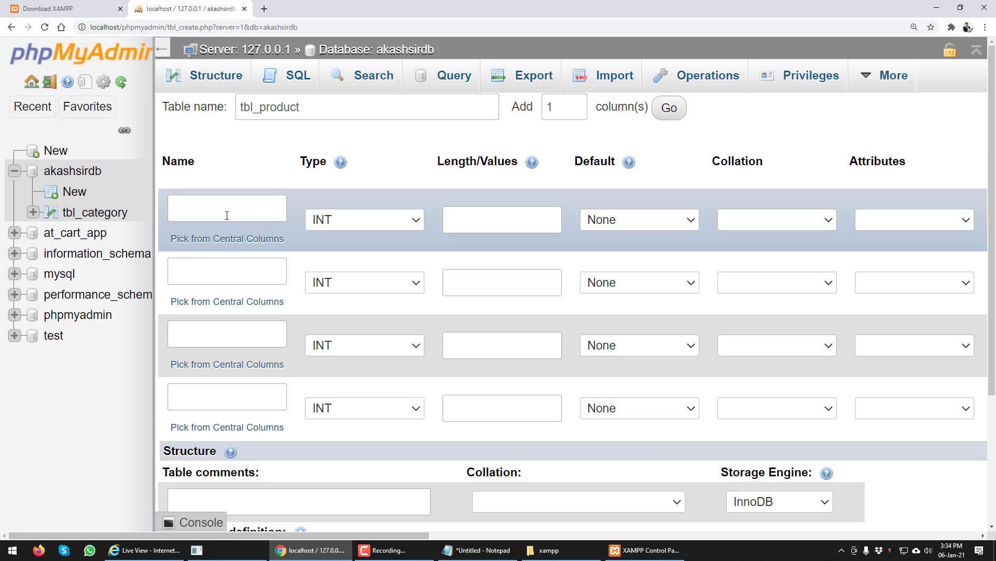
pyautogui.write('product_id')
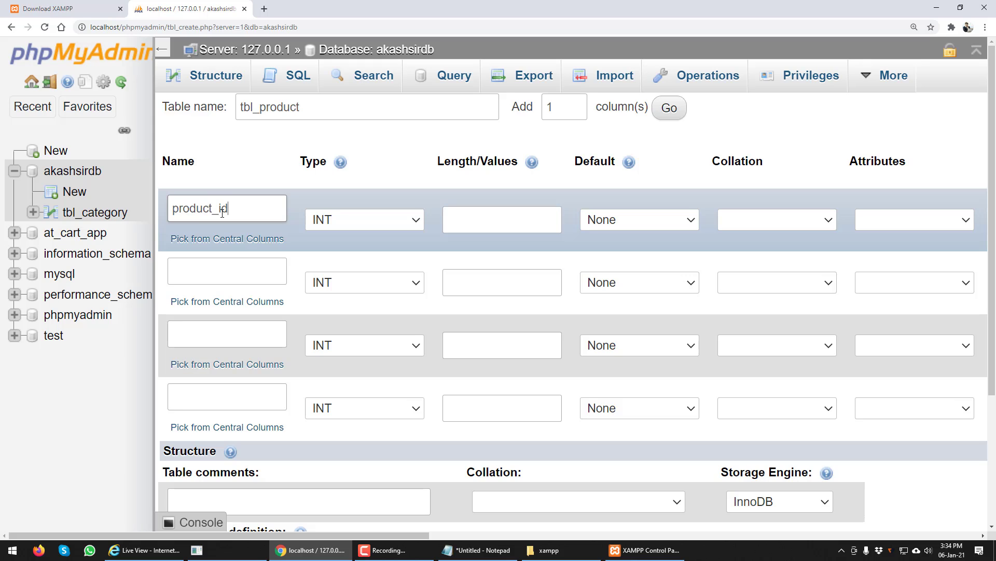
pyautogui.click(212, 280)
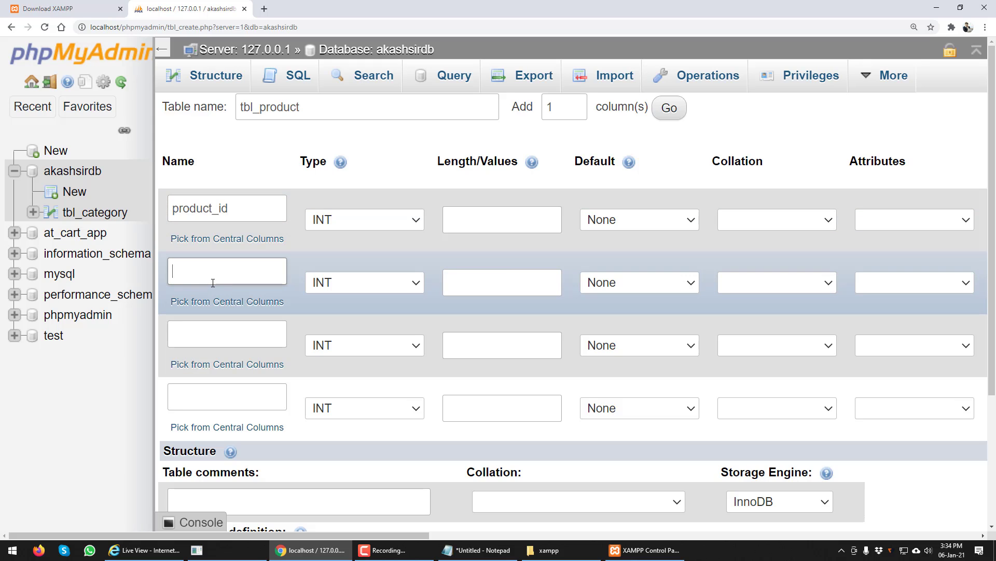
pyautogui.write('product_name')
pyautogui.click(214, 330)
pyautogui.write('product')
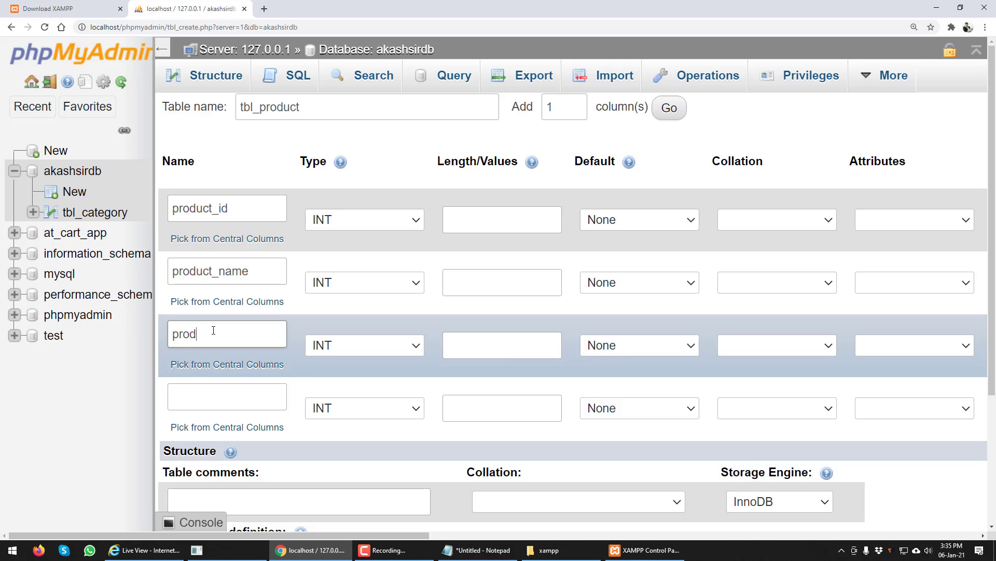
pyautogui.write('_price')
pyautogui.click(213, 400)
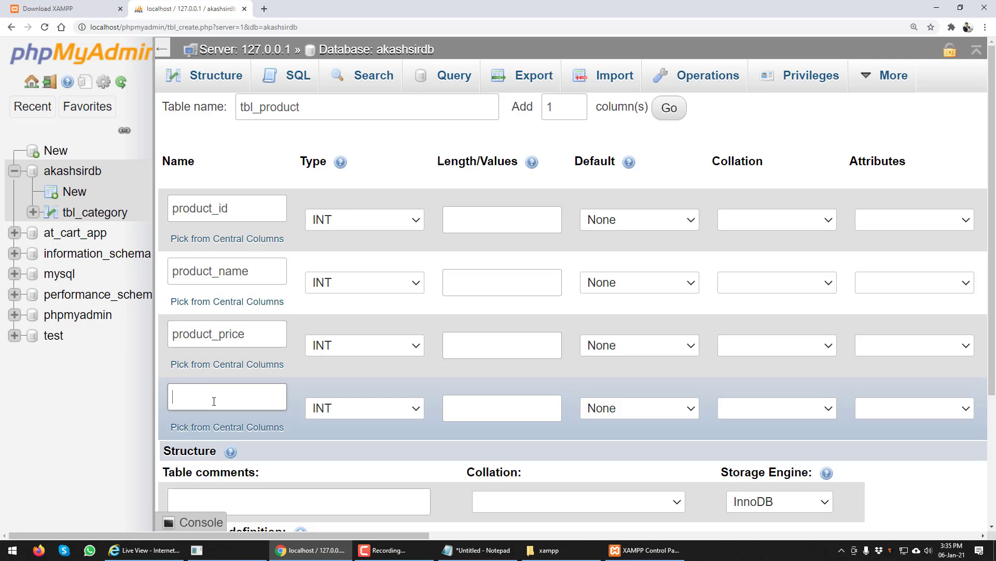
pyautogui.write('product_details')
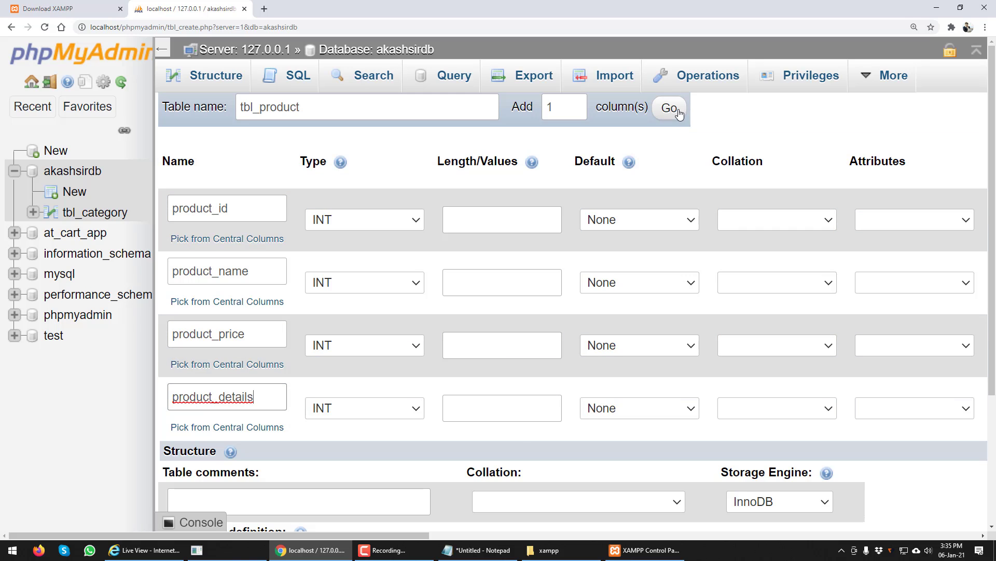
# Add a fifth column to tbl_product and name it category_id, matching the column in tbl_category.
pyautogui.click(676, 109)
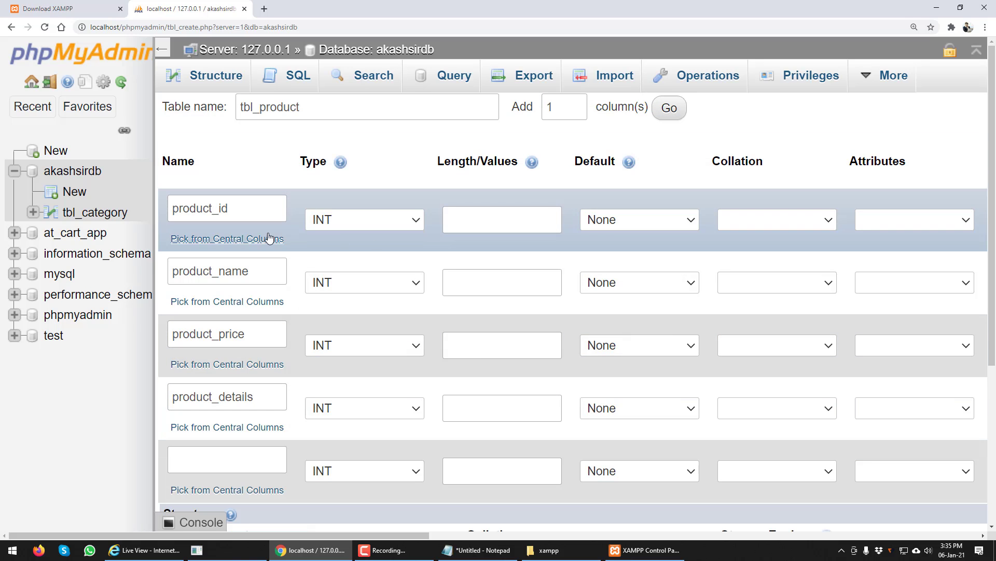
pyautogui.click(33, 213)
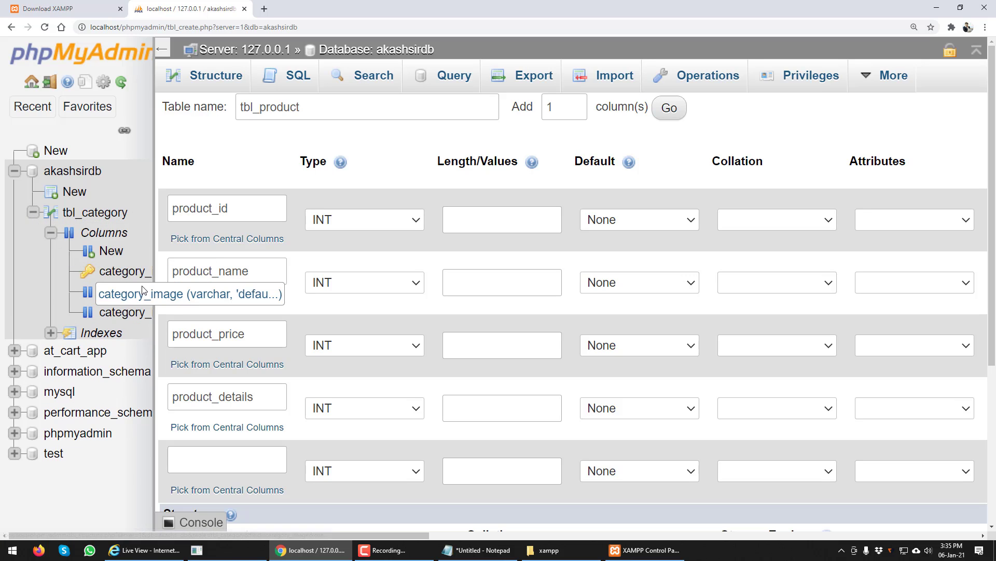
pyautogui.moveTo(154, 285); pyautogui.dragTo(198, 279)
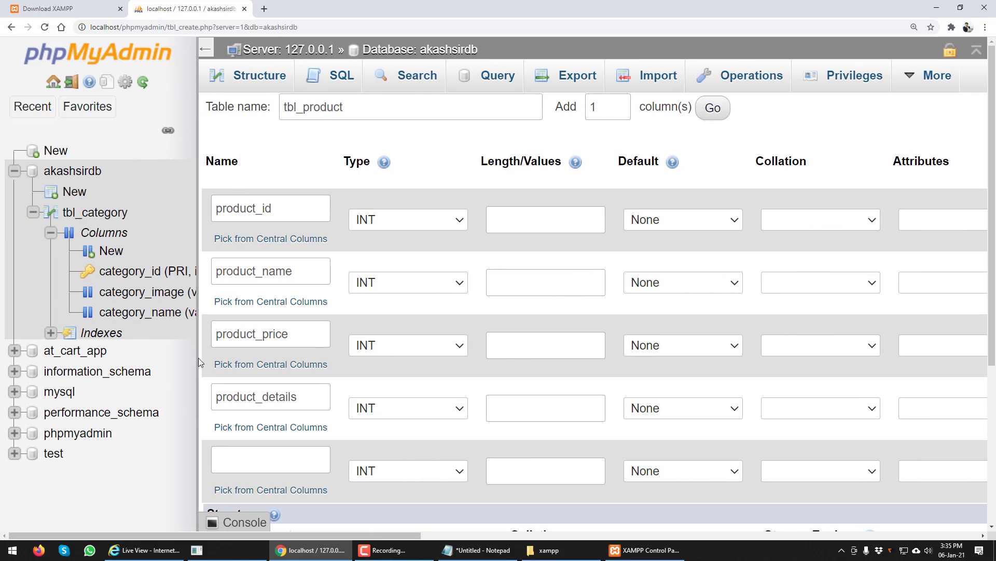
pyautogui.write('categ')
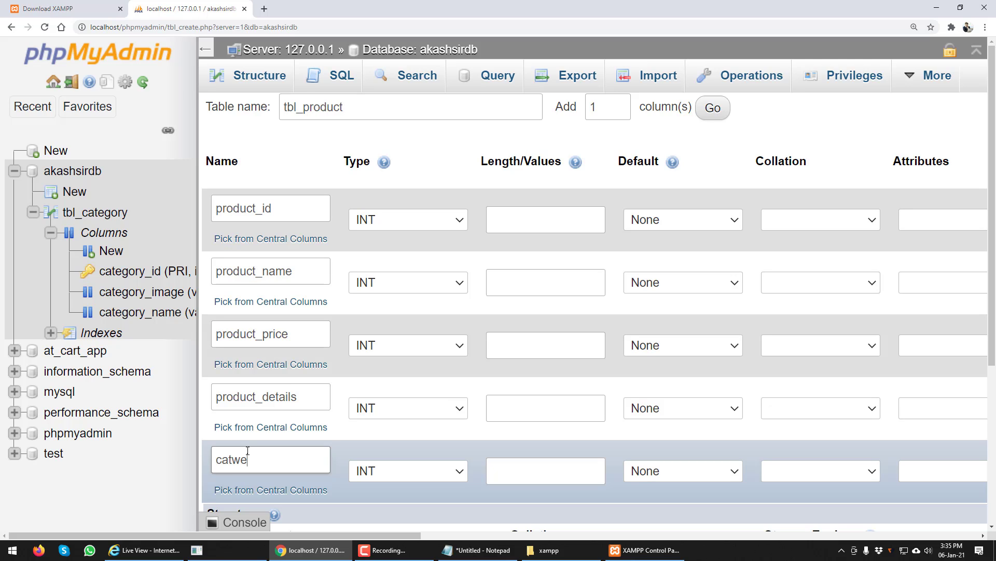
pyautogui.press('BackSpace')
pyautogui.press('BackSpace')
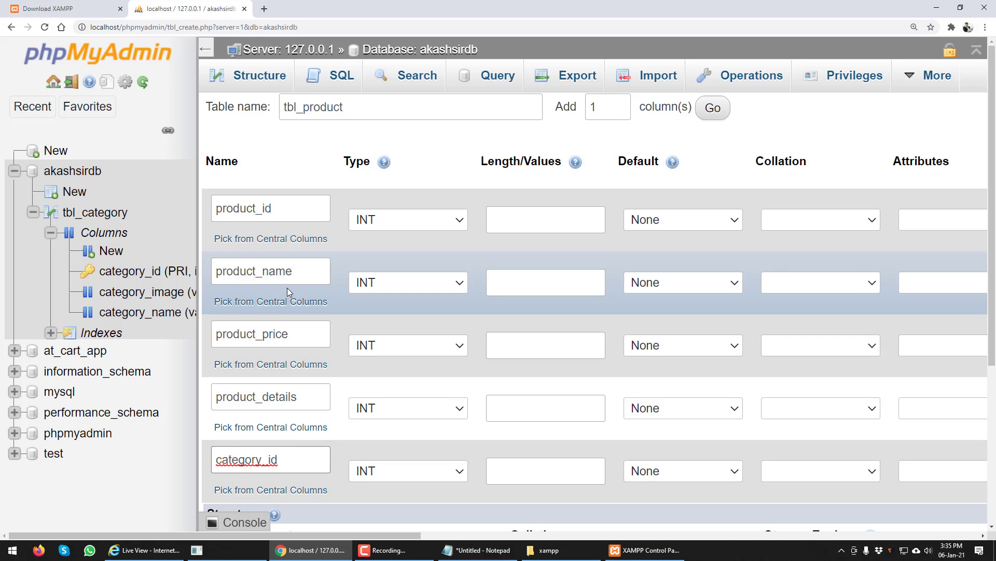
pyautogui.moveTo(197, 234); pyautogui.dragTo(133, 234)
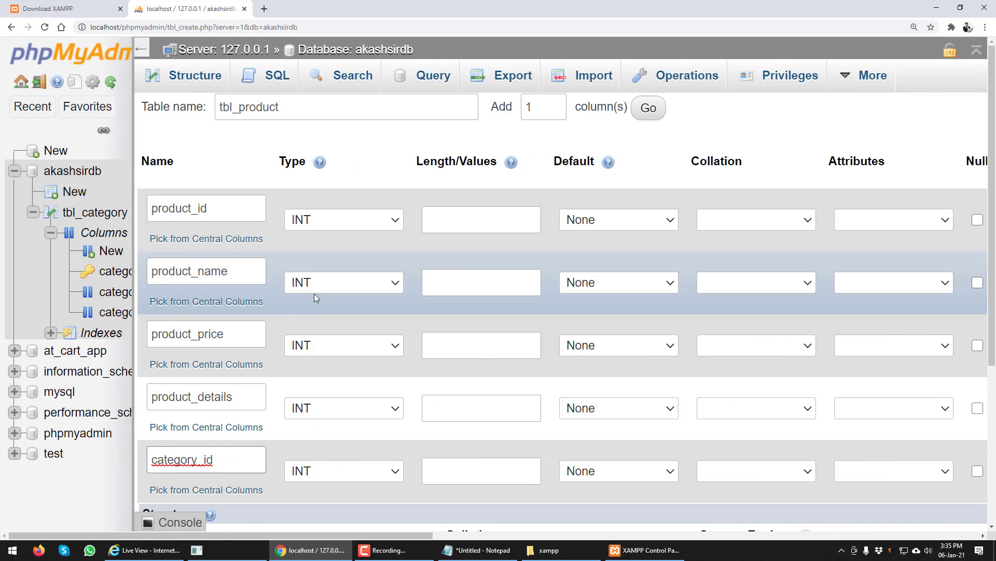
# Set product_name to VARCHAR with length 100 and product_details to TEXT, keeping product_price as INT.
pyautogui.click(321, 287)
pyautogui.press('v')
pyautogui.click(321, 287)
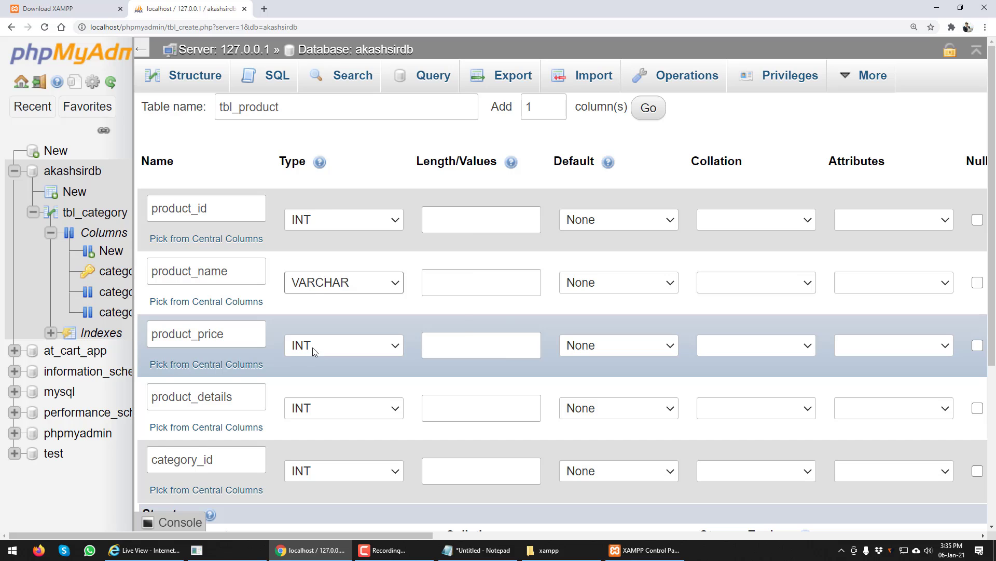
pyautogui.click(313, 347)
pyautogui.click(313, 347)
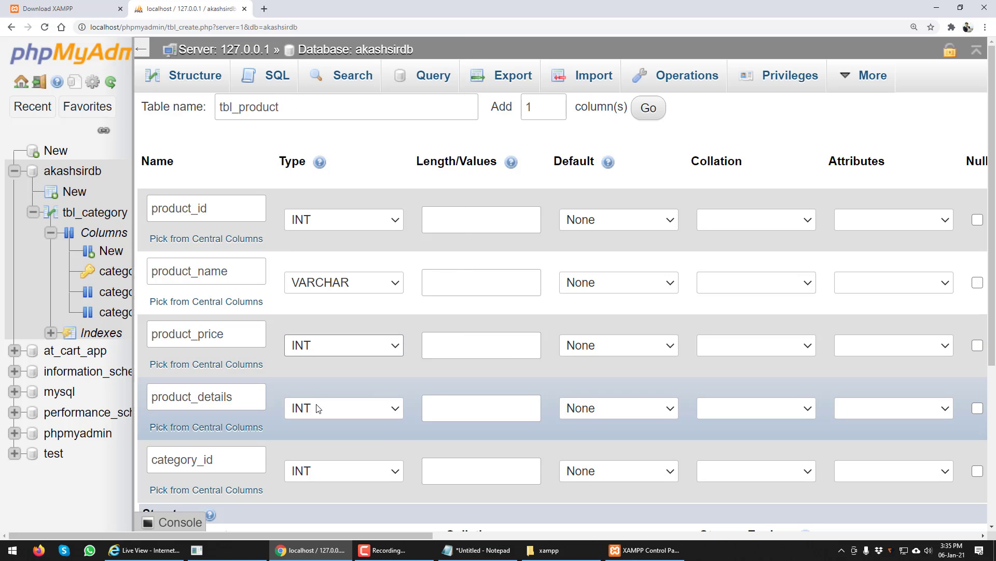
pyautogui.click(318, 409)
pyautogui.write('text')
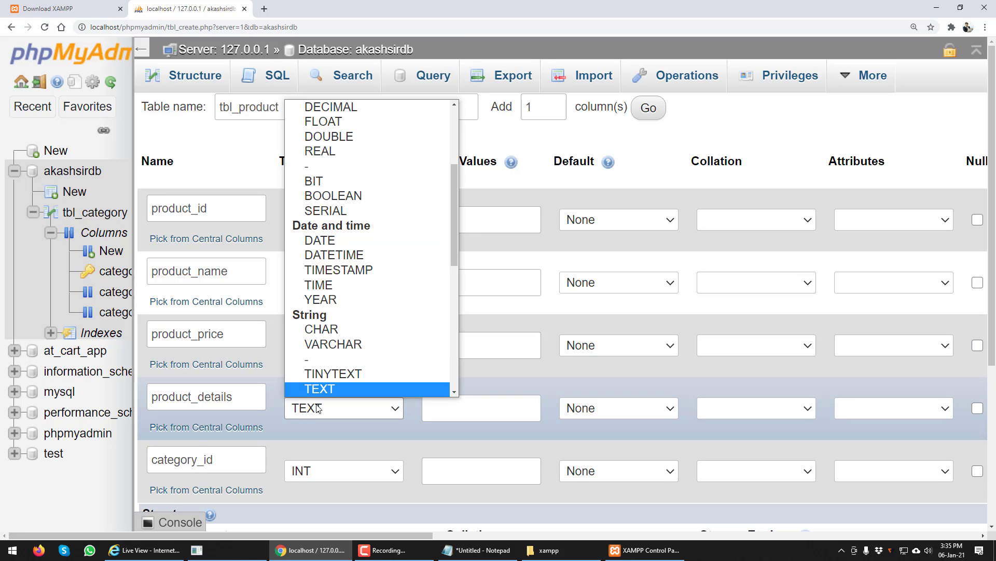
pyautogui.press('Return')
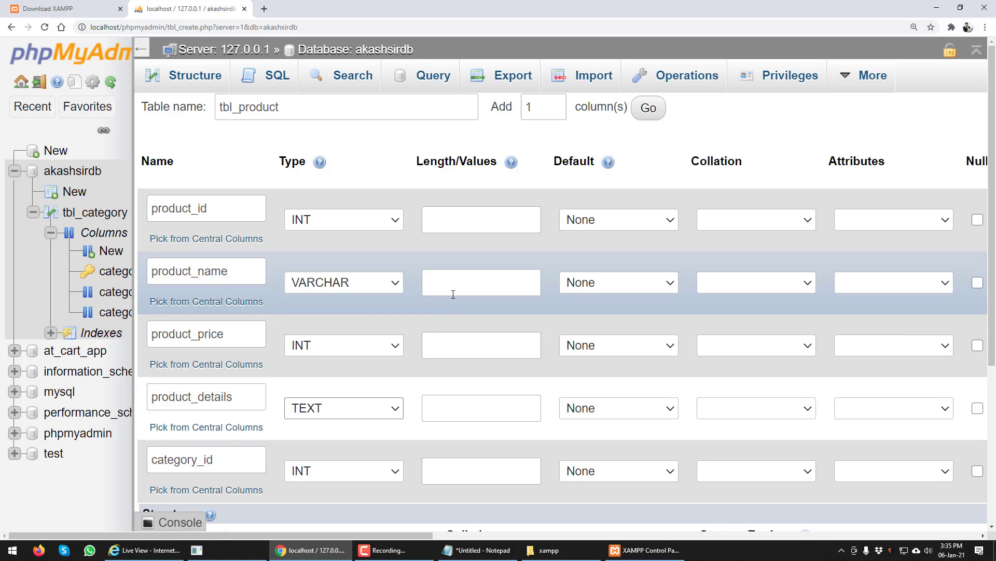
pyautogui.click(453, 294)
pyautogui.write('100')
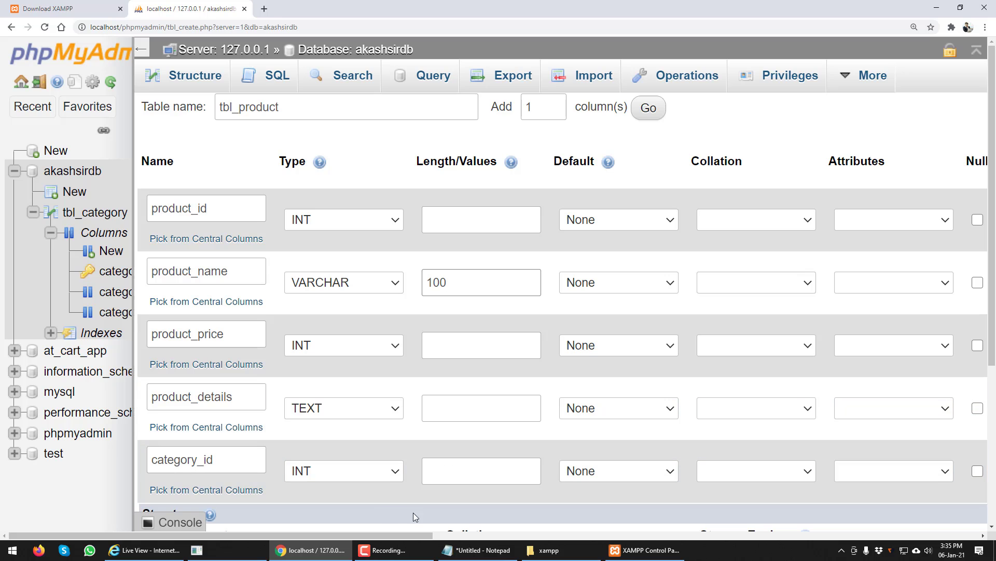
# Save the new tbl_product table and collapse the tbl_category entry in the database tree.
pyautogui.moveTo(418, 534)
pyautogui.mouseDown()
pyautogui.moveTo(441, 535)
pyautogui.moveTo(419, 534)
pyautogui.mouseUp()
pyautogui.scroll(-3, 584, 418)
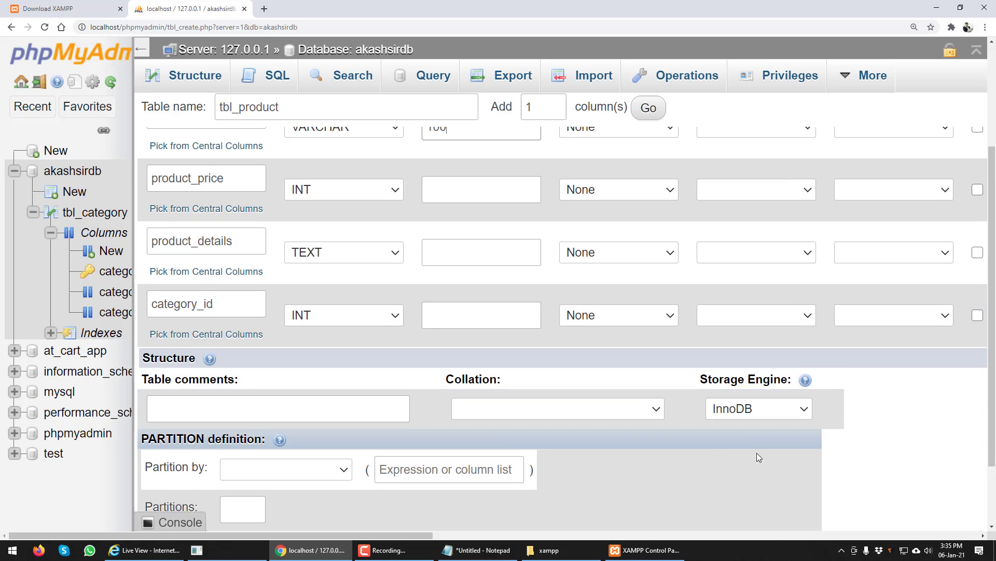
pyautogui.scroll(-2, 799, 451)
pyautogui.scroll(1, 931, 460)
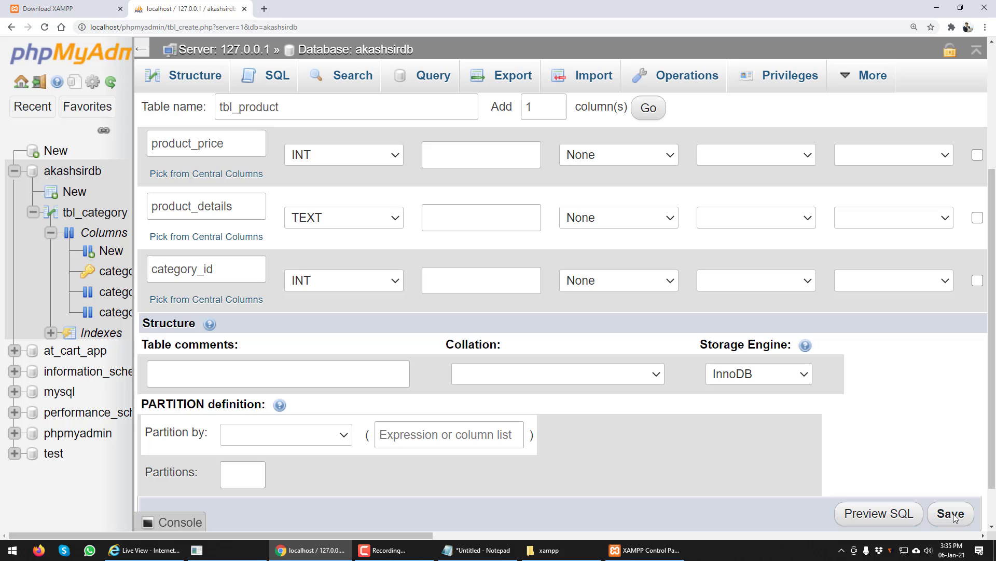
pyautogui.scroll(-1, 916, 481)
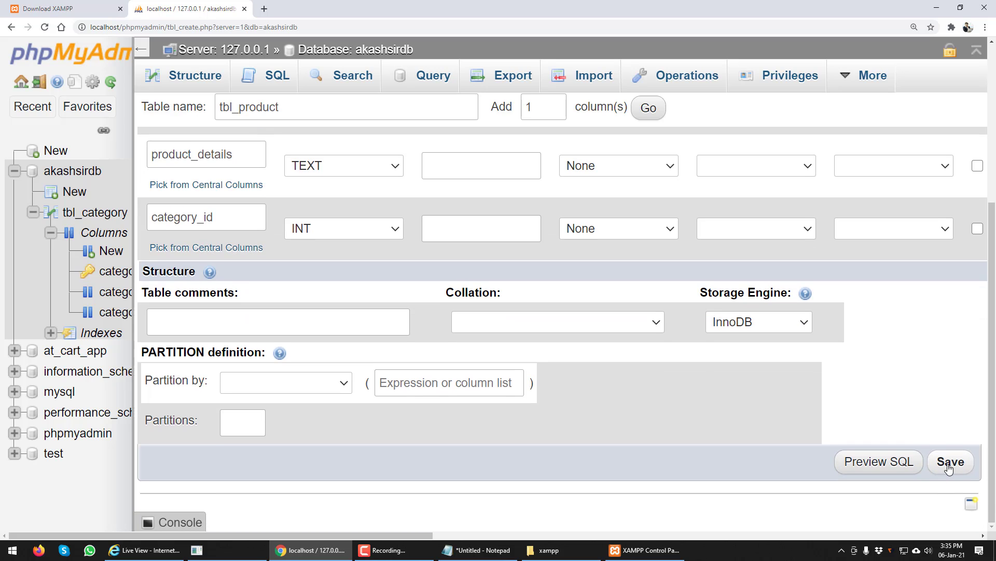
pyautogui.click(947, 465)
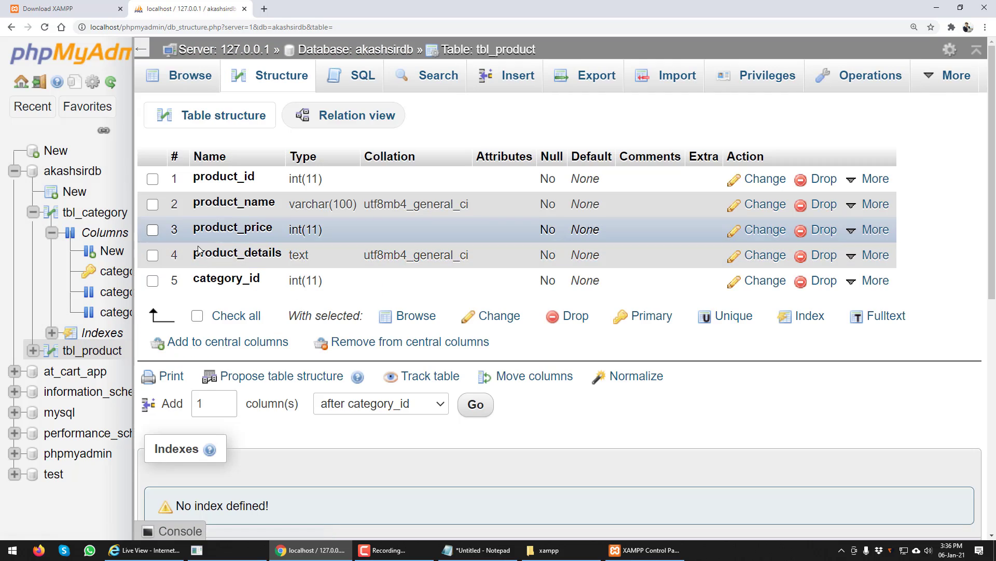
pyautogui.click(34, 212)
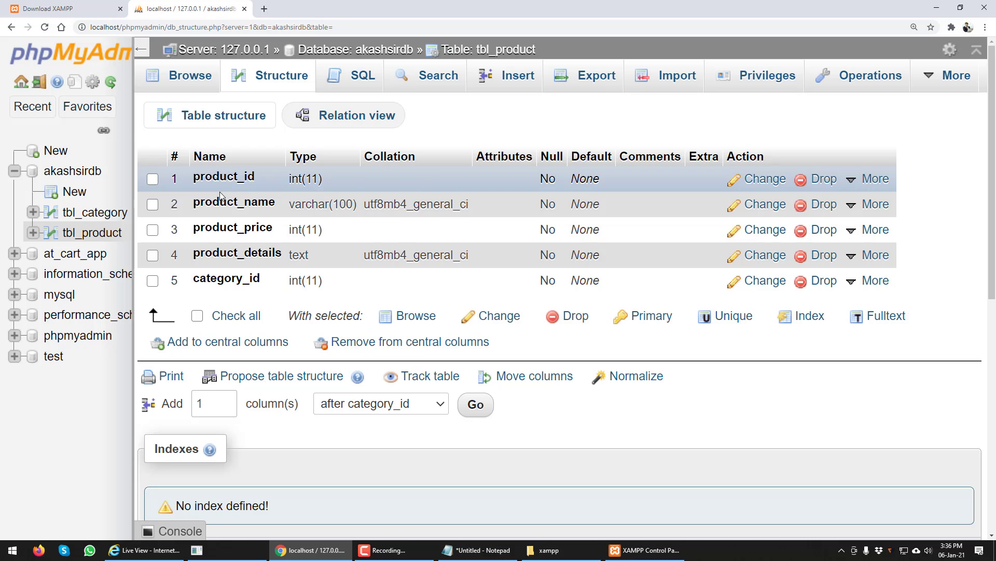
pyautogui.click(775, 180)
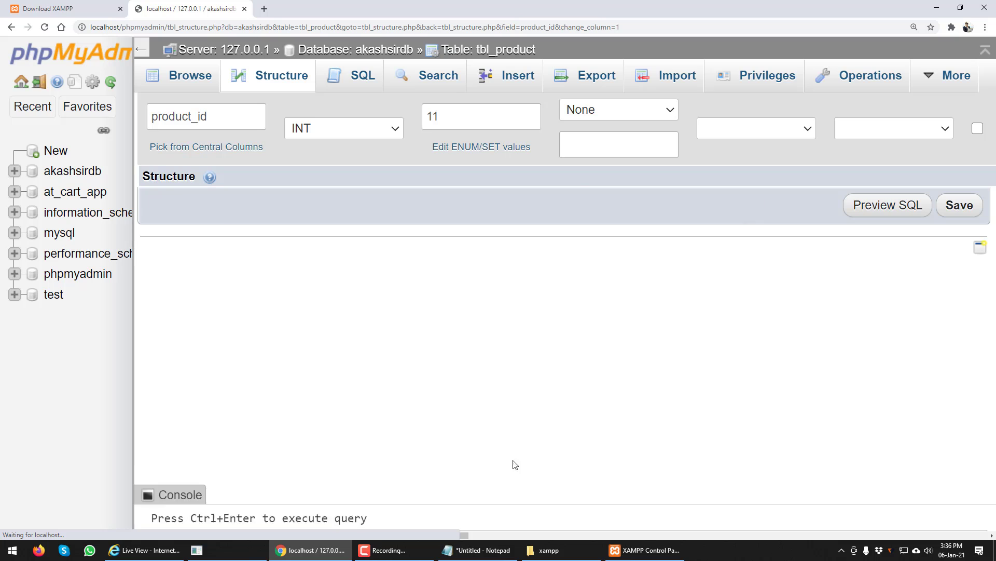
pyautogui.moveTo(459, 532); pyautogui.dragTo(620, 531)
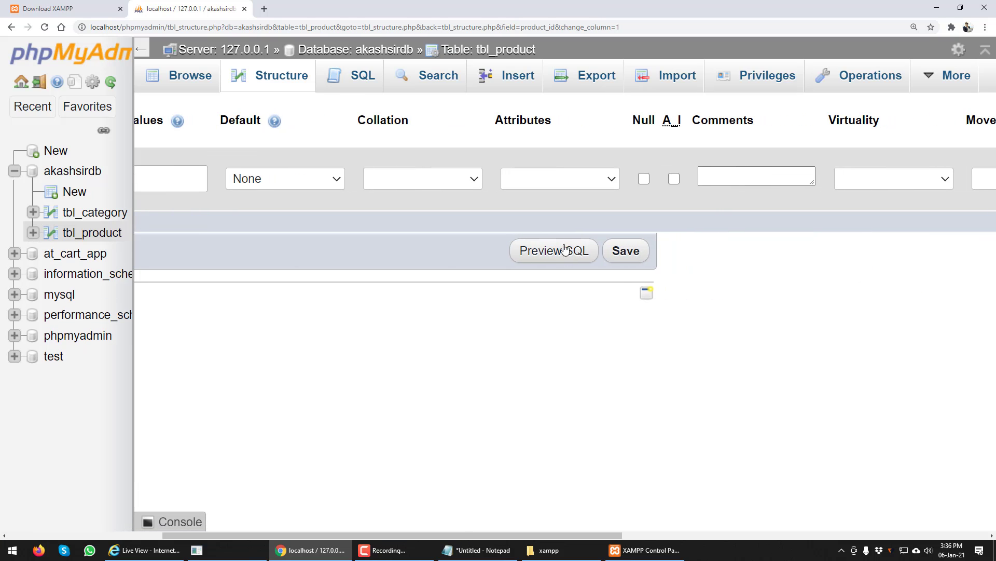
pyautogui.click(598, 186)
pyautogui.click(469, 182)
pyautogui.click(416, 182)
pyautogui.click(335, 183)
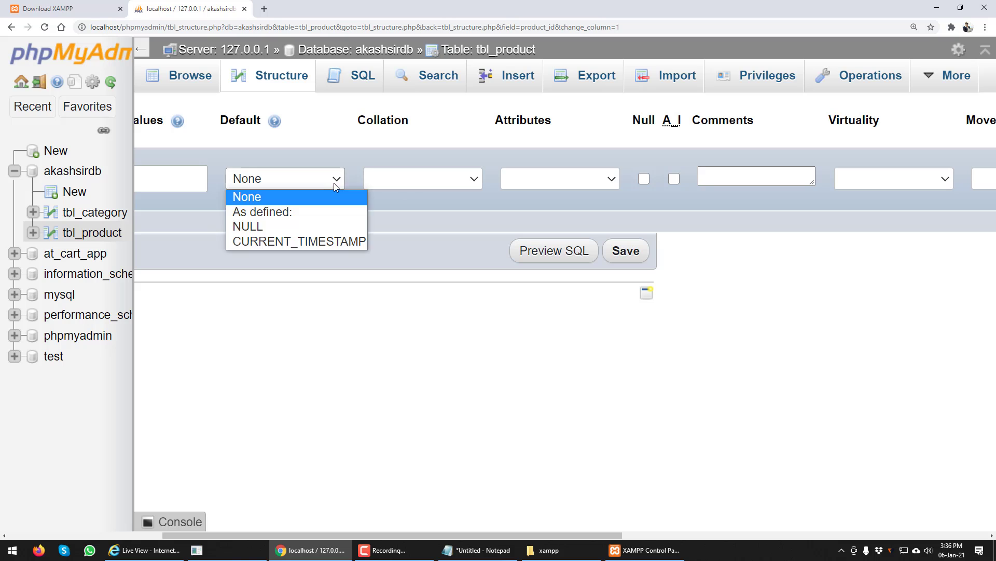
pyautogui.click(334, 183)
pyautogui.moveTo(518, 531)
pyautogui.mouseDown()
pyautogui.moveTo(435, 525)
pyautogui.moveTo(719, 525)
pyautogui.moveTo(519, 526)
pyautogui.mouseUp()
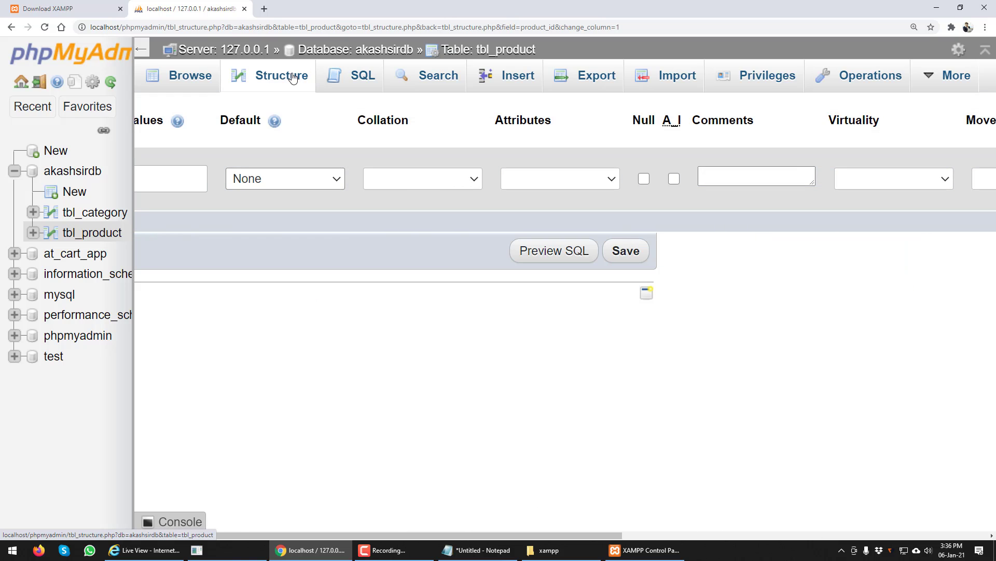
pyautogui.click(293, 77)
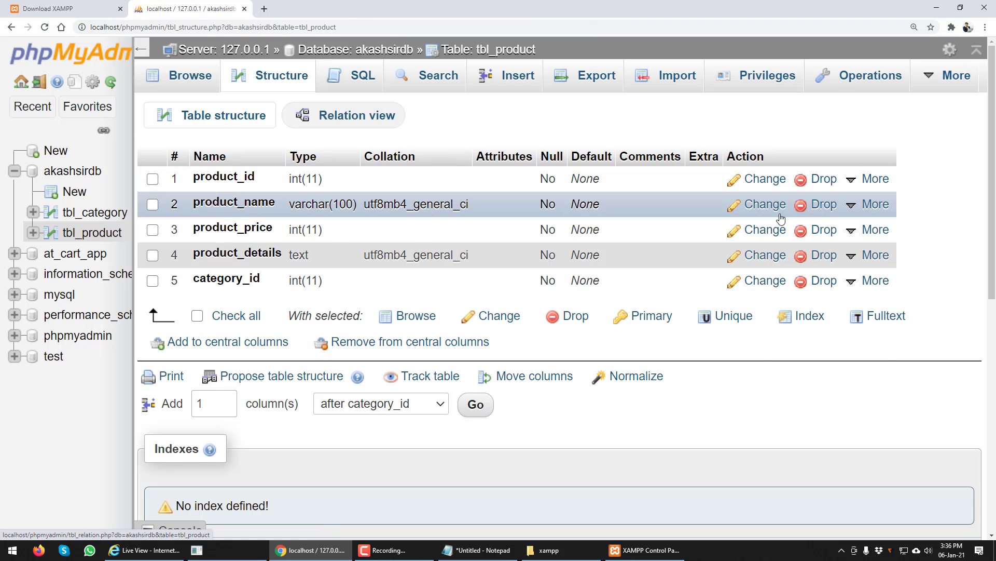
# Make product_id the primary key of tbl_product and check the table's index list.
pyautogui.moveTo(876, 181)
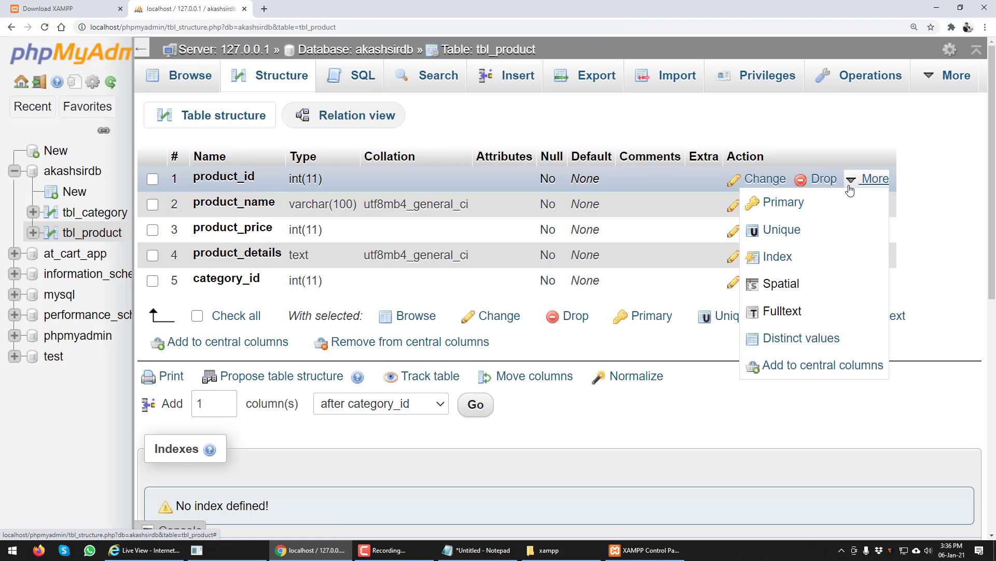
pyautogui.click(793, 204)
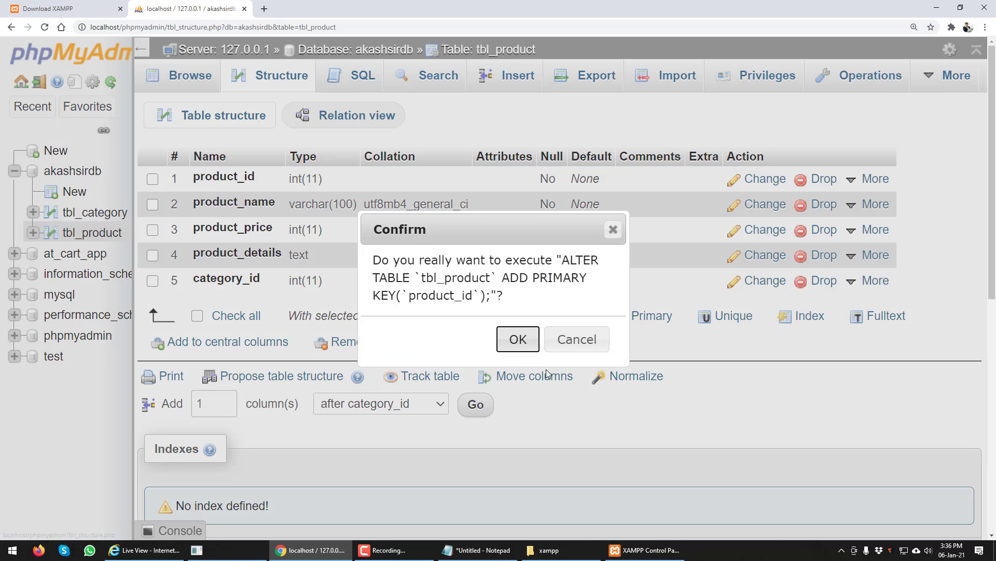
pyautogui.click(517, 339)
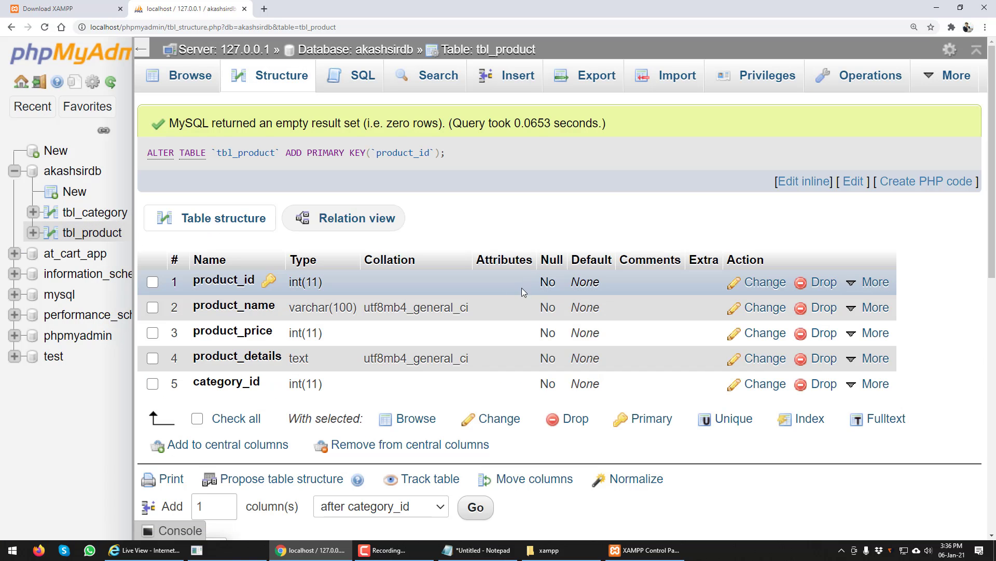
pyautogui.scroll(-4, 347, 388)
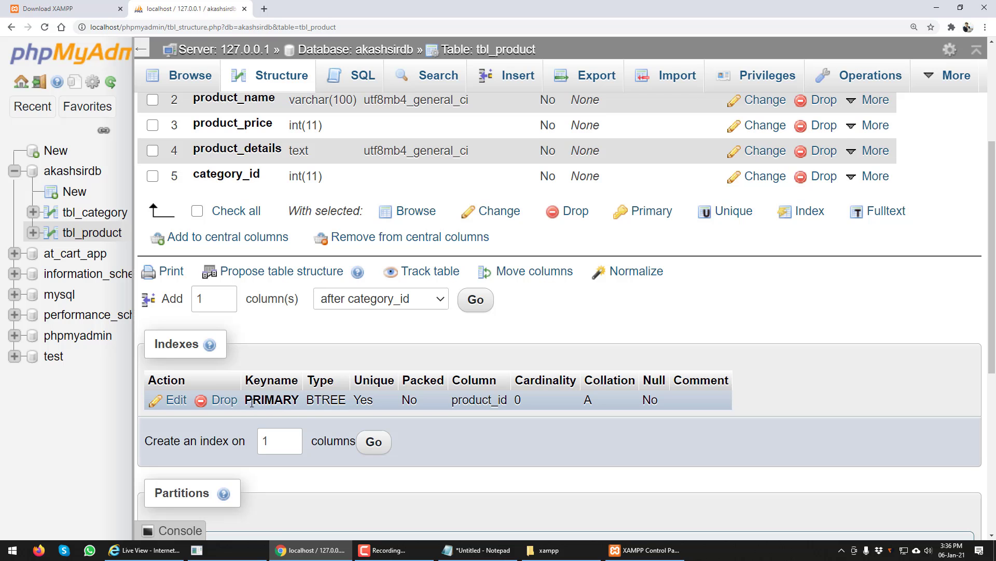
pyautogui.scroll(2, 472, 296)
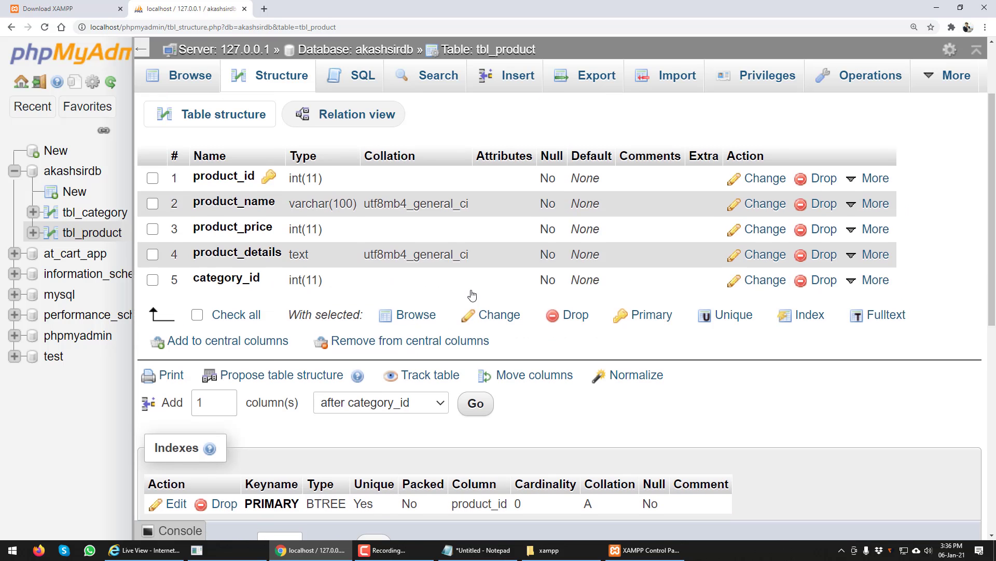
# Enable auto-increment on the product_id column of tbl_product and save the change.
pyautogui.click(766, 179)
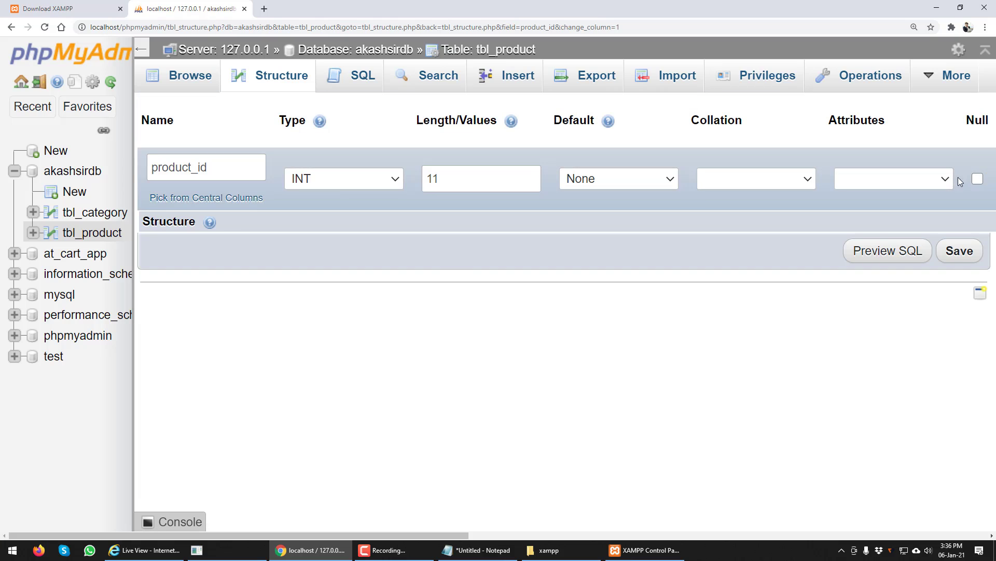
pyautogui.moveTo(366, 534); pyautogui.dragTo(496, 525)
pyautogui.click(725, 180)
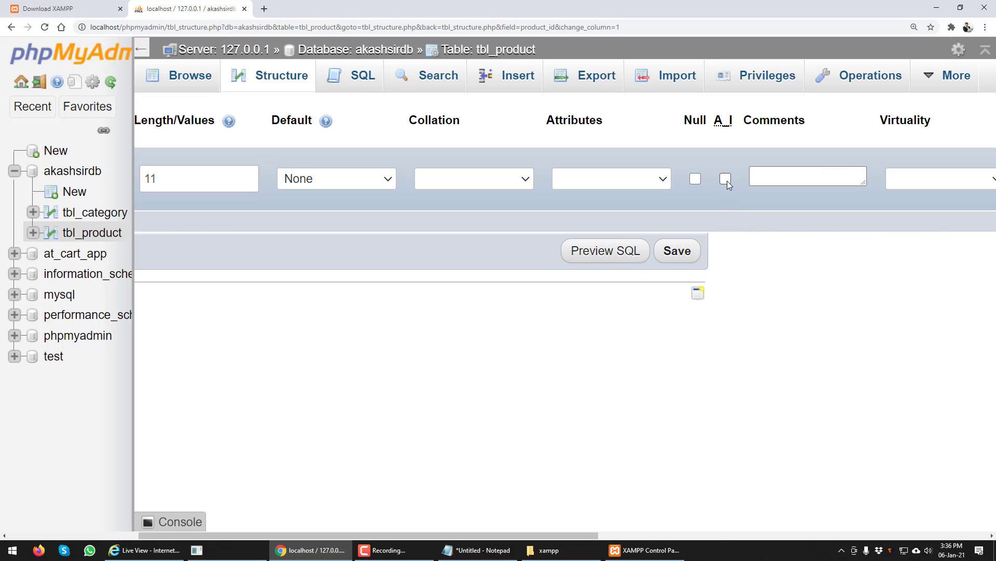
pyautogui.click(679, 253)
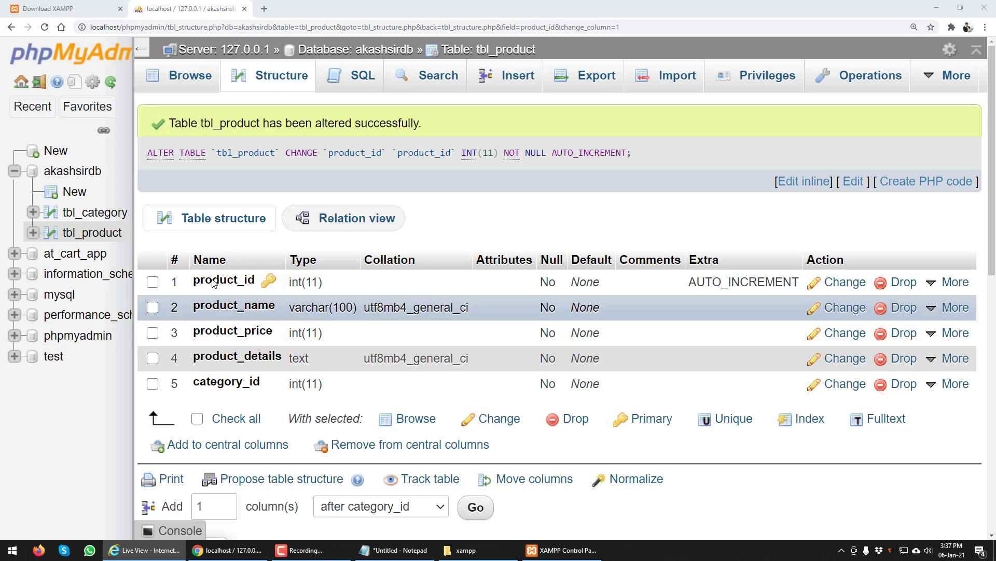
# Examine the insert form of tbl_product, from product_name and product_price to product_details and category_id.
pyautogui.click(495, 85)
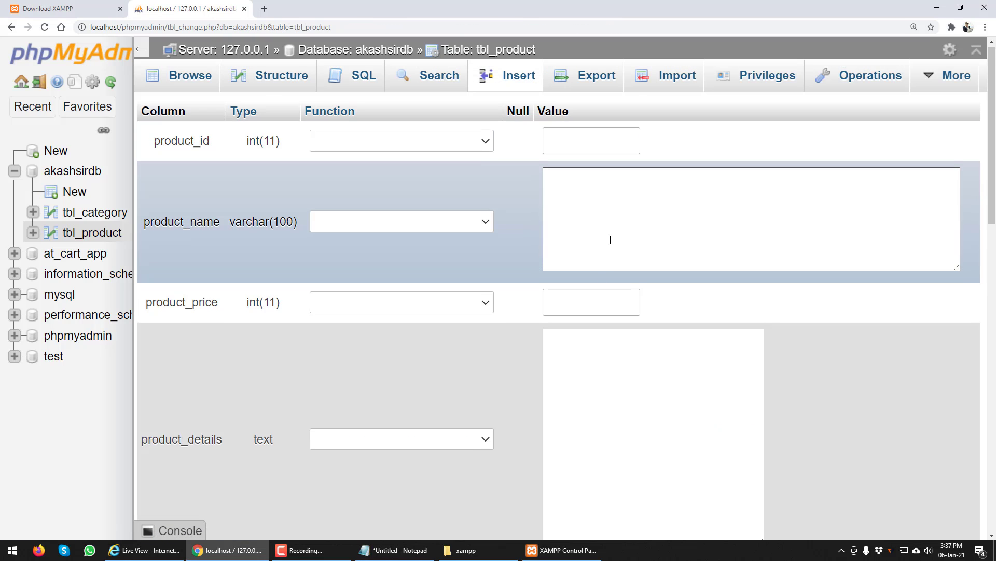
pyautogui.scroll(-1, 603, 177)
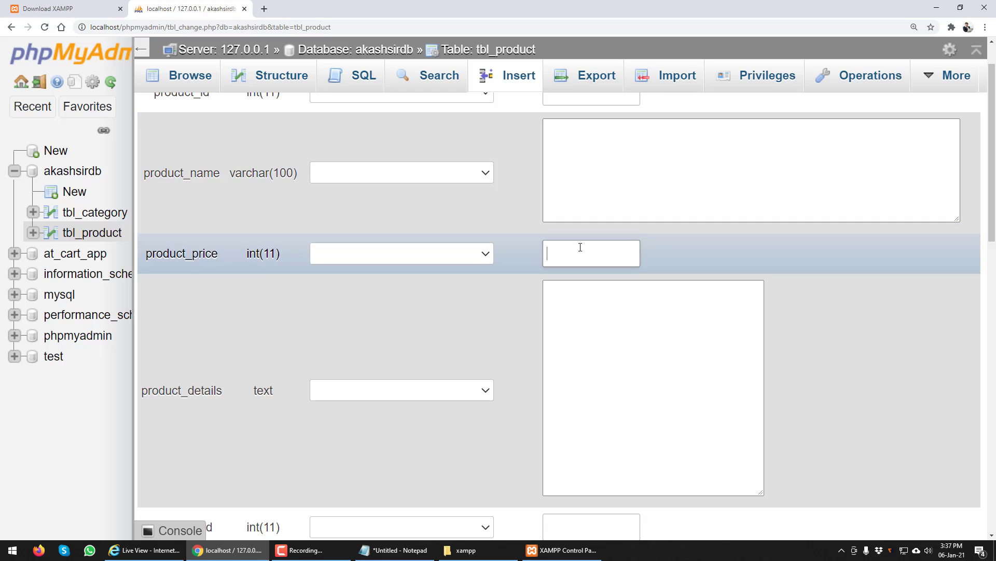
pyautogui.scroll(-2, 579, 247)
pyautogui.click(584, 252)
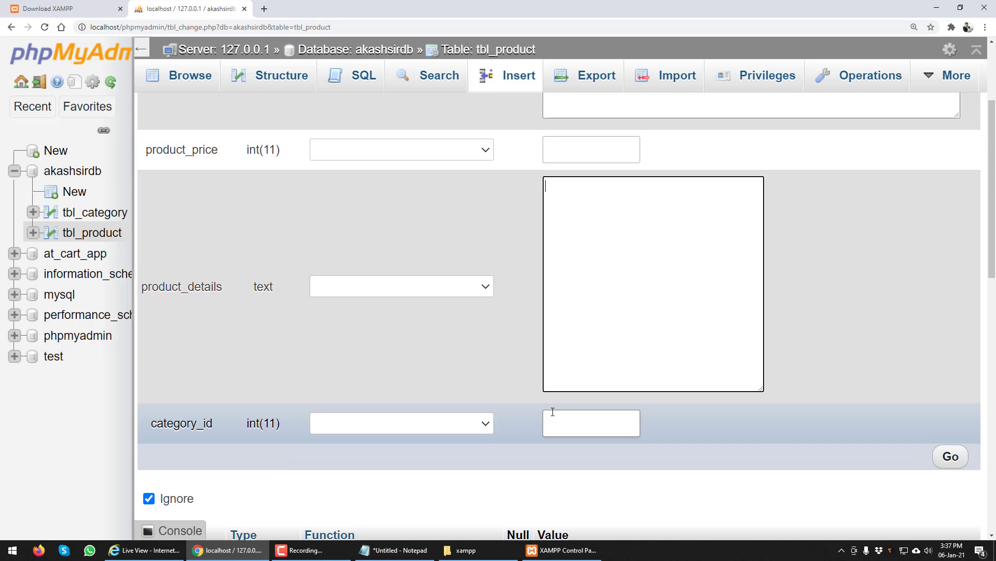
pyautogui.click(582, 423)
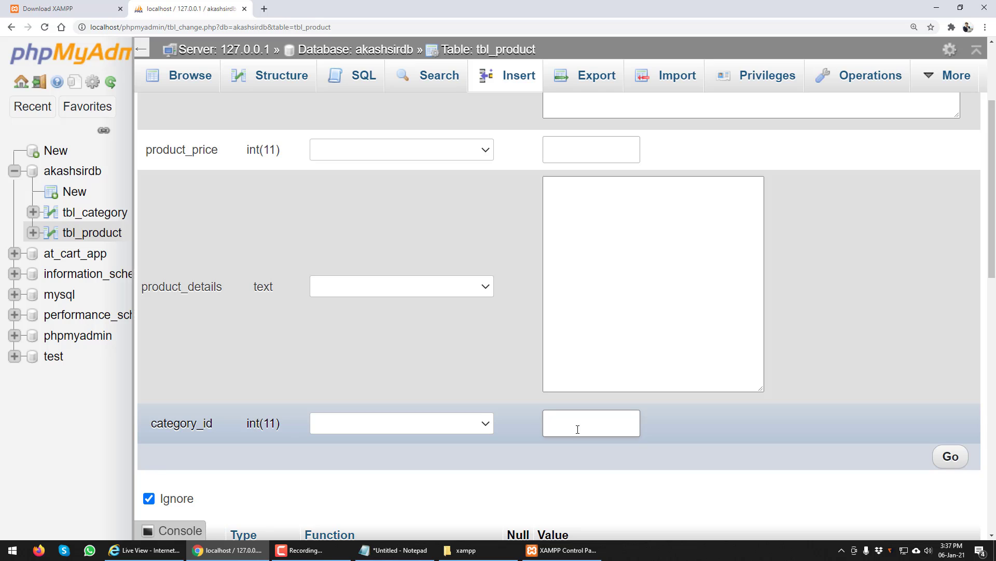
pyautogui.scroll(-3, 578, 429)
pyautogui.scroll(6, 578, 432)
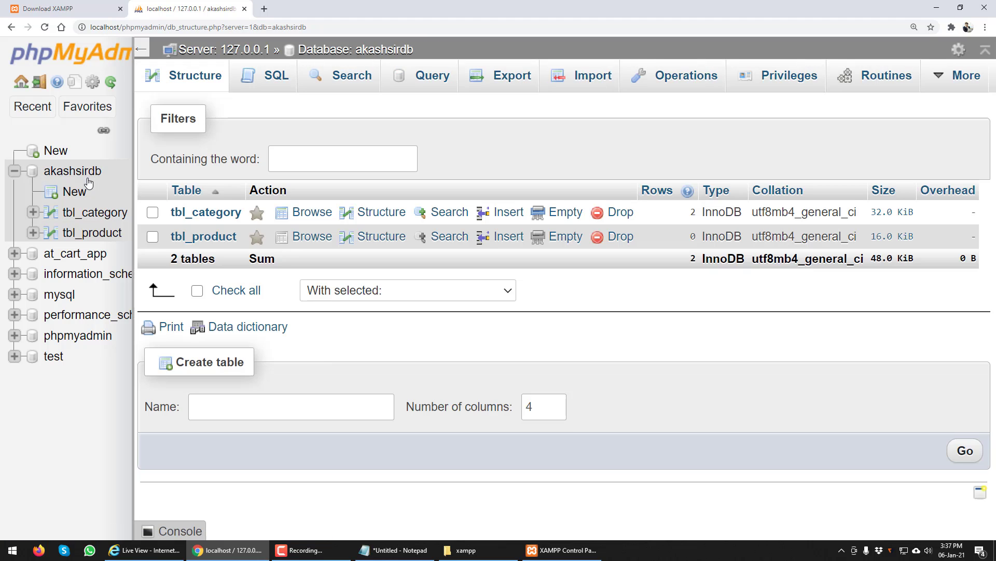
# Open the Designer for the akashsirdb database and arrange tbl_category directly above tbl_product with a clear gap between them.
pyautogui.click(79, 177)
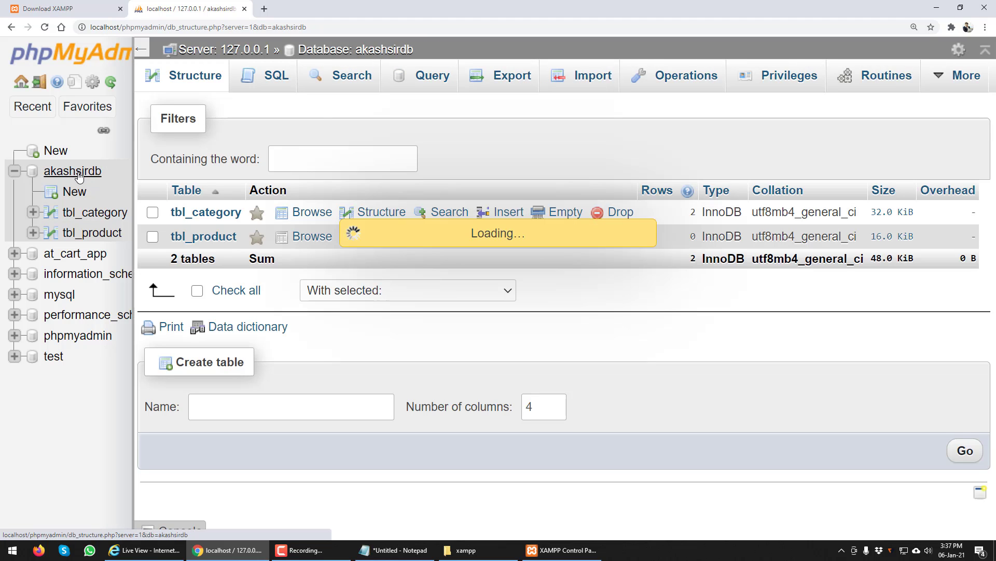
pyautogui.moveTo(957, 76)
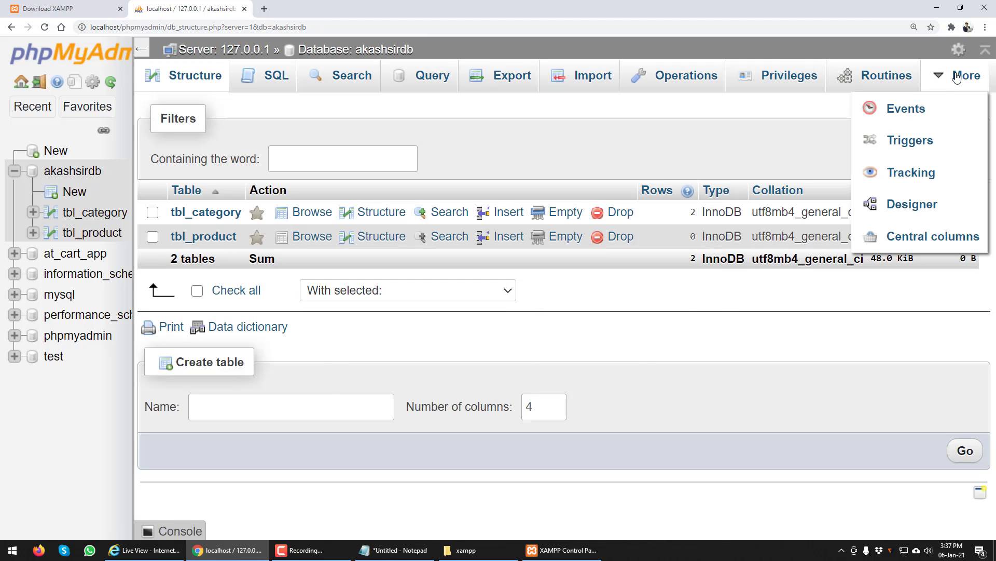
pyautogui.click(895, 206)
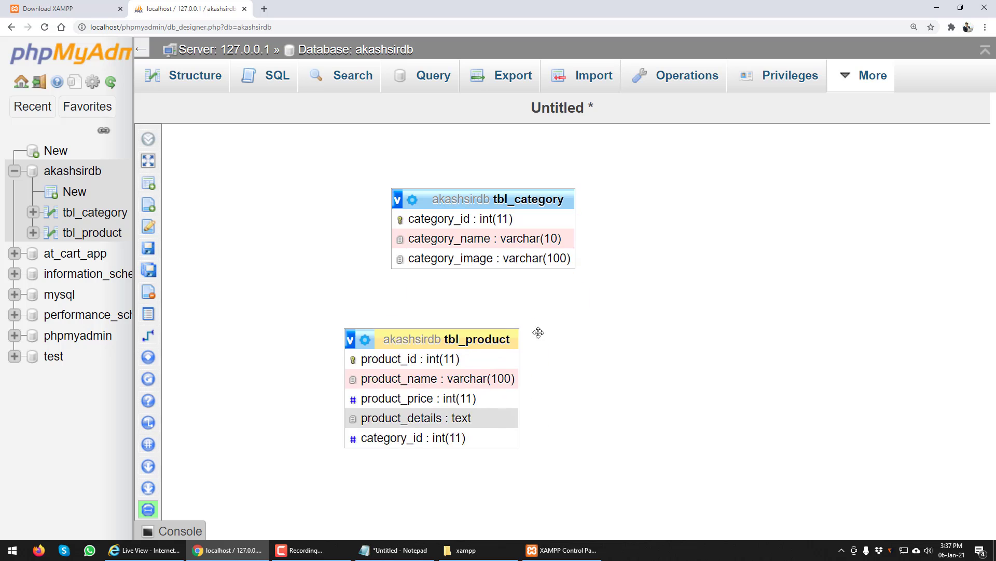
pyautogui.moveTo(447, 215); pyautogui.dragTo(492, 296)
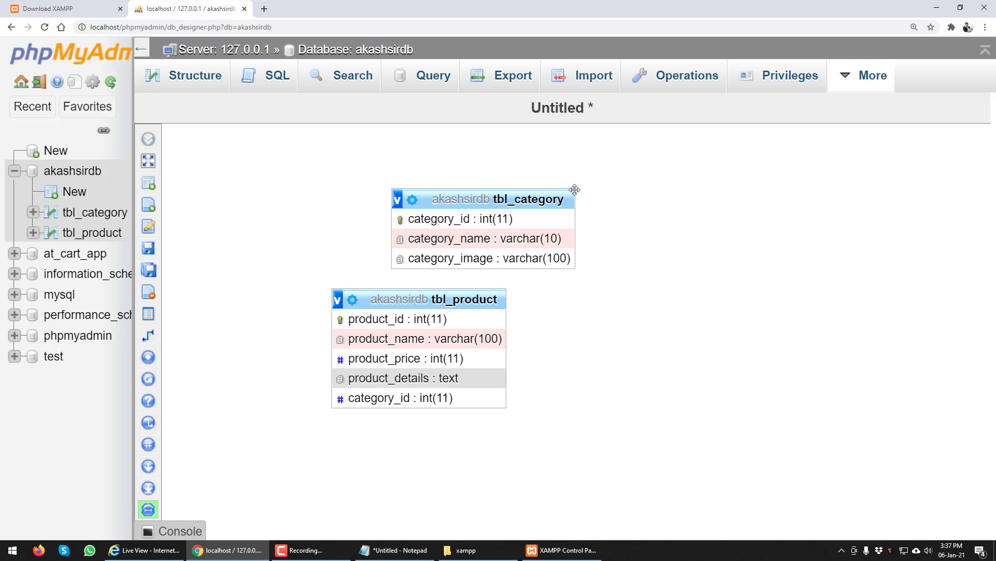
pyautogui.moveTo(575, 189); pyautogui.dragTo(505, 166)
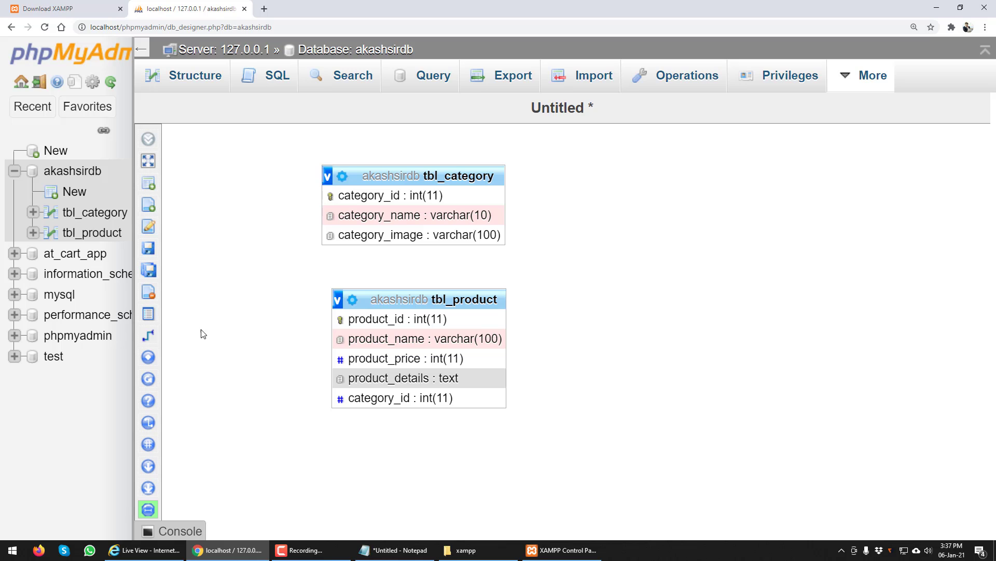
pyautogui.moveTo(161, 340)
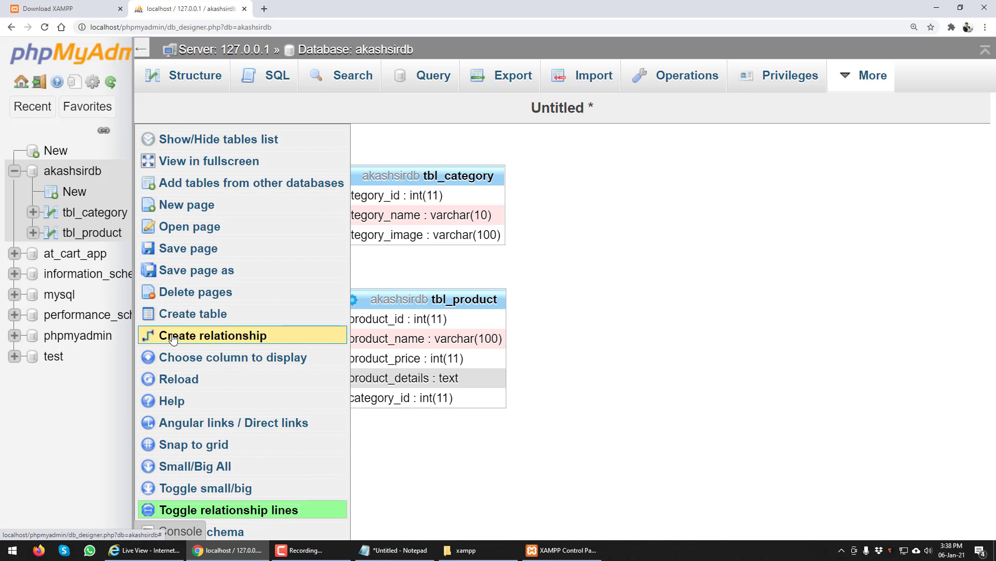
pyautogui.click(173, 338)
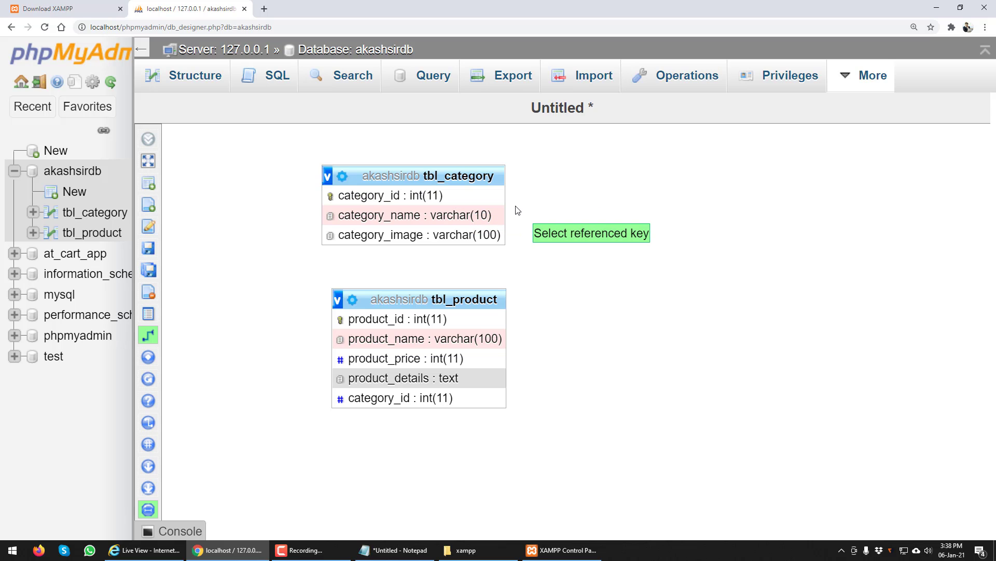
pyautogui.click(440, 197)
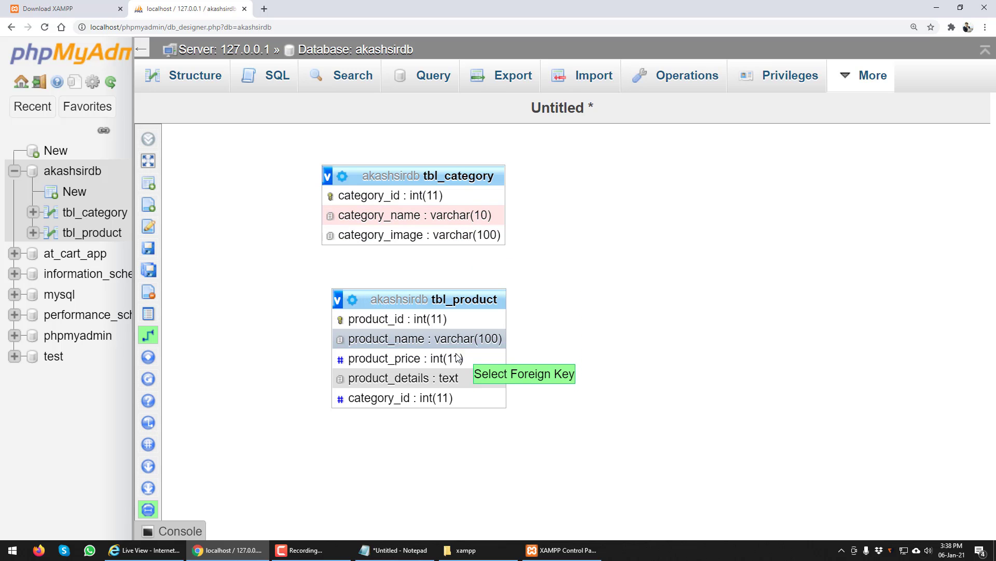
pyautogui.click(448, 398)
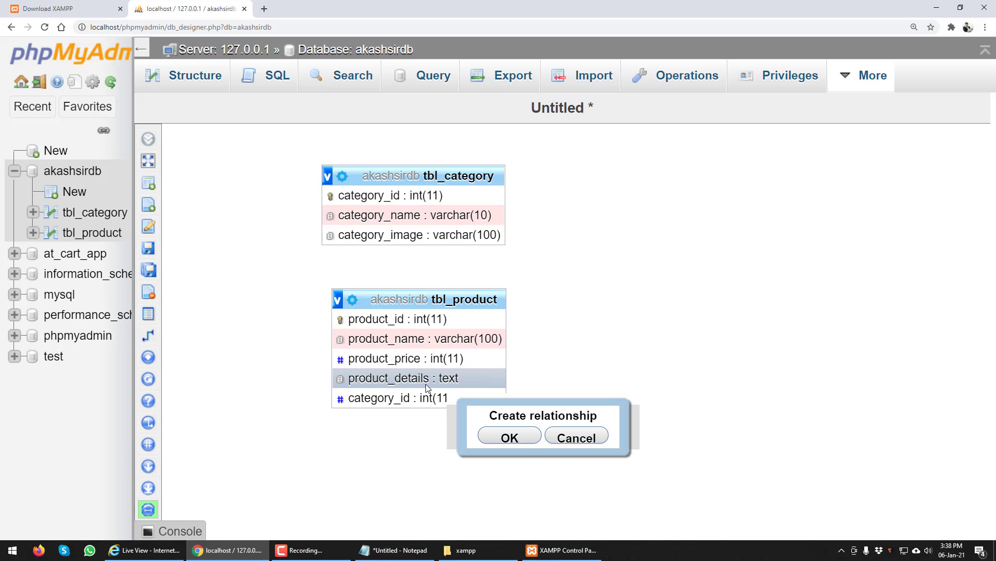
pyautogui.click(576, 439)
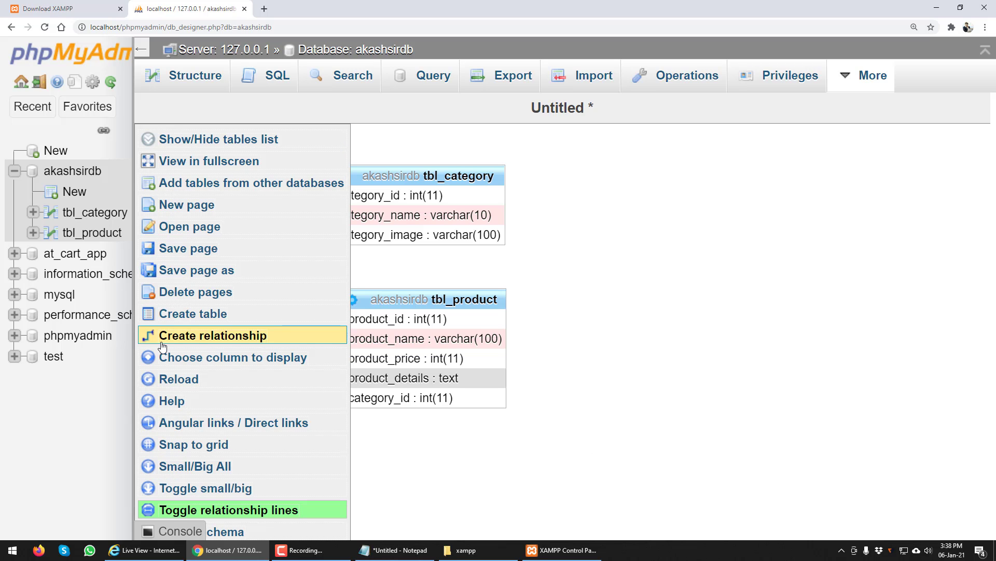
# Try to create a relationship from category_id in tbl_category to category_id in tbl_product.
pyautogui.click(164, 340)
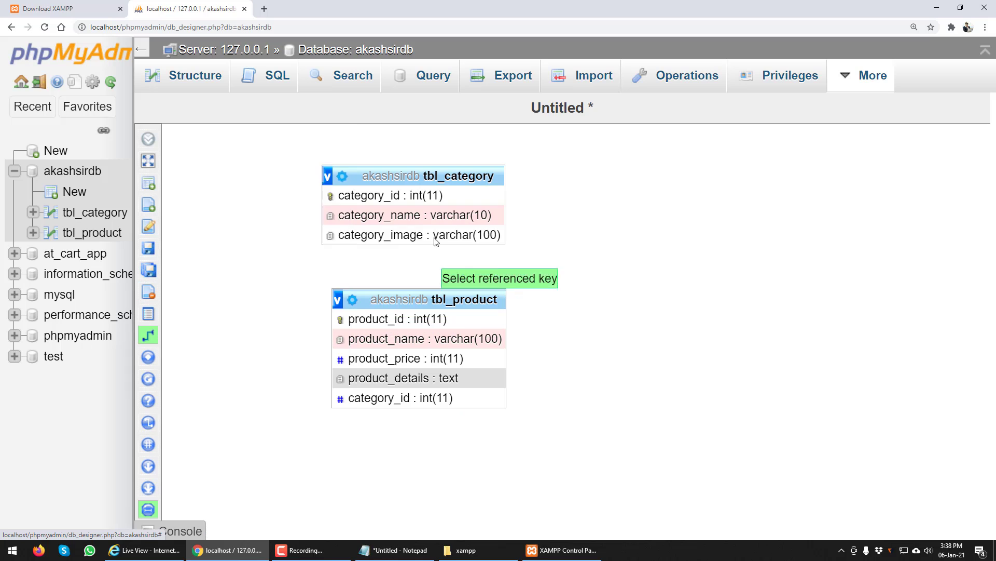
pyautogui.click(427, 197)
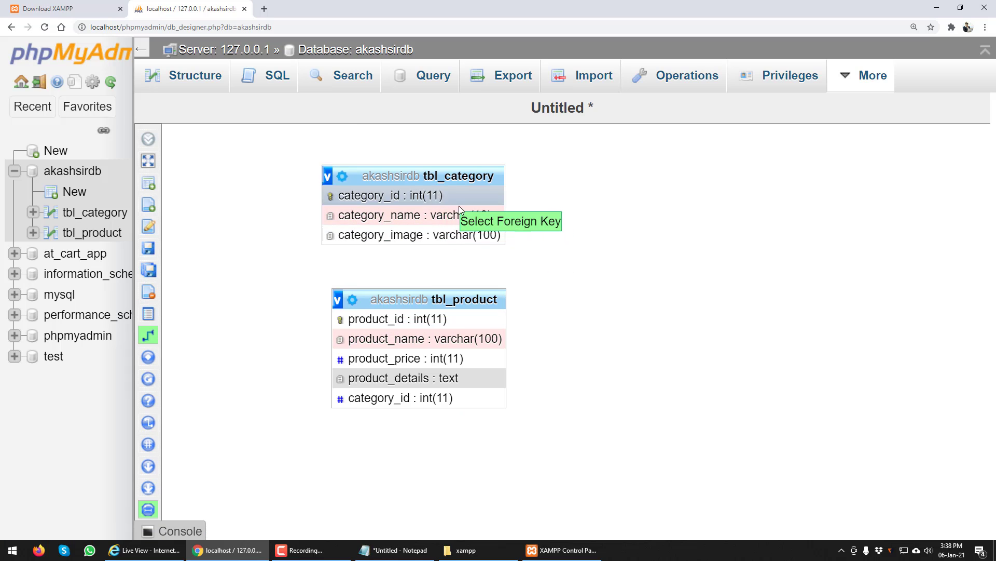
pyautogui.click(454, 397)
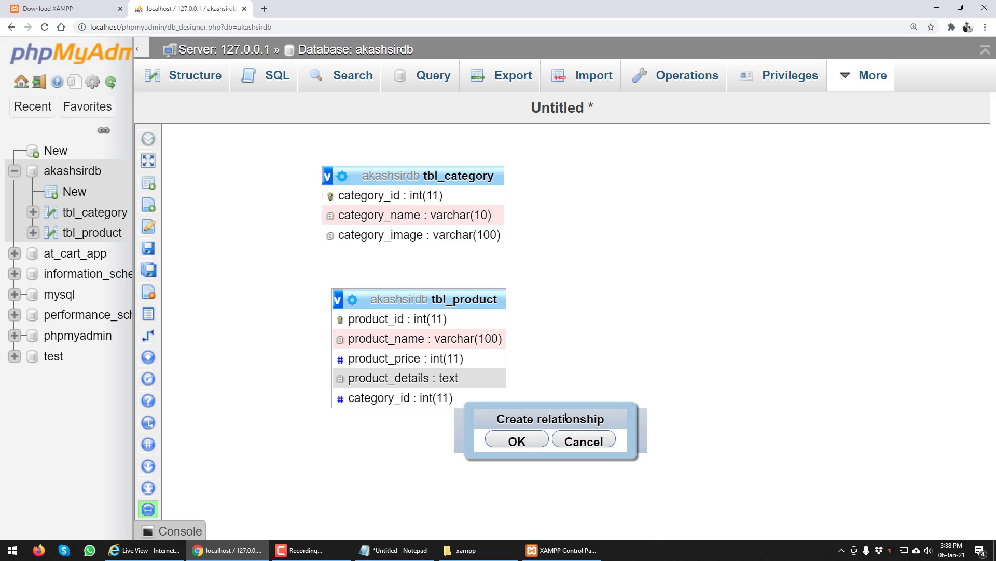
pyautogui.click(517, 442)
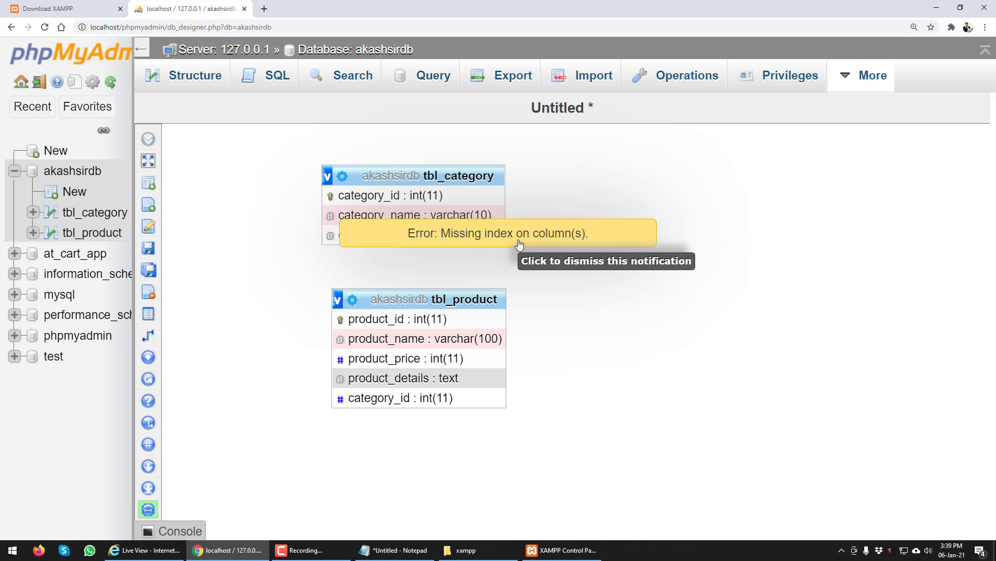
# Leave the Designer and open the column structure of tbl_product.
pyautogui.click(111, 235)
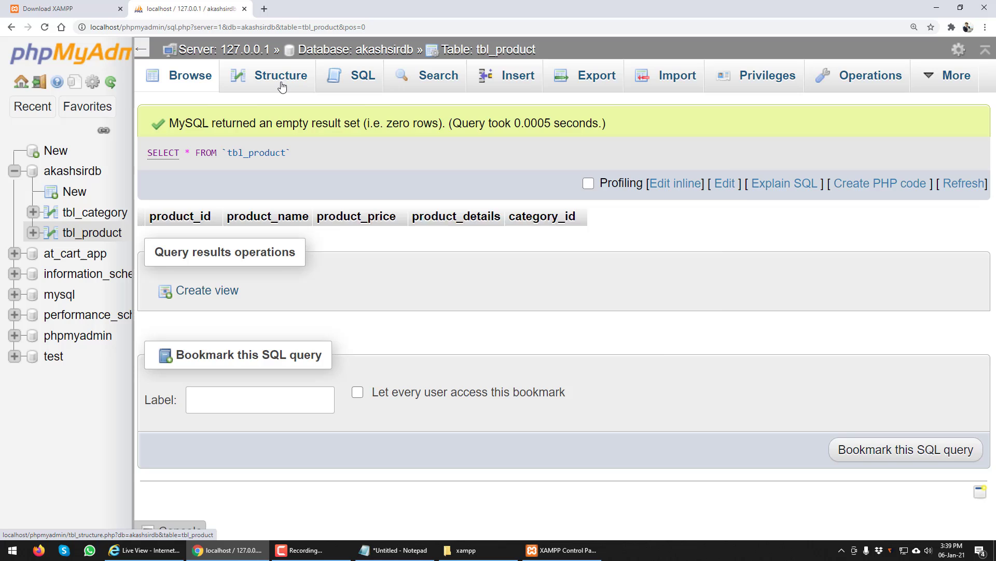
pyautogui.click(282, 86)
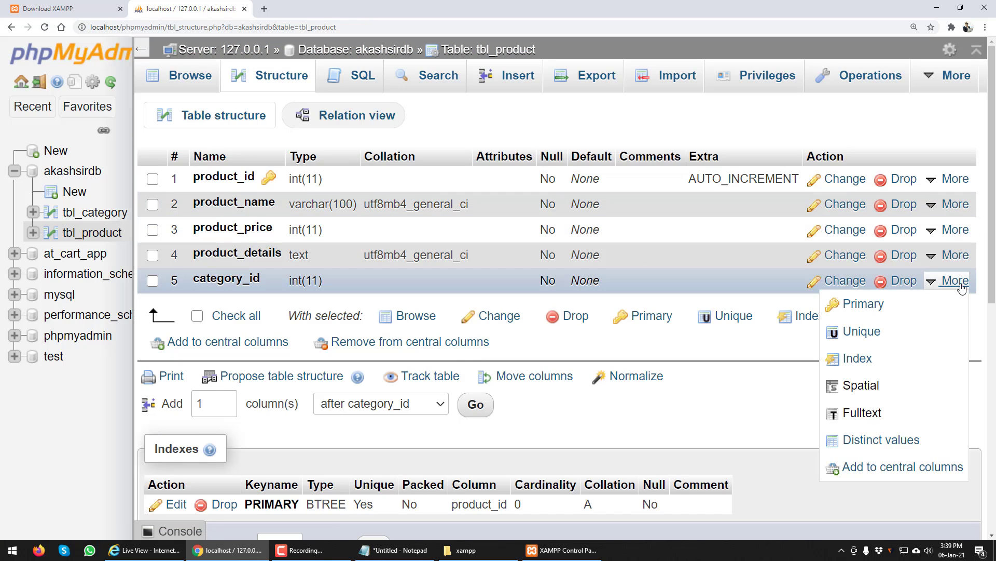
pyautogui.click(852, 283)
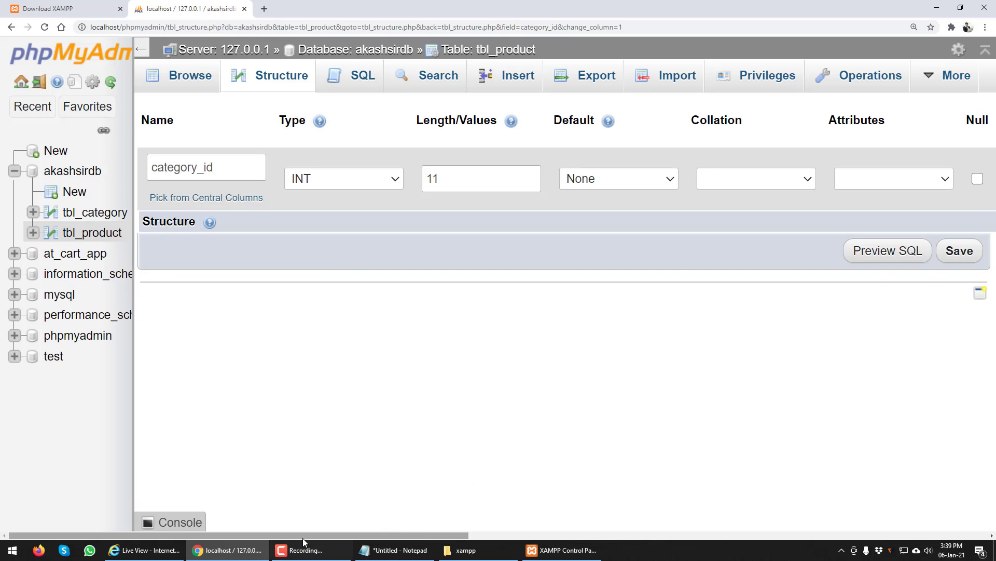
pyautogui.moveTo(303, 537); pyautogui.dragTo(509, 533)
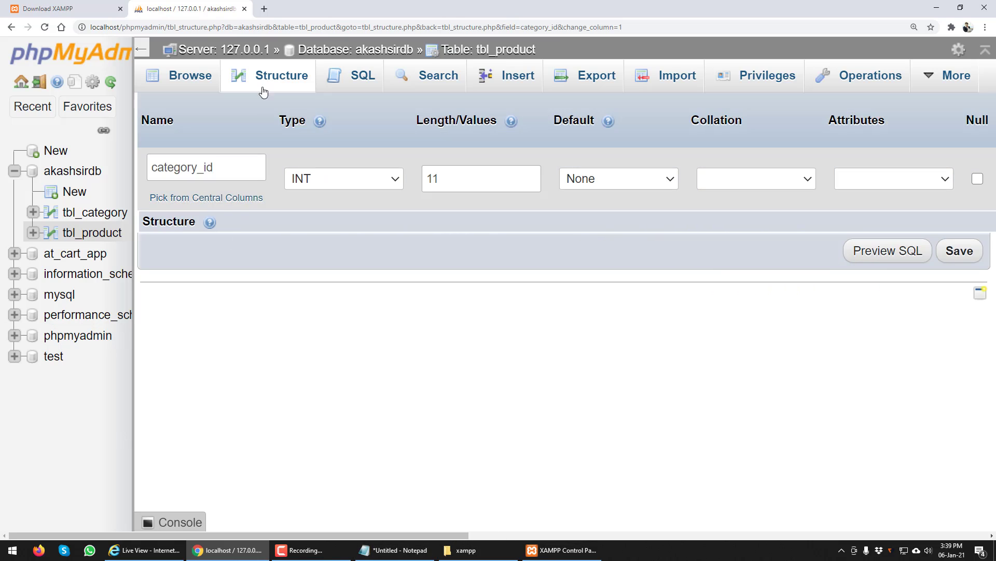
pyautogui.click(262, 83)
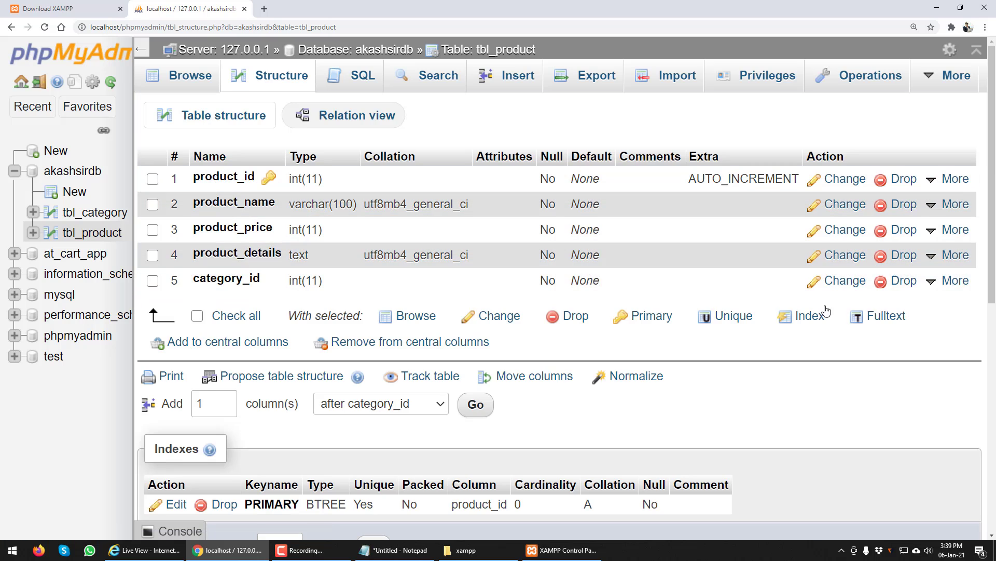
# Add an index on the category_id column of tbl_product and confirm the ALTER TABLE statement.
pyautogui.moveTo(954, 281)
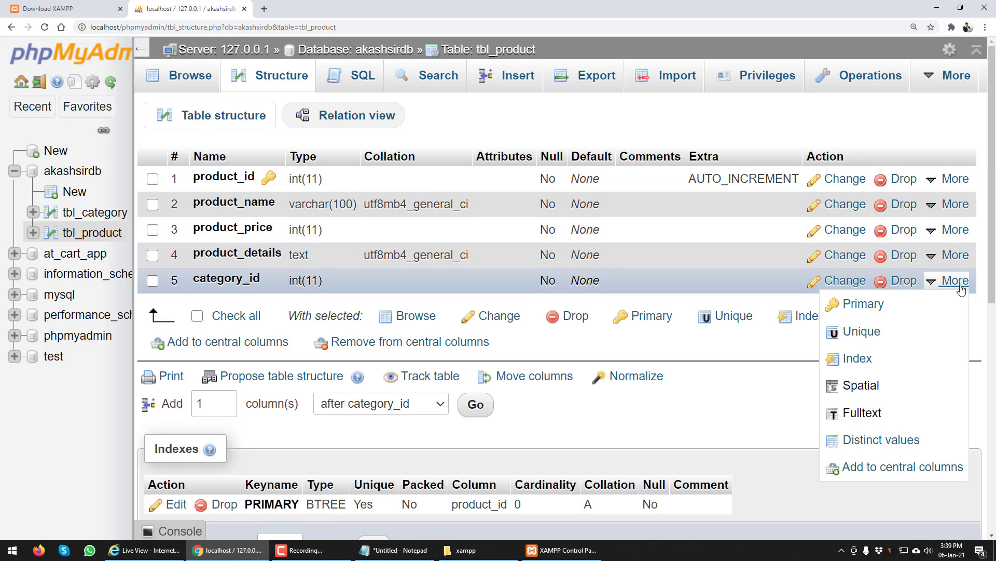
pyautogui.click(859, 359)
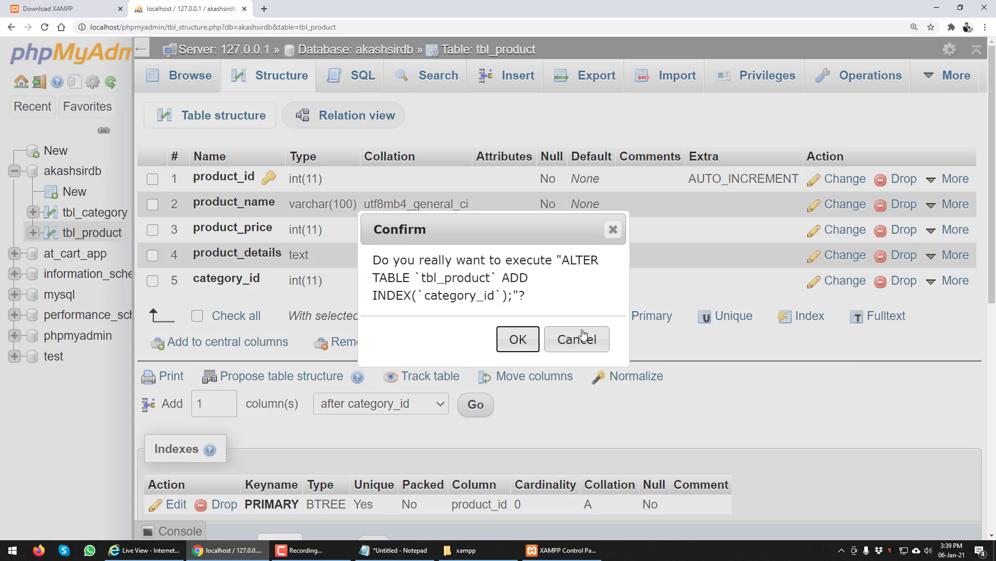
pyautogui.click(511, 340)
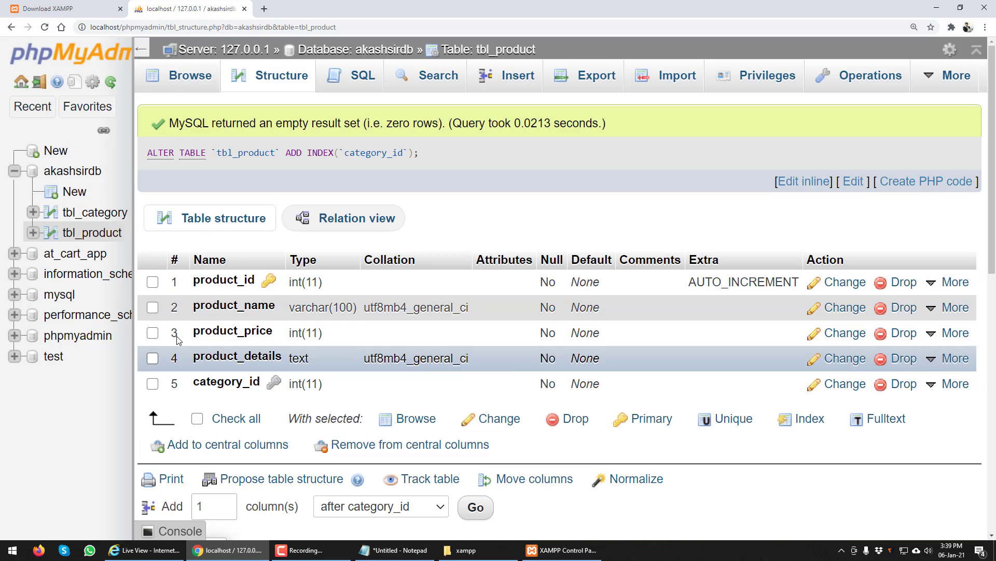
# In the akashsirdb Designer, create a foreign key from tbl_category's category_id to tbl_product's category_id, leaving on delete and on update unset.
pyautogui.click(75, 171)
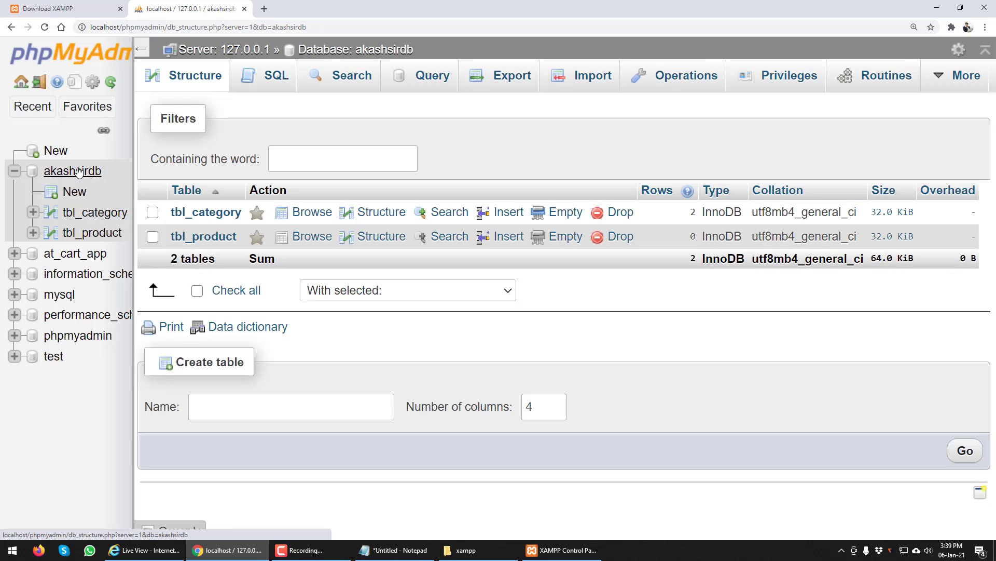
pyautogui.moveTo(953, 76)
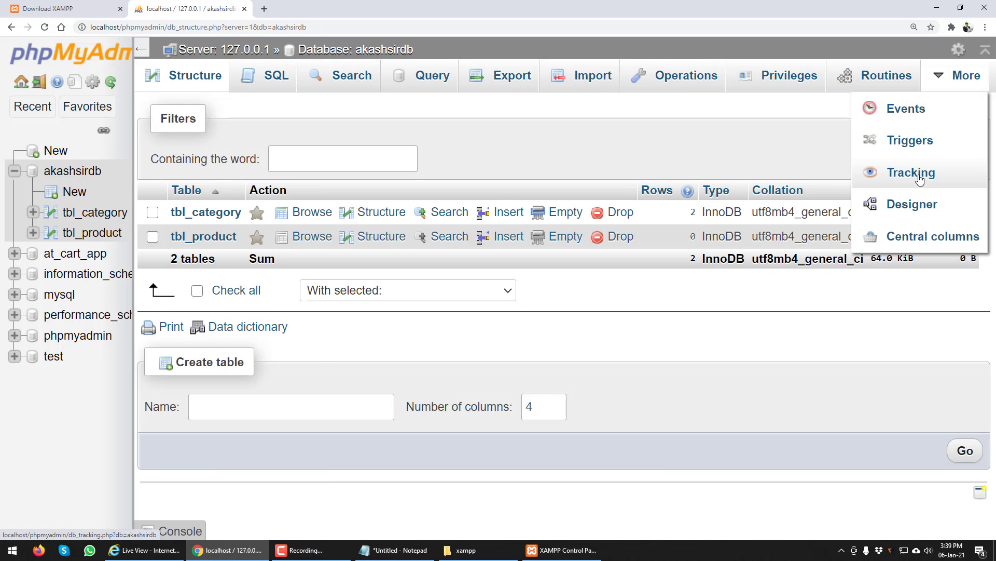
pyautogui.click(913, 204)
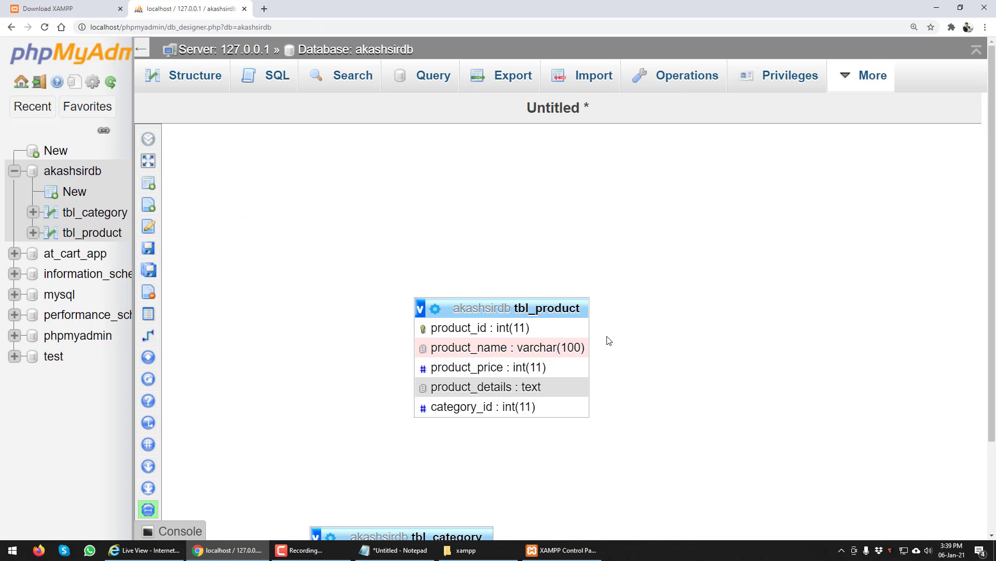
pyautogui.scroll(-2, 487, 363)
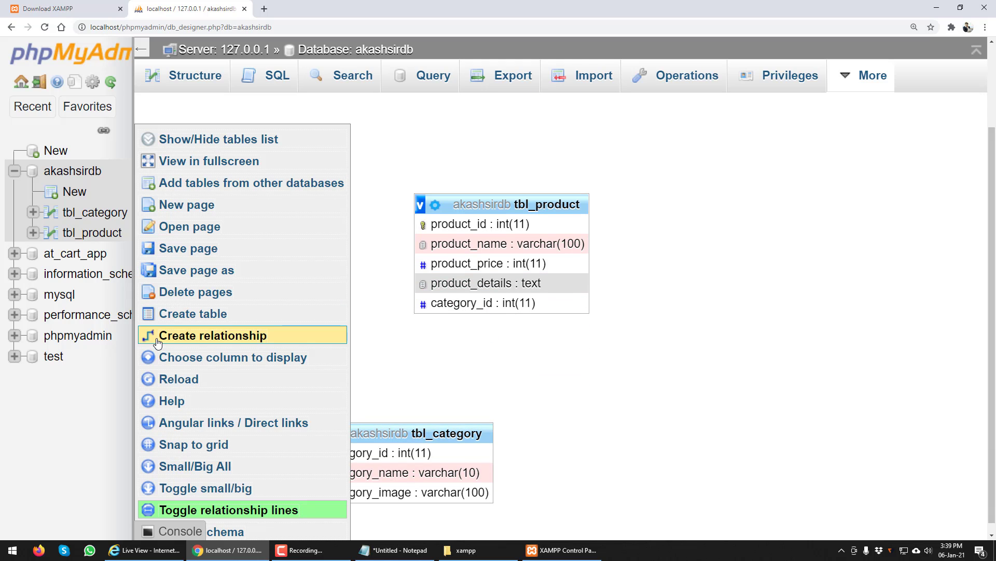
pyautogui.click(159, 341)
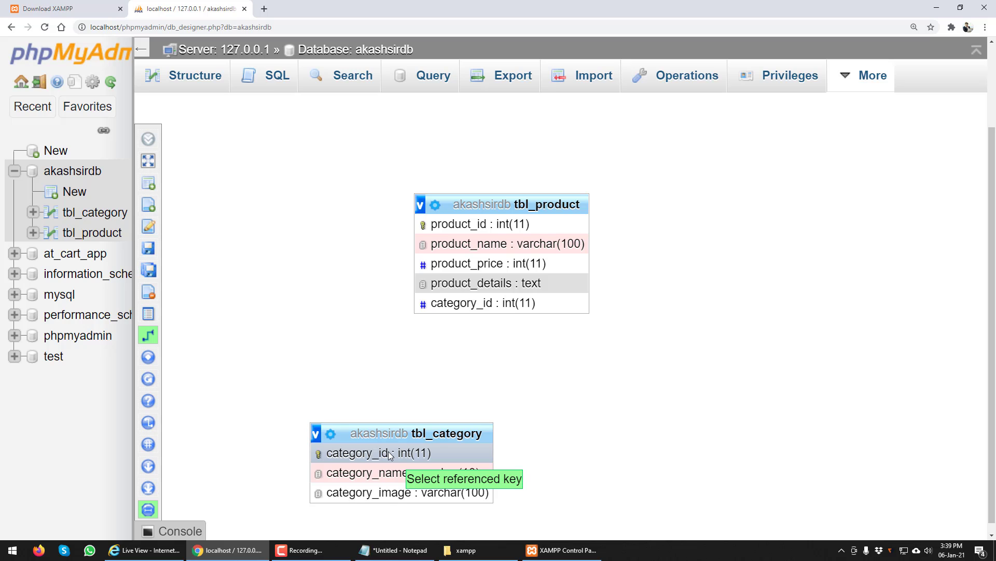
pyautogui.click(390, 454)
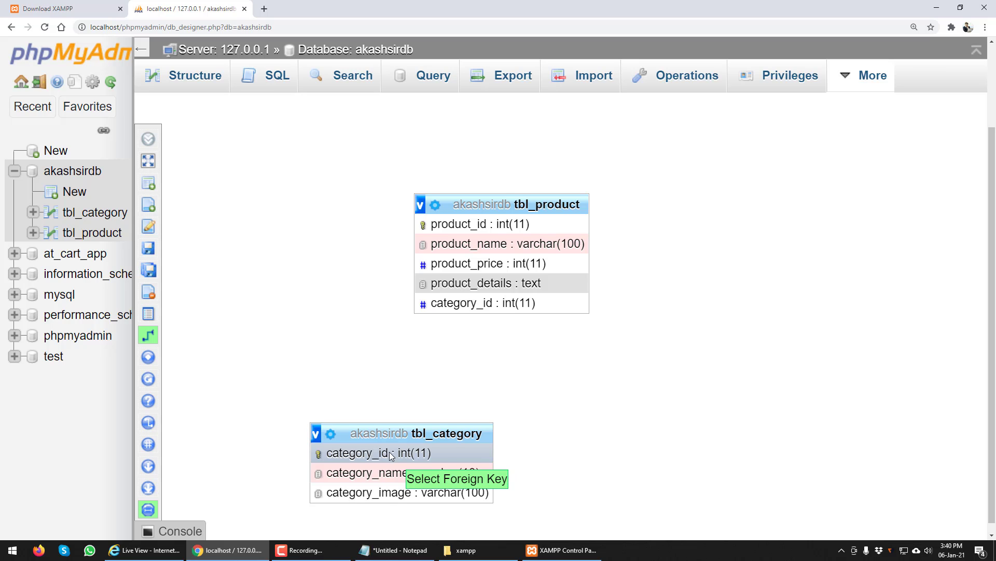
pyautogui.click(518, 305)
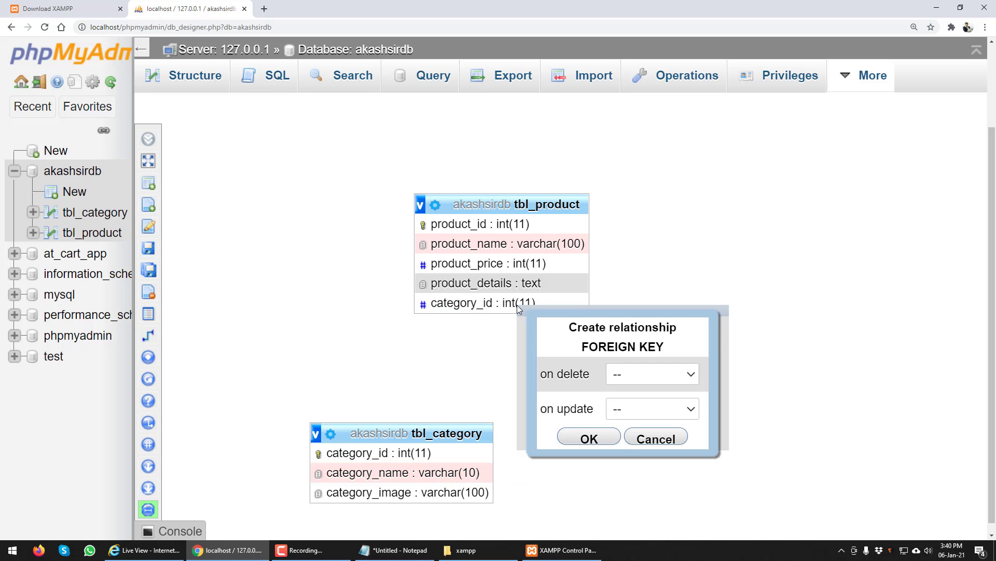
pyautogui.click(628, 379)
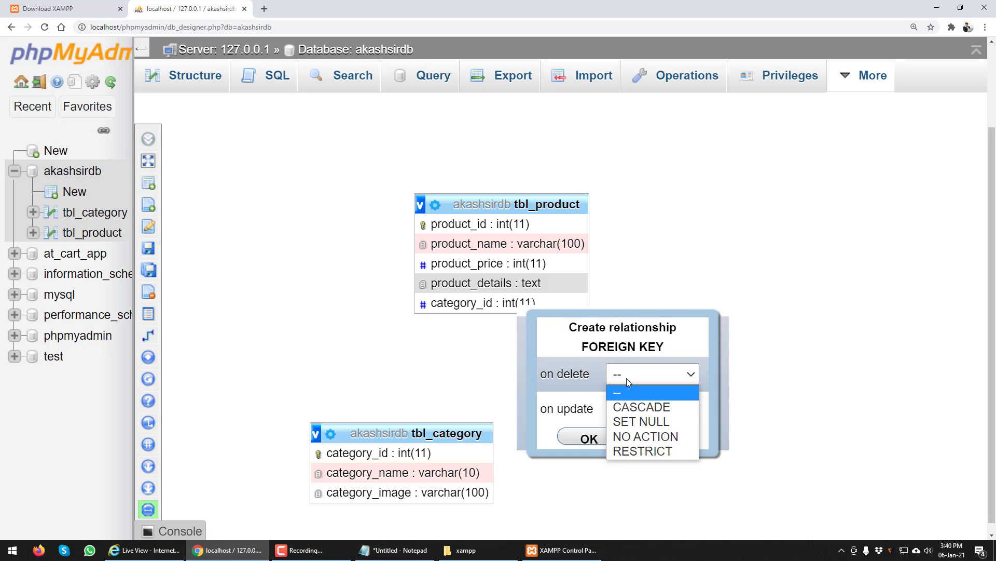
pyautogui.click(627, 378)
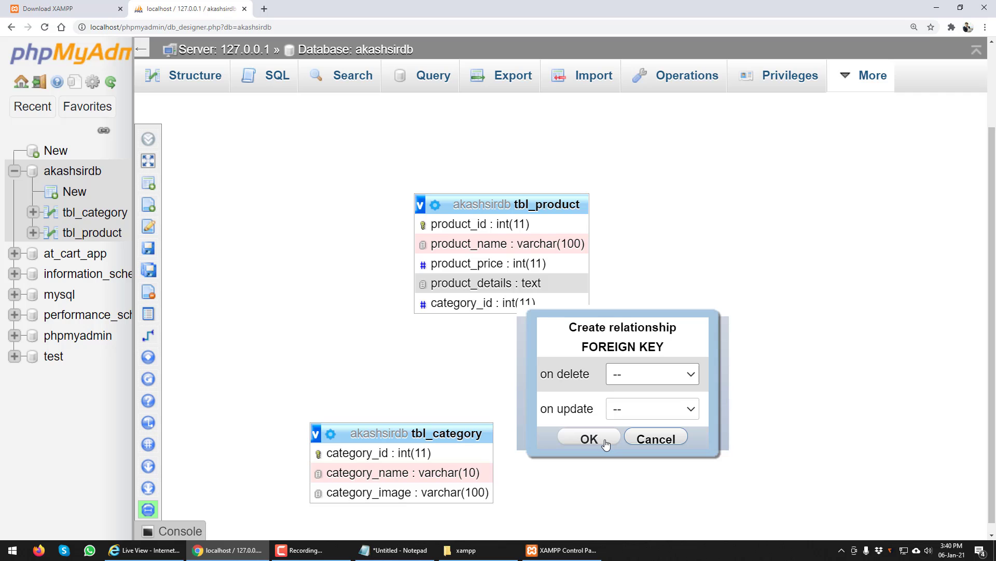
pyautogui.click(589, 439)
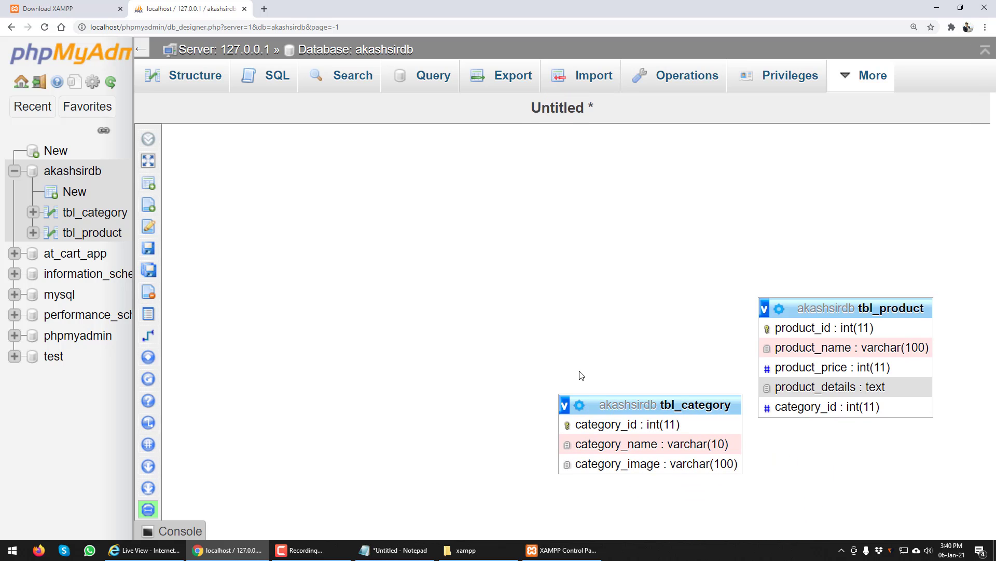
# Rearrange the Designer diagram so tbl_product sits beside tbl_category, slightly lower and to its right.
pyautogui.moveTo(593, 399); pyautogui.dragTo(629, 428)
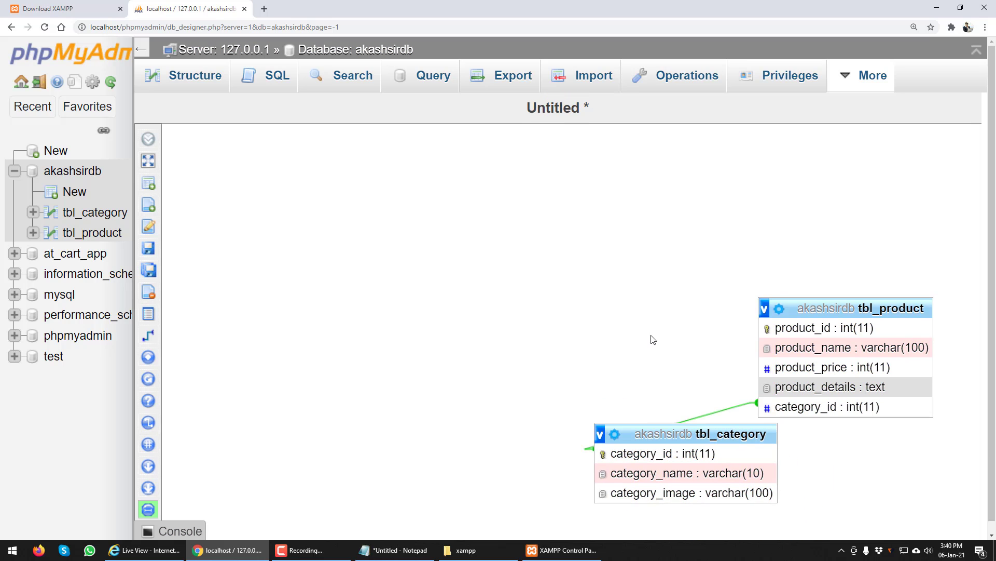
pyautogui.moveTo(809, 301); pyautogui.dragTo(762, 326)
pyautogui.moveTo(801, 426); pyautogui.dragTo(835, 450)
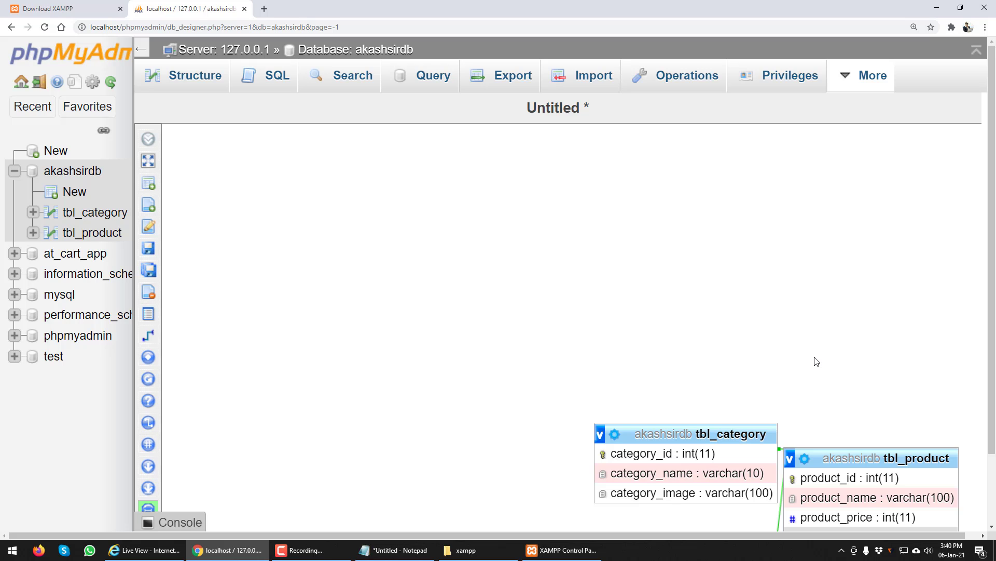
# Export the akashsirdb database with the Quick method in SQL format and save it as akashsirdb.sql on the Desktop.
pyautogui.click(369, 52)
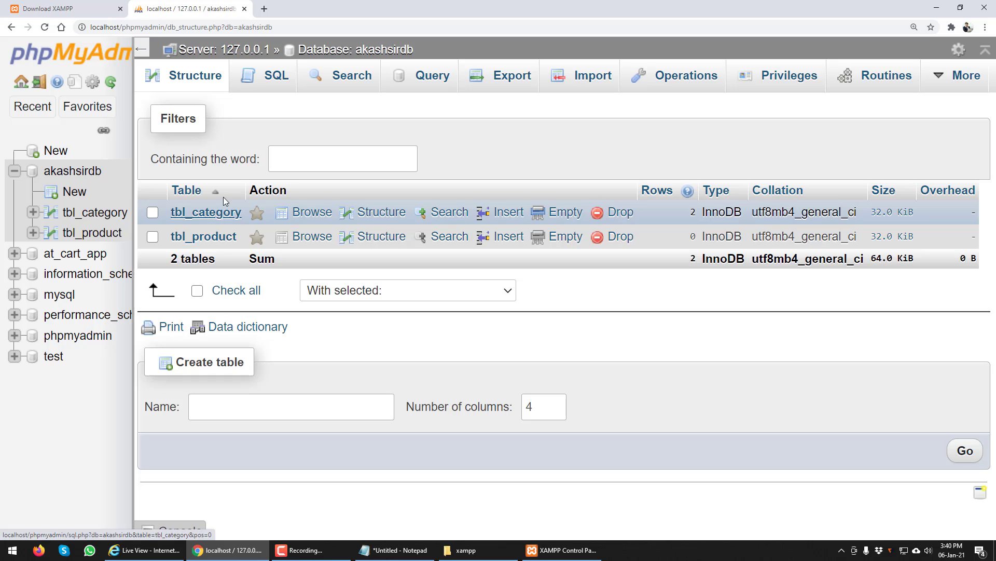
pyautogui.click(96, 176)
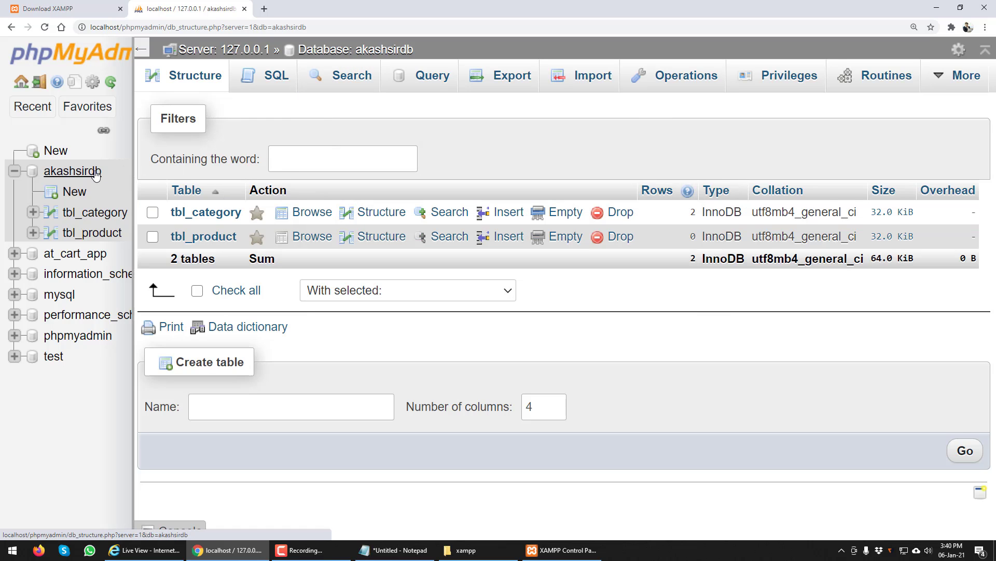
pyautogui.click(82, 177)
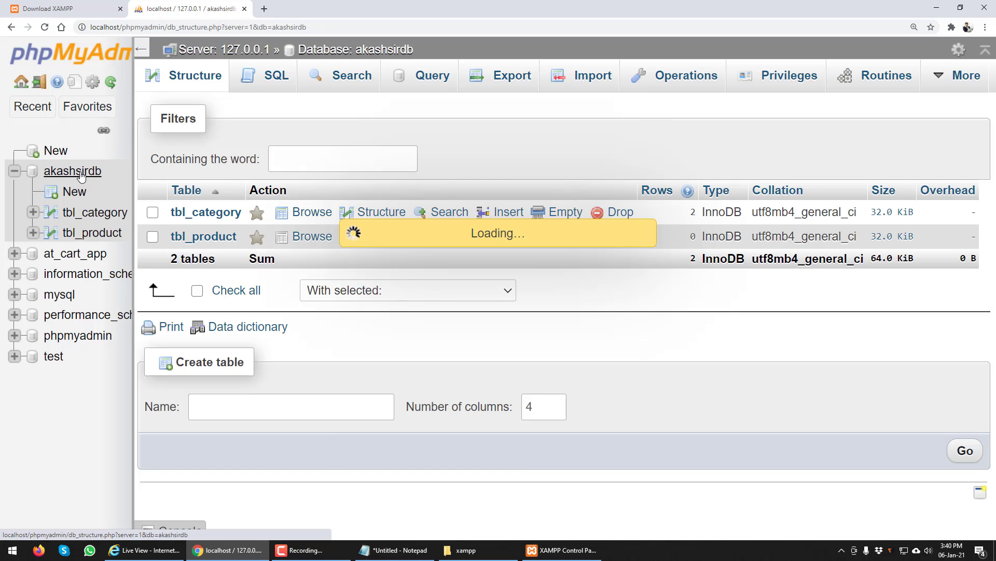
pyautogui.moveTo(951, 76)
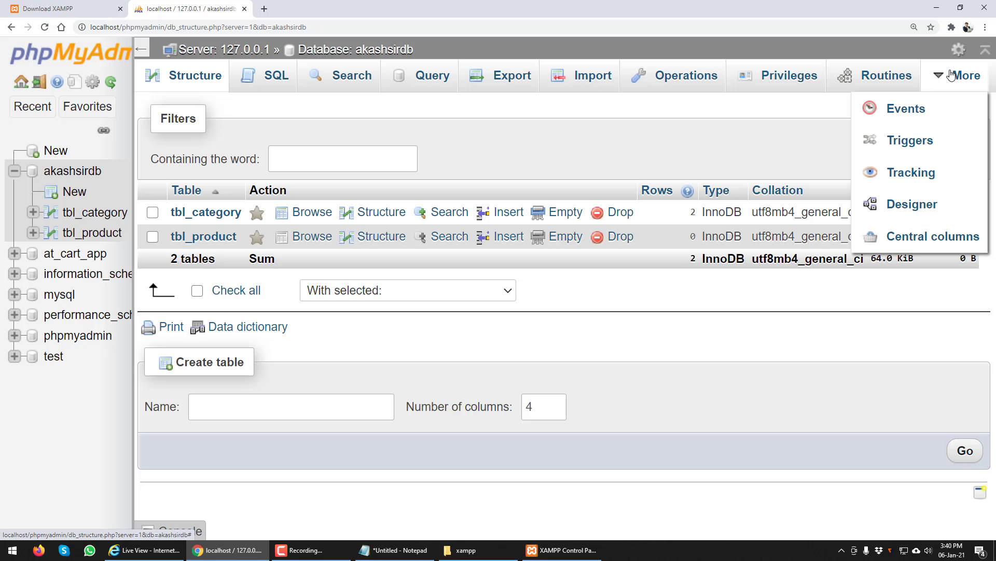
pyautogui.click(522, 83)
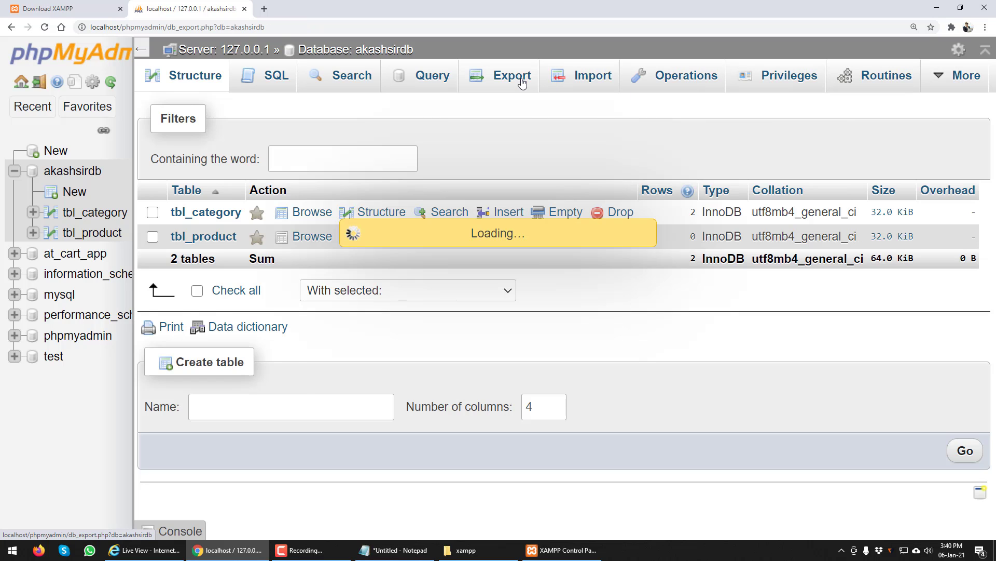
pyautogui.scroll(-1, 478, 191)
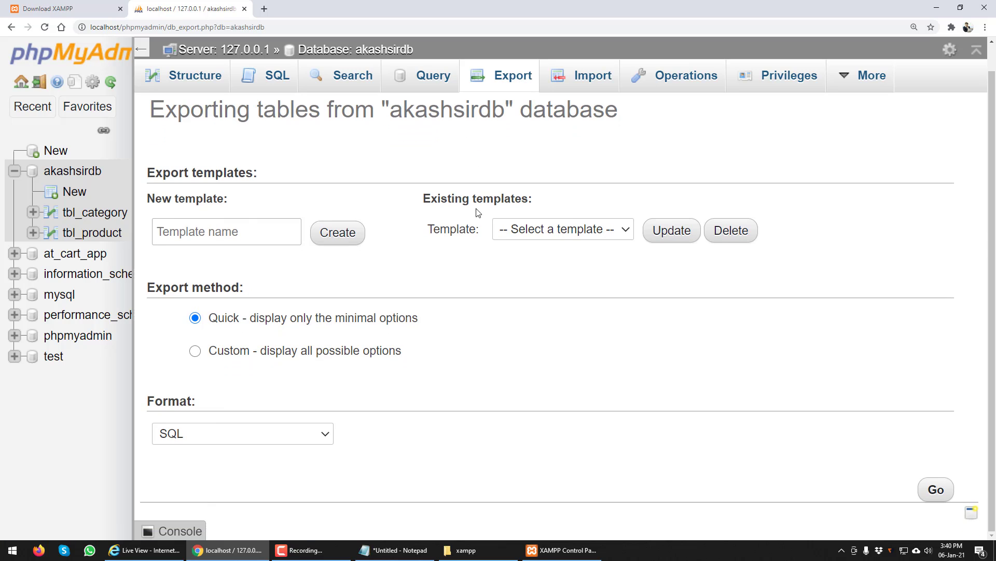
pyautogui.click(286, 439)
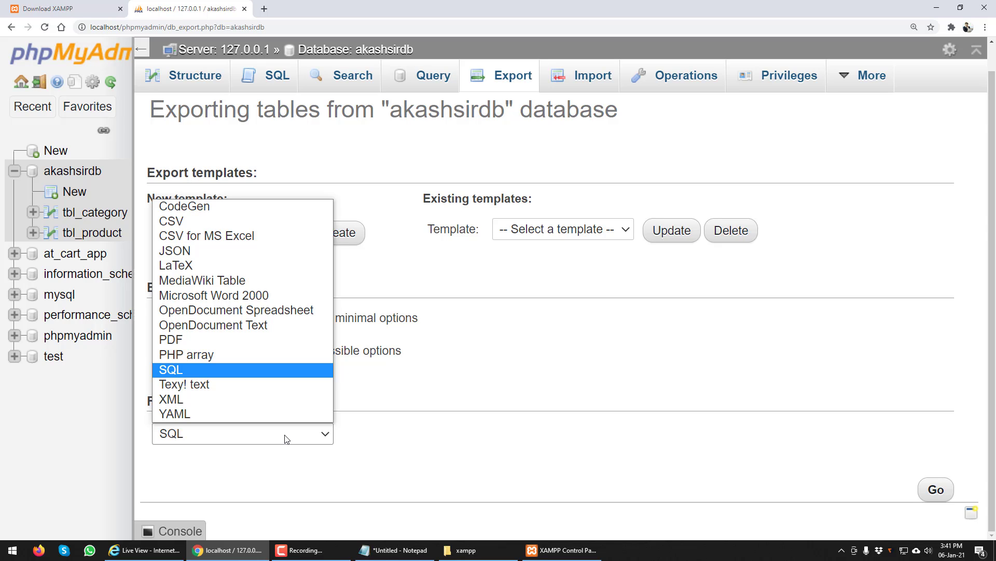
pyautogui.click(284, 438)
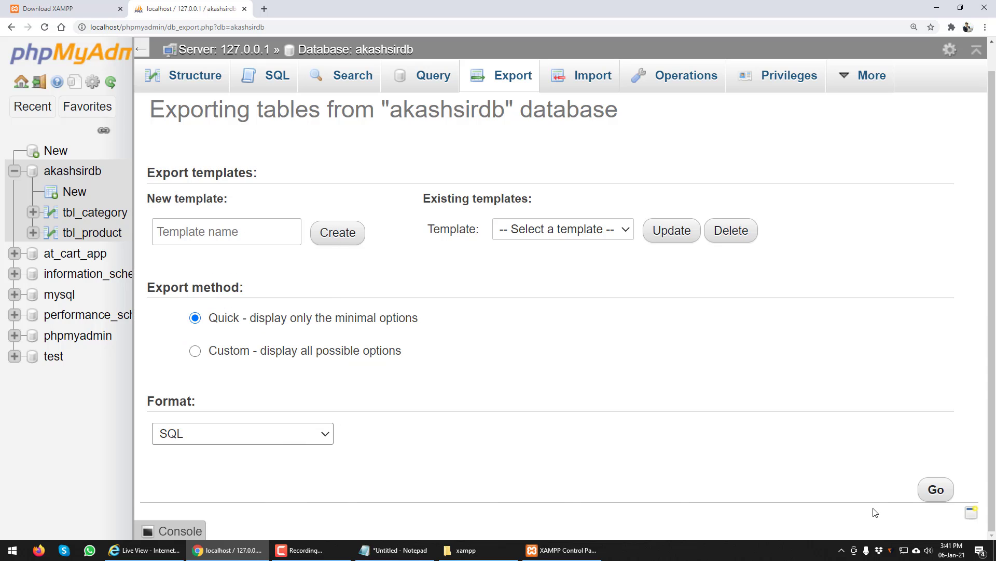
pyautogui.click(934, 490)
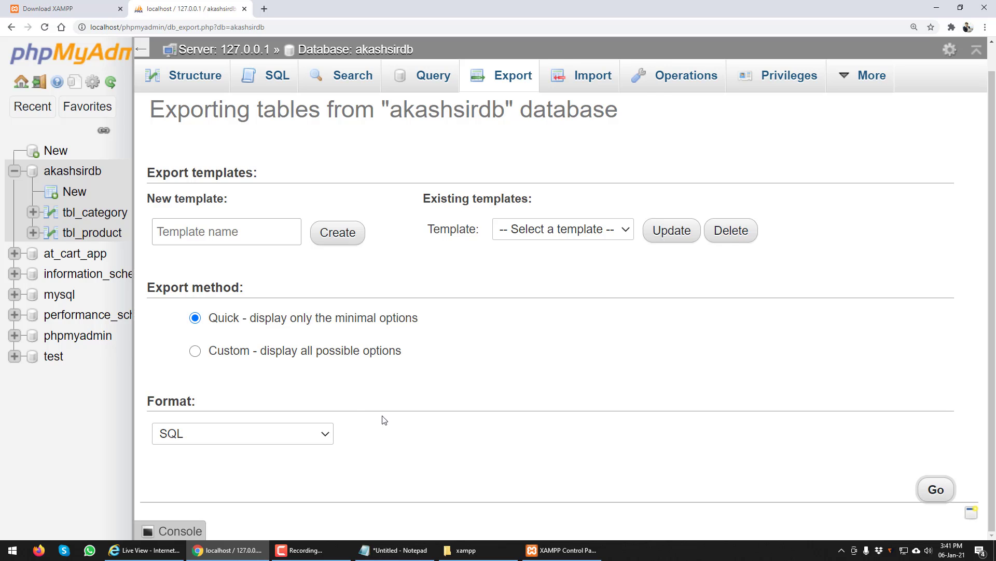
pyautogui.click(52, 105)
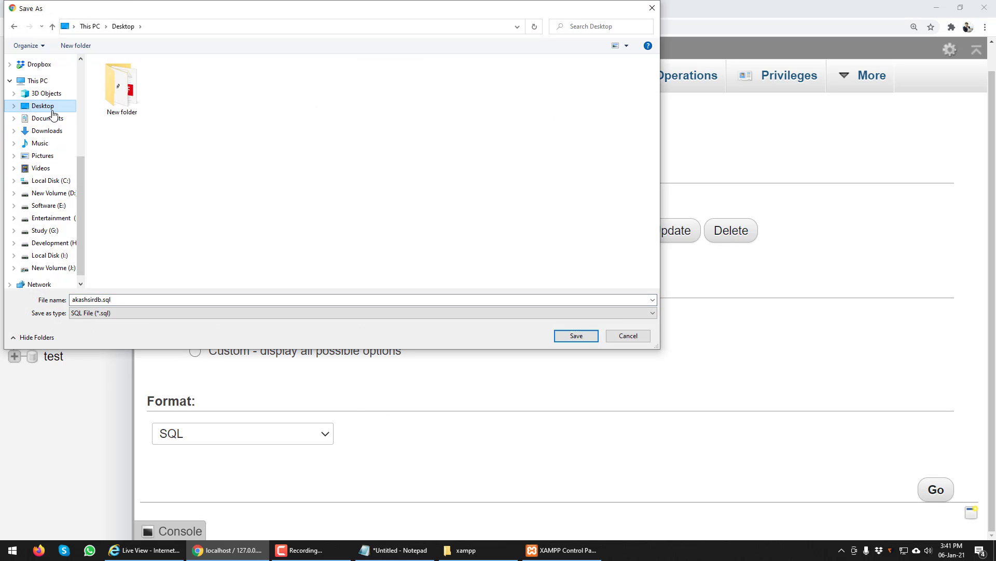
pyautogui.click(597, 338)
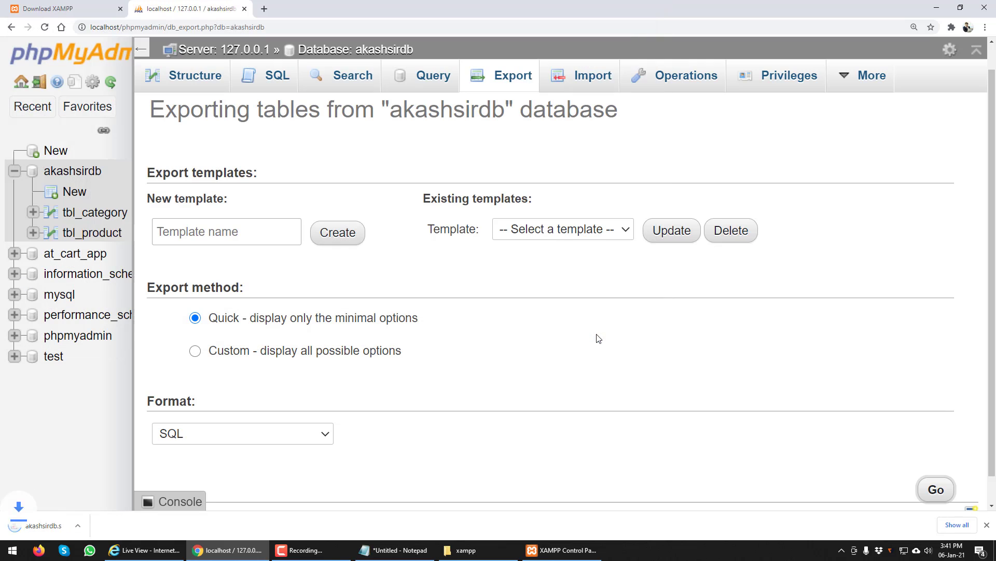
# Close the browser, move akashsirdb.sql beside This PC on the desktop, and open it in Notepad++.
pyautogui.click(985, 7)
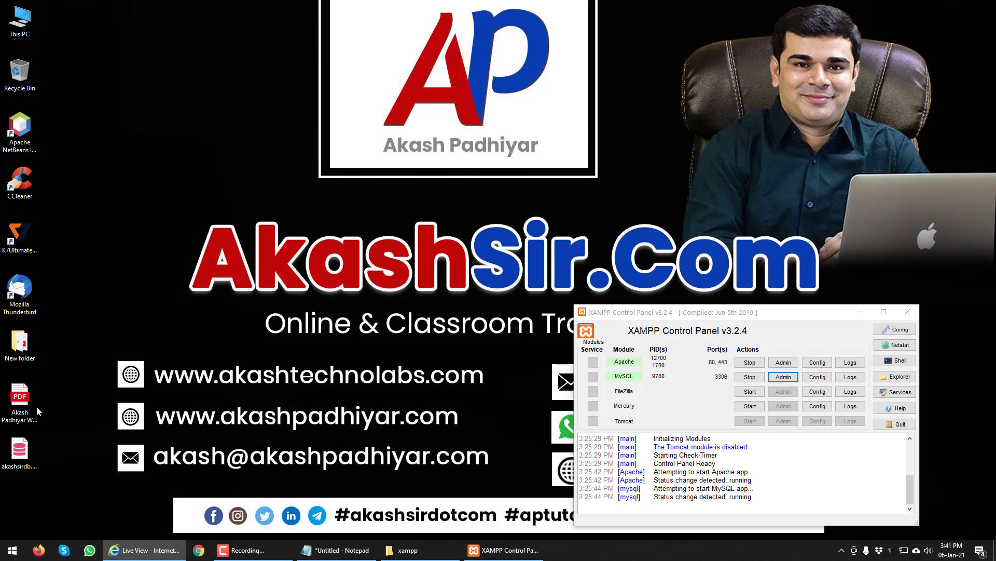
pyautogui.moveTo(20, 448); pyautogui.dragTo(107, 39)
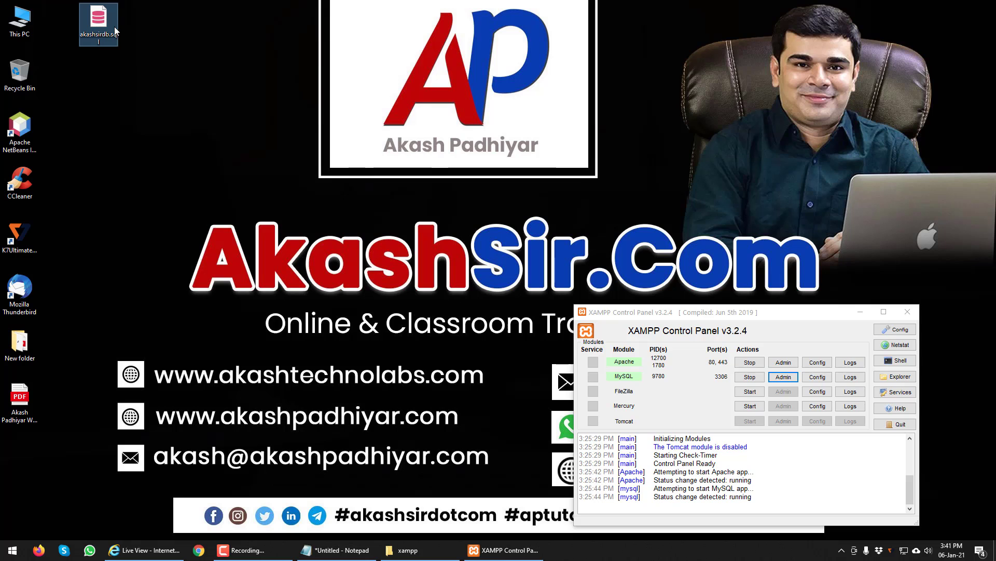
pyautogui.rightClick(115, 30)
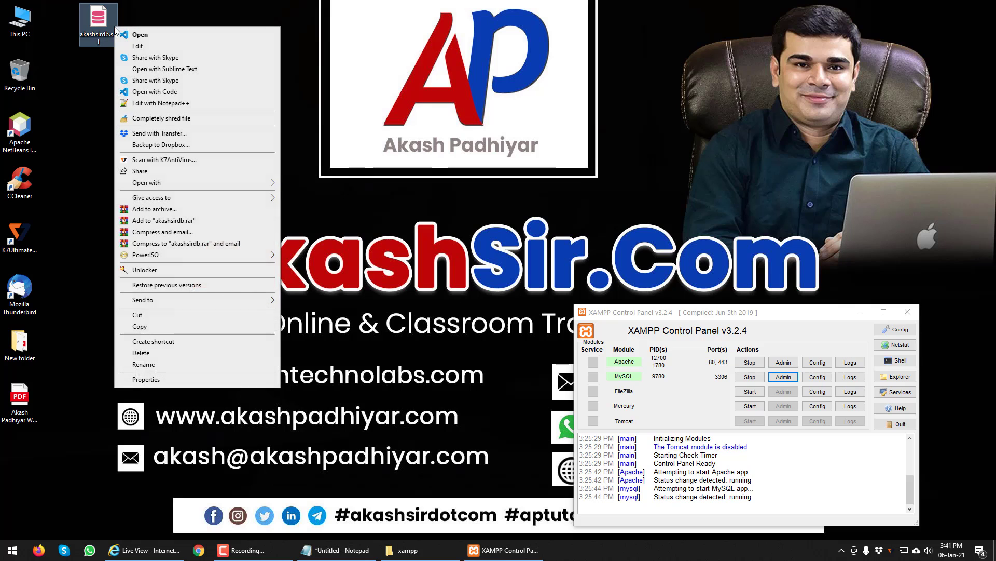
pyautogui.click(167, 103)
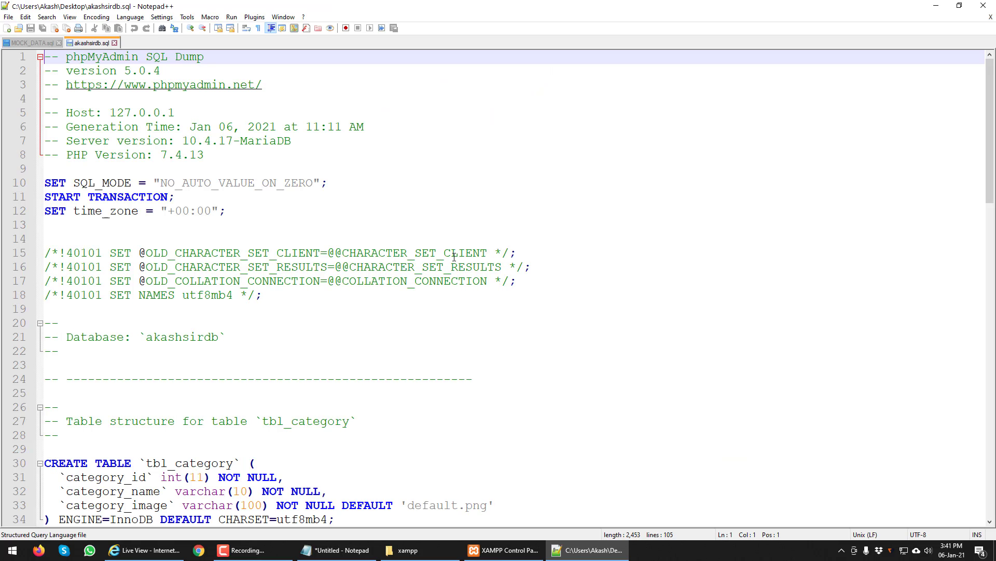
# Examine the SQL dump's table structures, indexes, auto-increment settings and foreign key constraint, and close Notepad++.
pyautogui.scroll(-14, 454, 255)
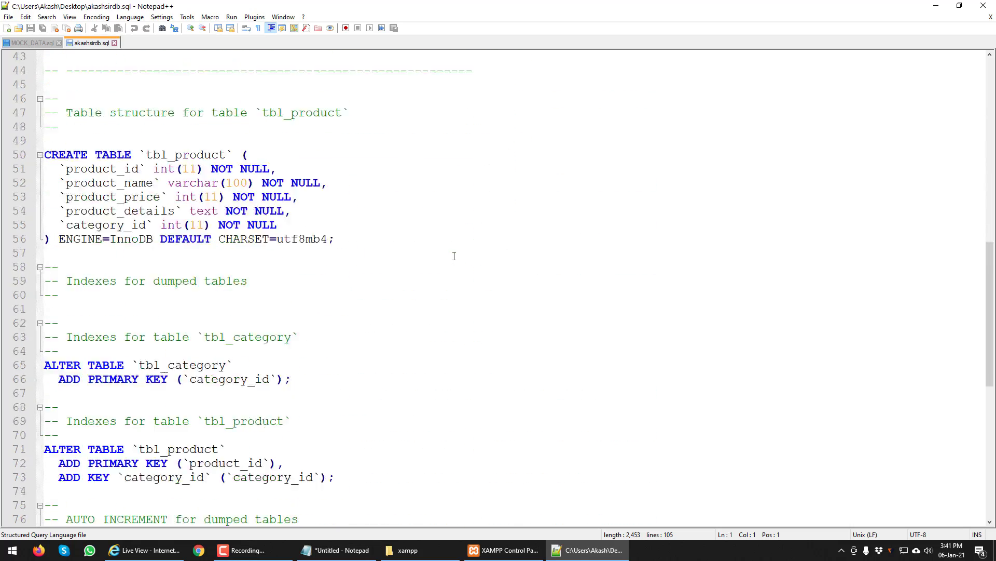
pyautogui.scroll(-10, 454, 256)
pyautogui.scroll(6, 454, 255)
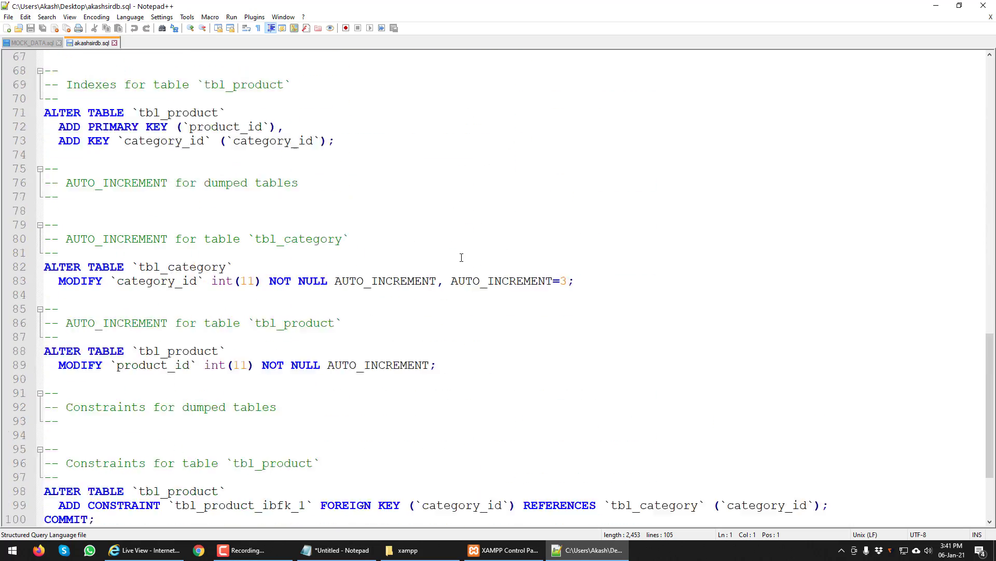
pyautogui.scroll(-6, 462, 257)
pyautogui.scroll(20, 513, 433)
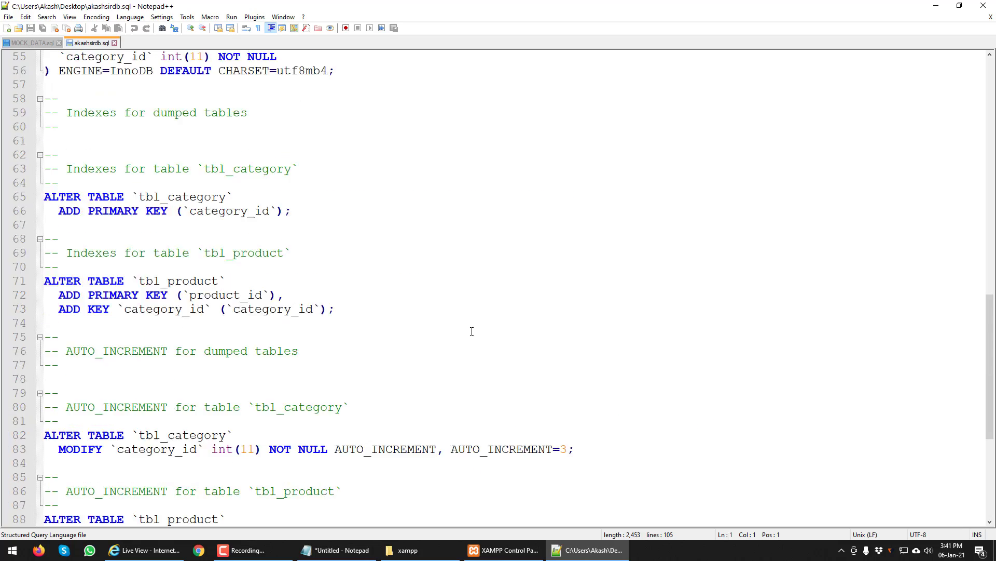
pyautogui.click(984, 6)
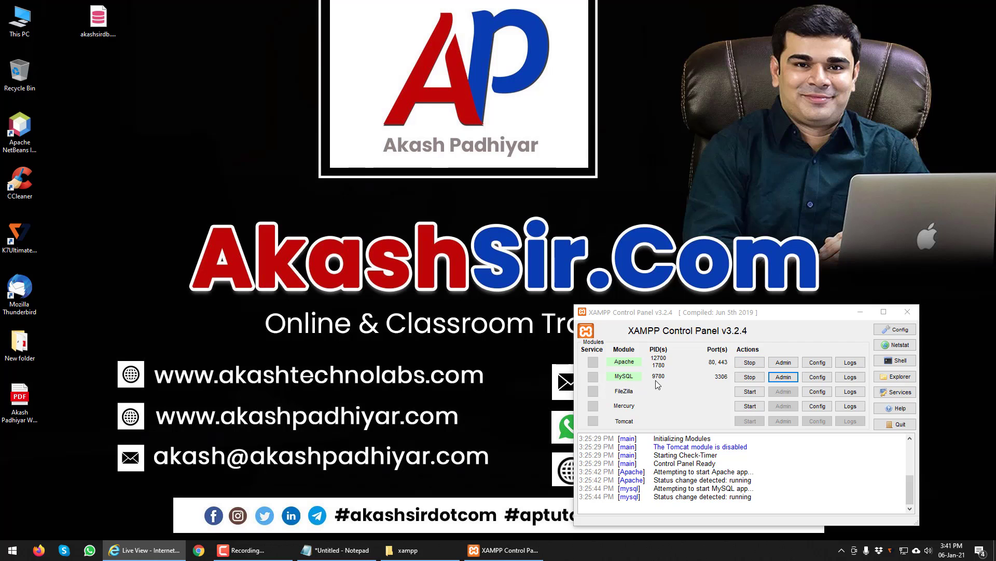
# Reopen phpMyAdmin from the XAMPP Control Panel and create a database named testdb with the utf8mb4_general_ci collation.
pyautogui.click(781, 382)
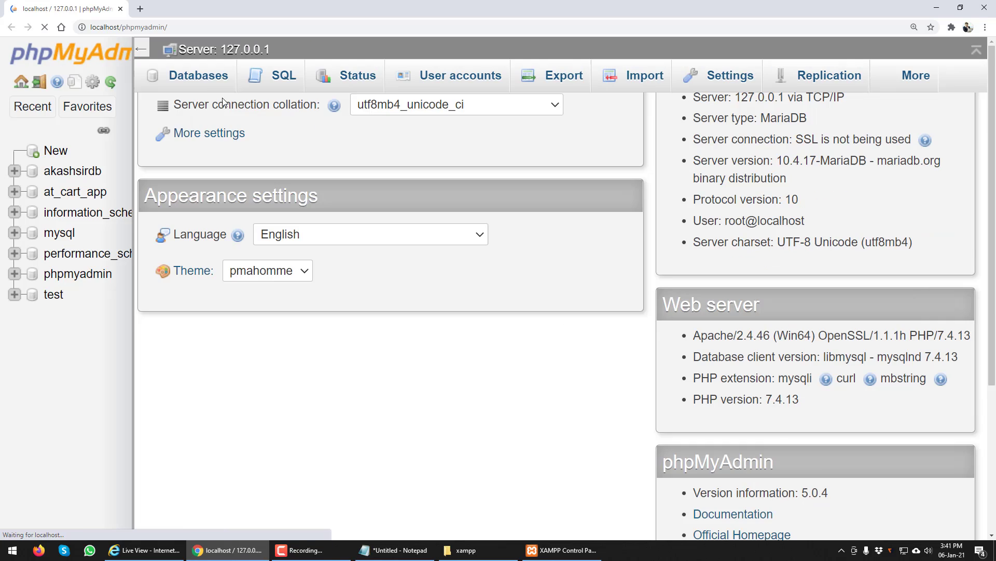
pyautogui.click(203, 78)
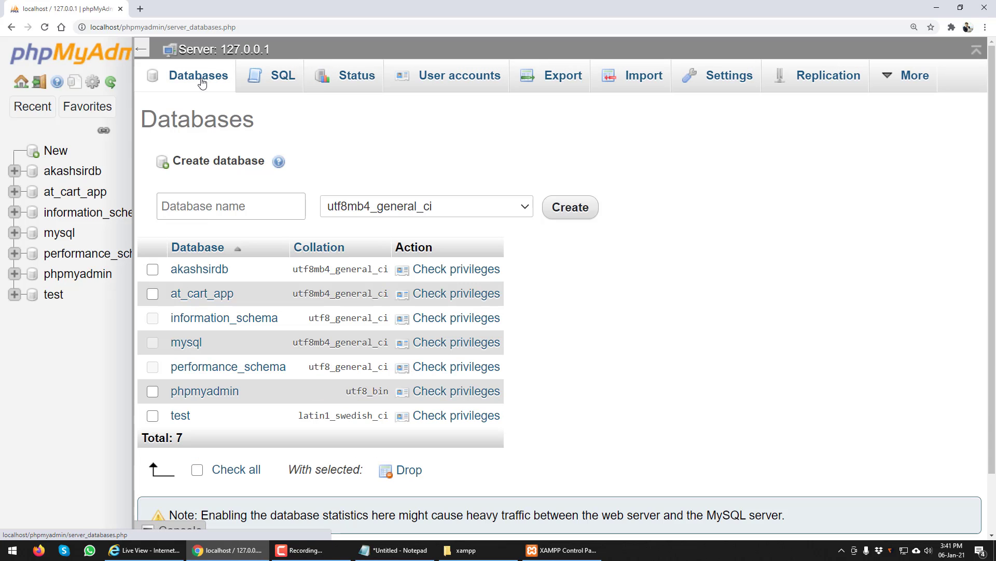
pyautogui.click(223, 206)
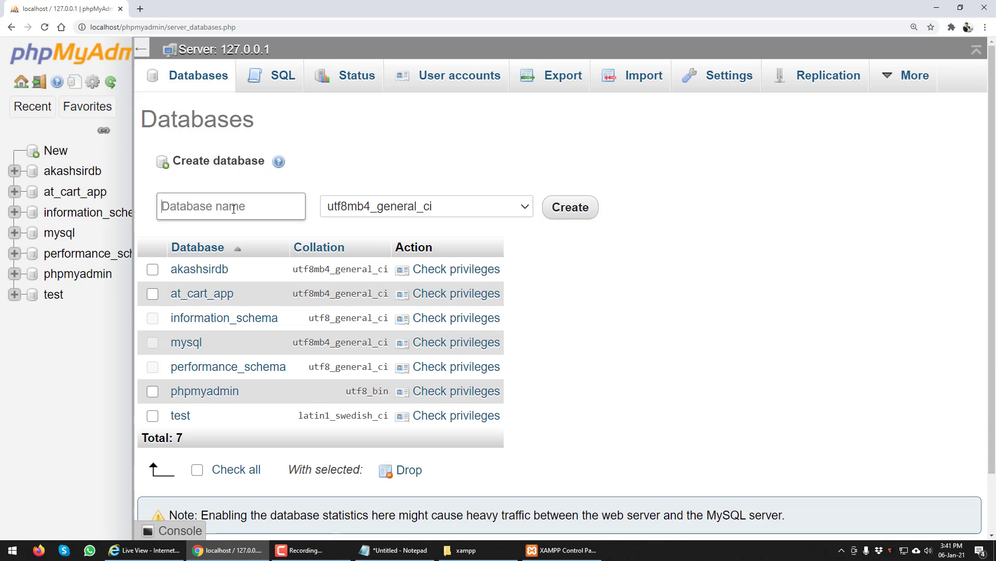
pyautogui.write('testdb')
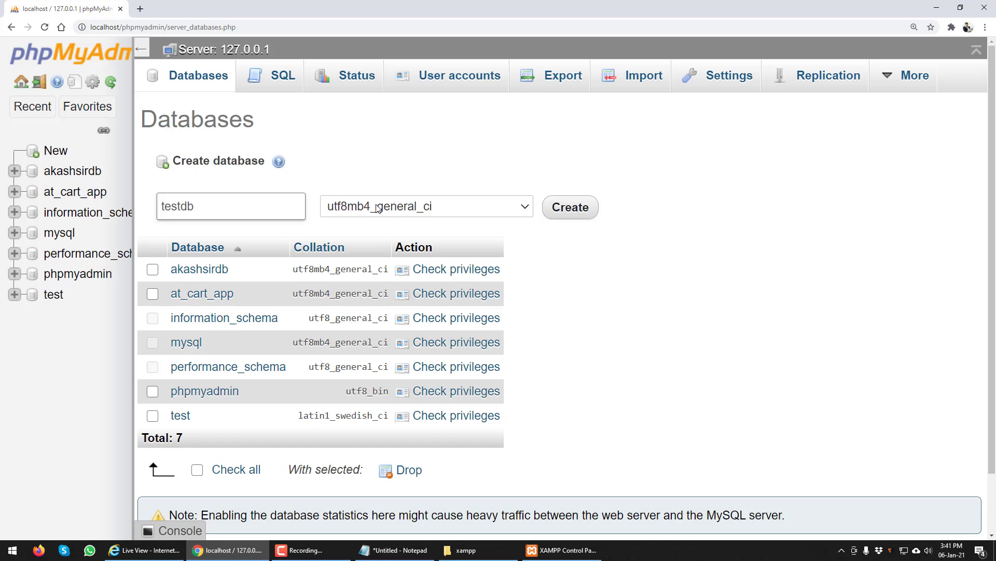
pyautogui.click(551, 210)
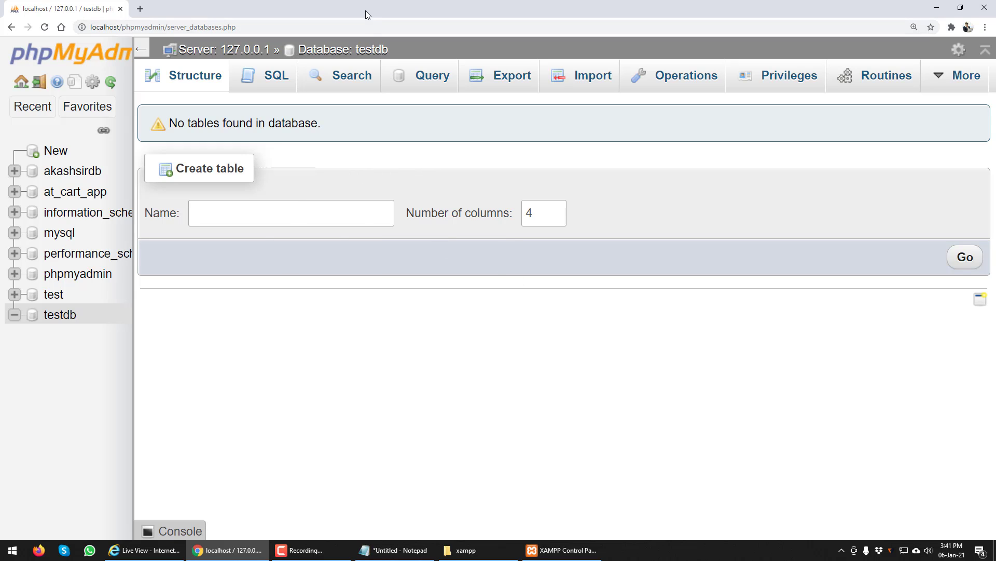
# Import akashsirdb.sql from the Desktop into testdb, keeping the utf-8 character set and SQL format.
pyautogui.click(573, 82)
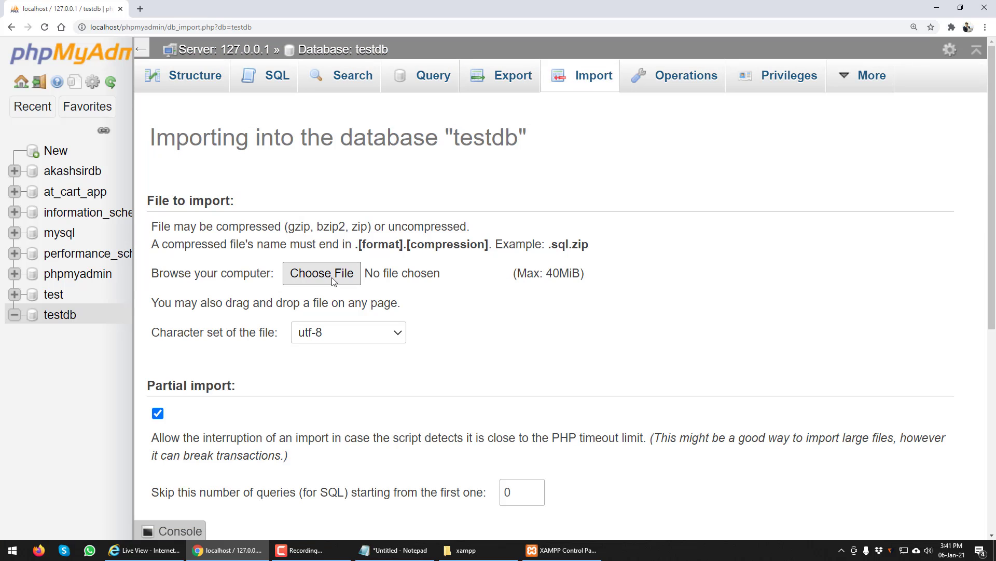
pyautogui.click(333, 281)
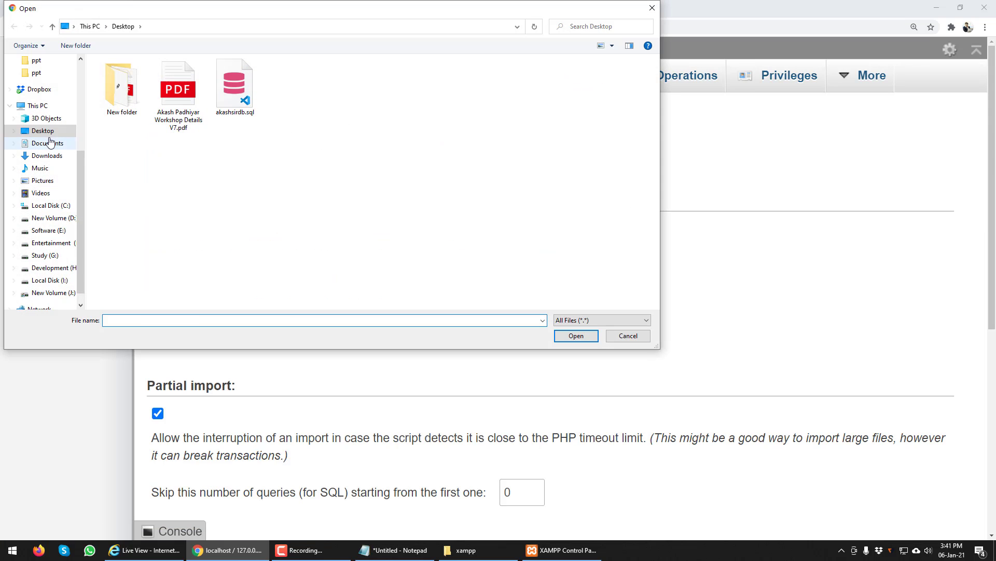
pyautogui.doubleClick(252, 99)
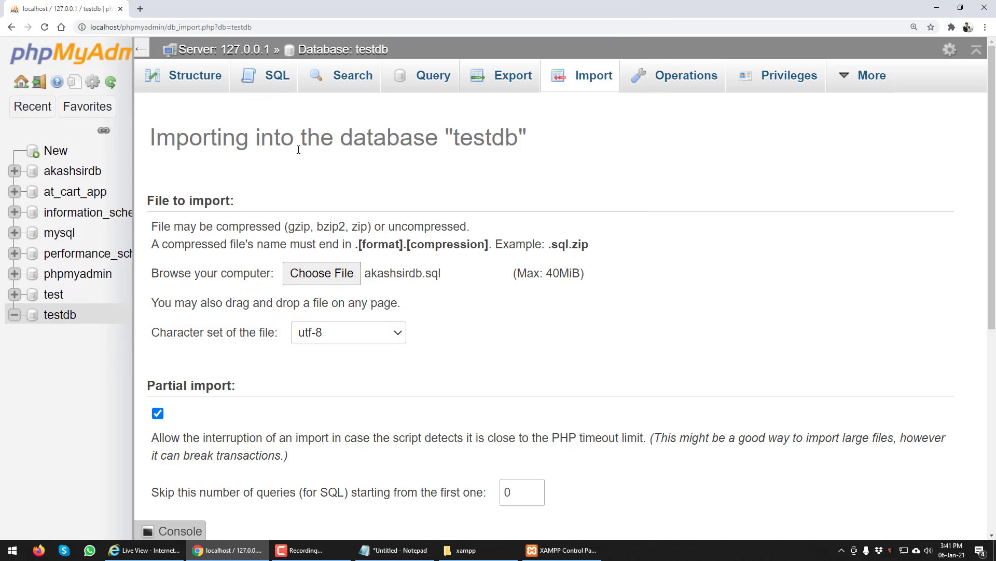
pyautogui.scroll(-7, 299, 150)
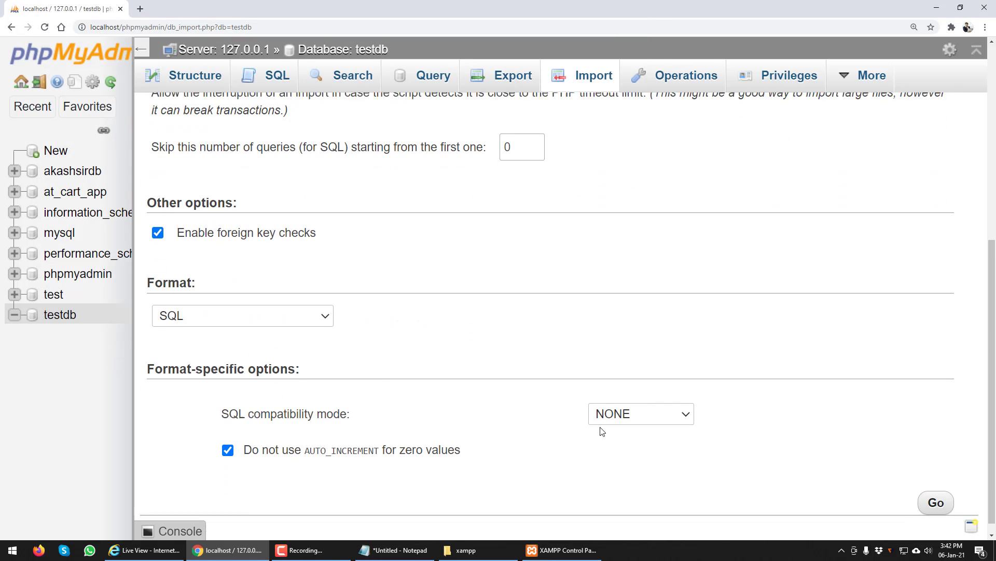
pyautogui.click(943, 496)
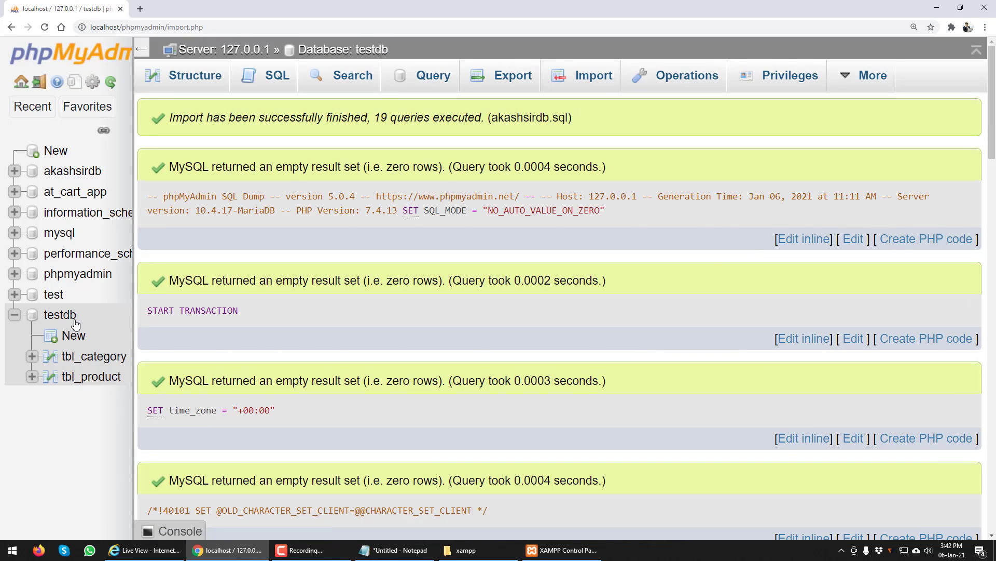
# Review the imported tables in testdb and examine the database's rename and copy operations.
pyautogui.click(75, 321)
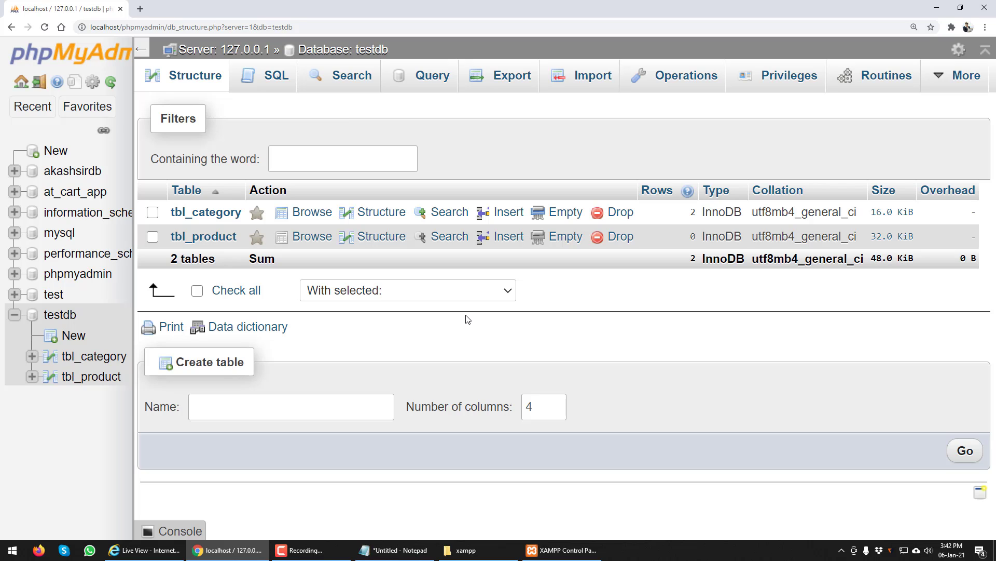
pyautogui.click(689, 87)
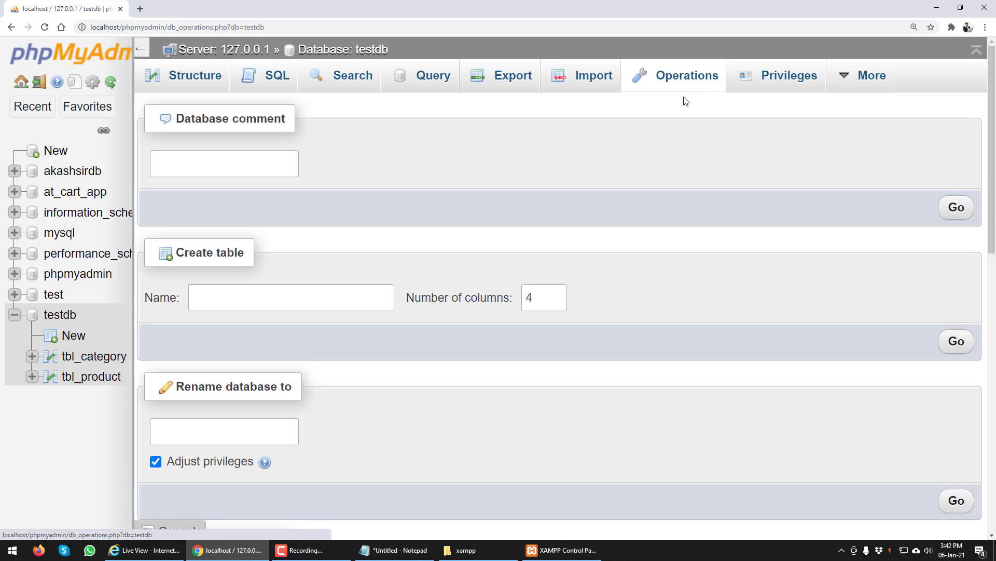
pyautogui.scroll(-10, 421, 259)
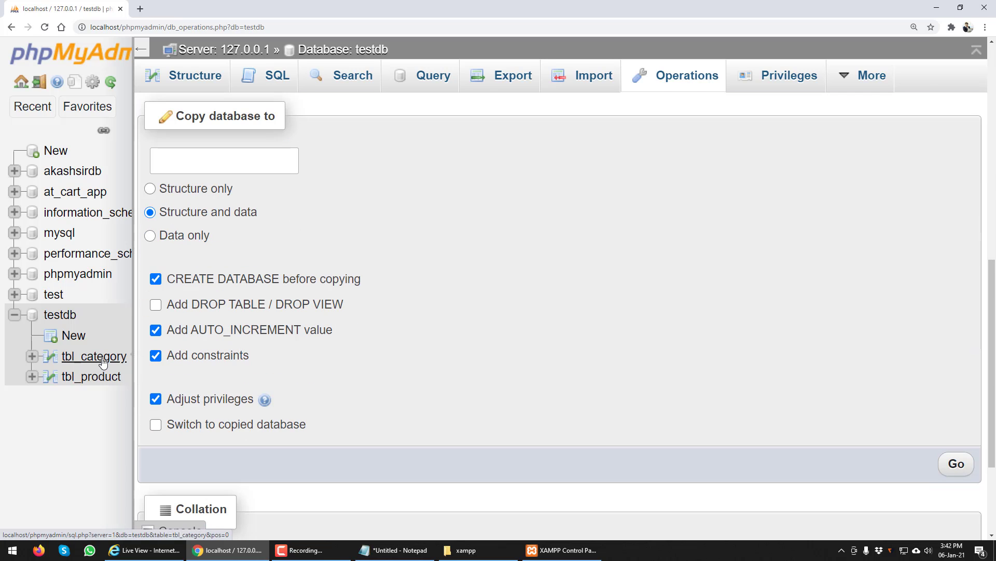
# Browse tbl_category's rows, examine its table maintenance and deletion operations, and minimize the browser and XAMPP Control Panel.
pyautogui.click(101, 363)
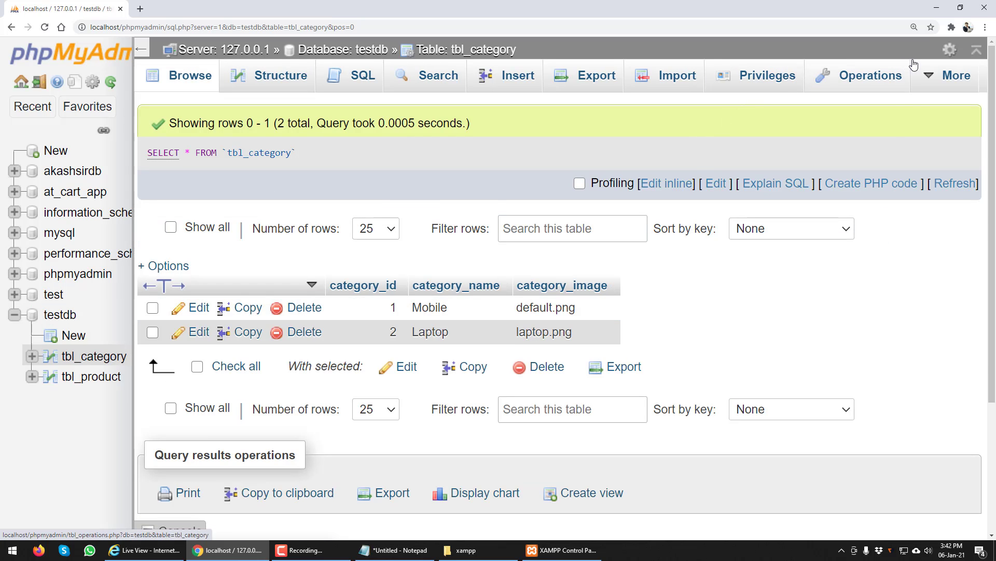
pyautogui.click(876, 77)
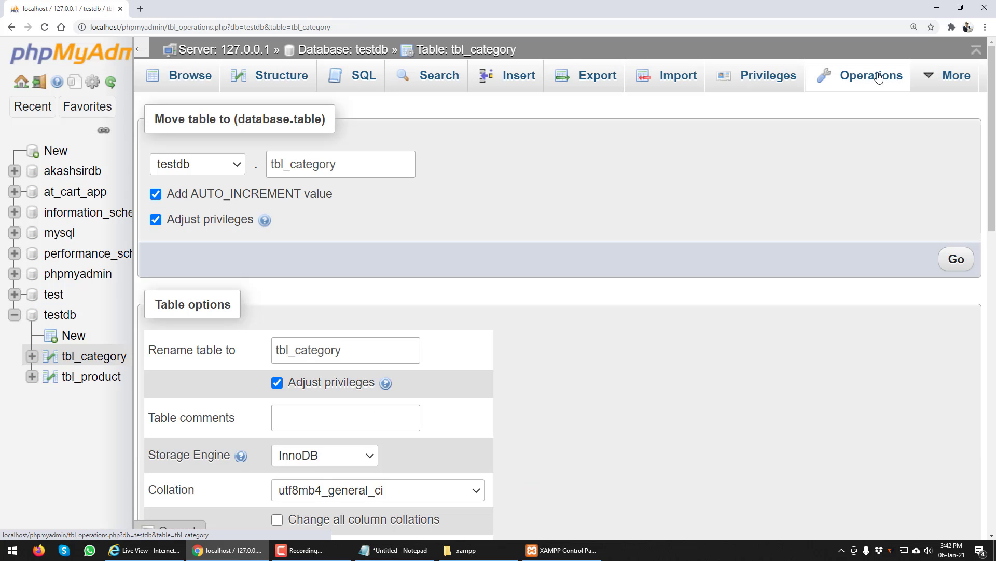
pyautogui.scroll(-15, 877, 76)
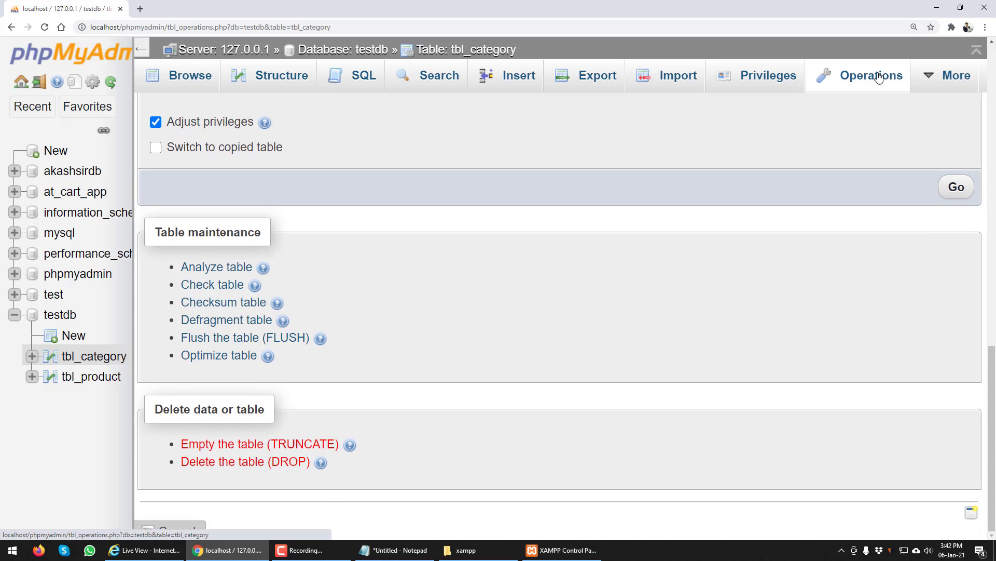
pyautogui.click(942, 2)
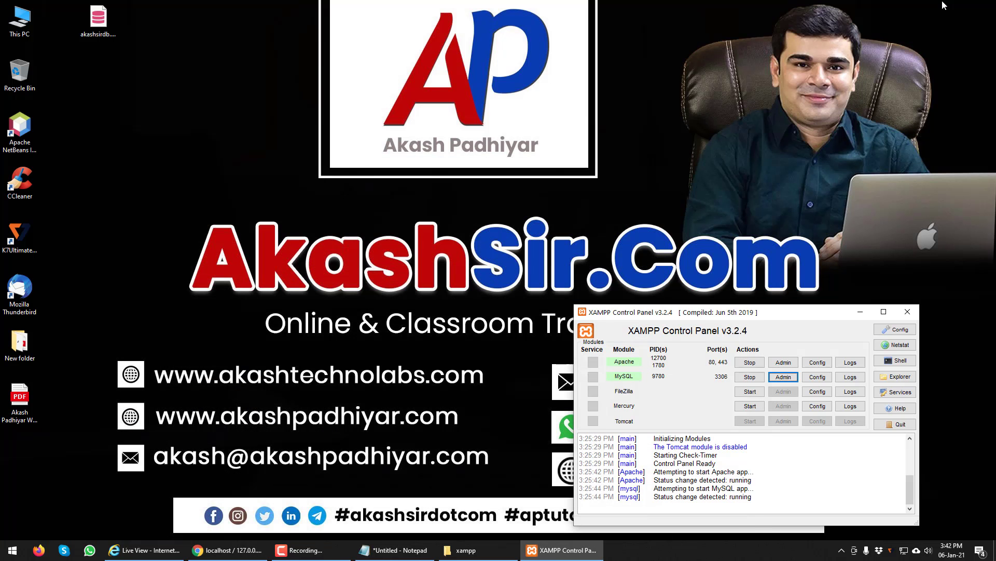
pyautogui.click(863, 315)
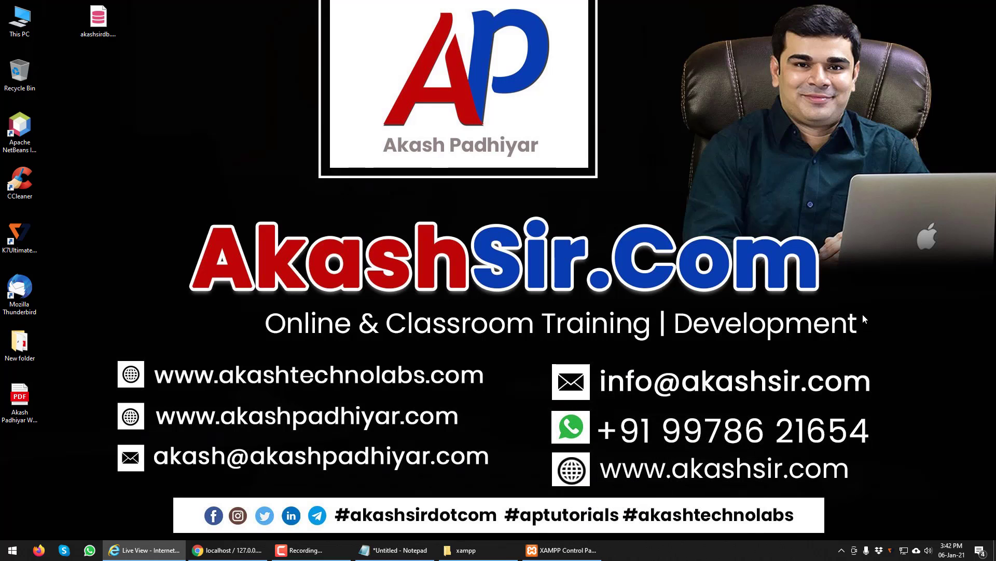